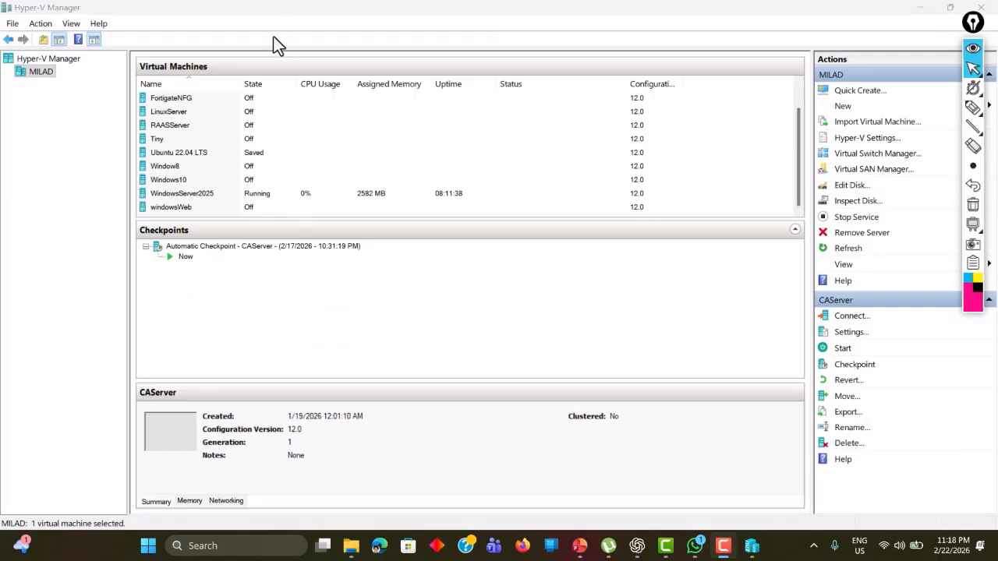
- Connect to WindowsServer2025, sign in with the administrator password, and maximize its console window
left_click(172, 195)
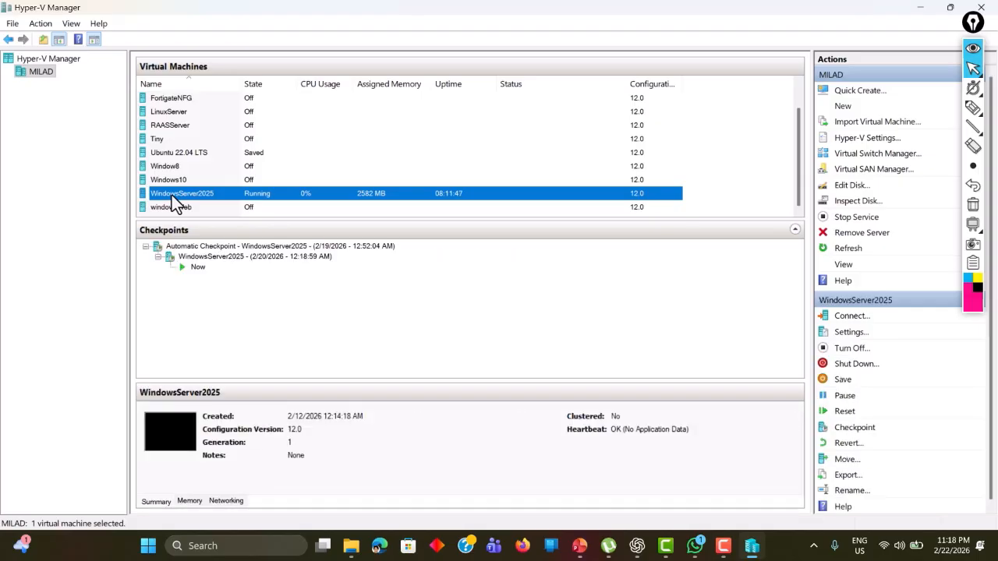
double_click(171, 195)
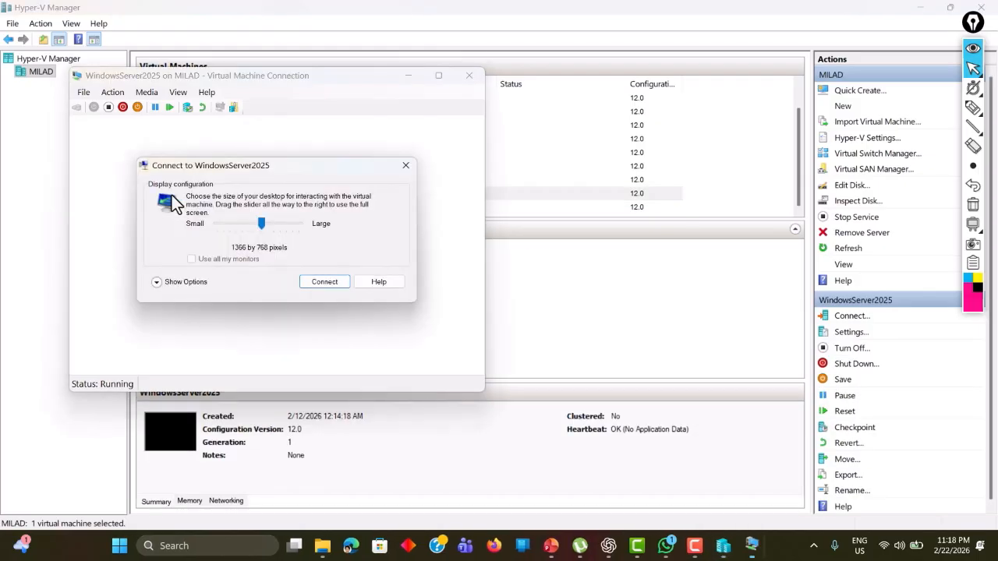
left_click(312, 284)
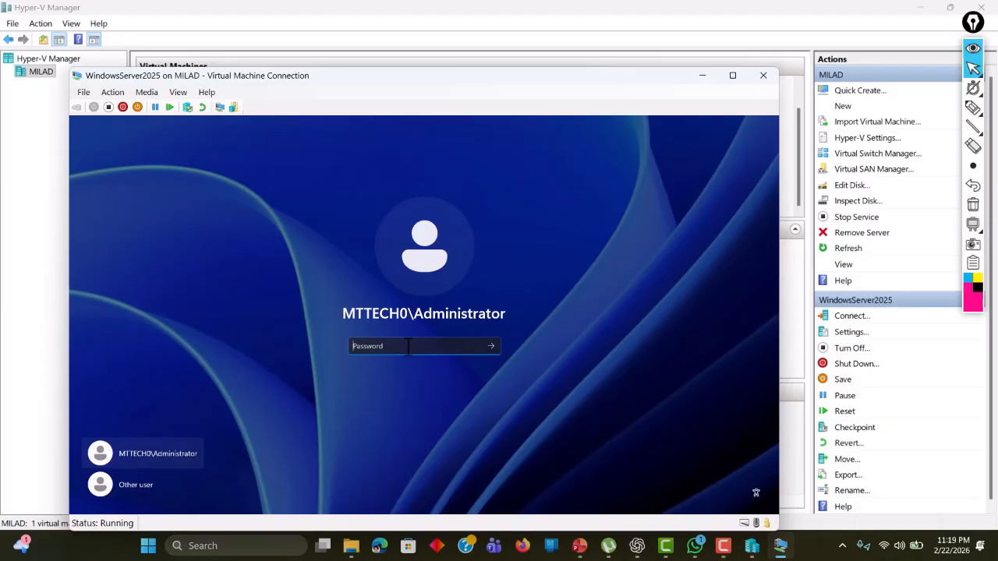
type("•••••••••")
key("Return")
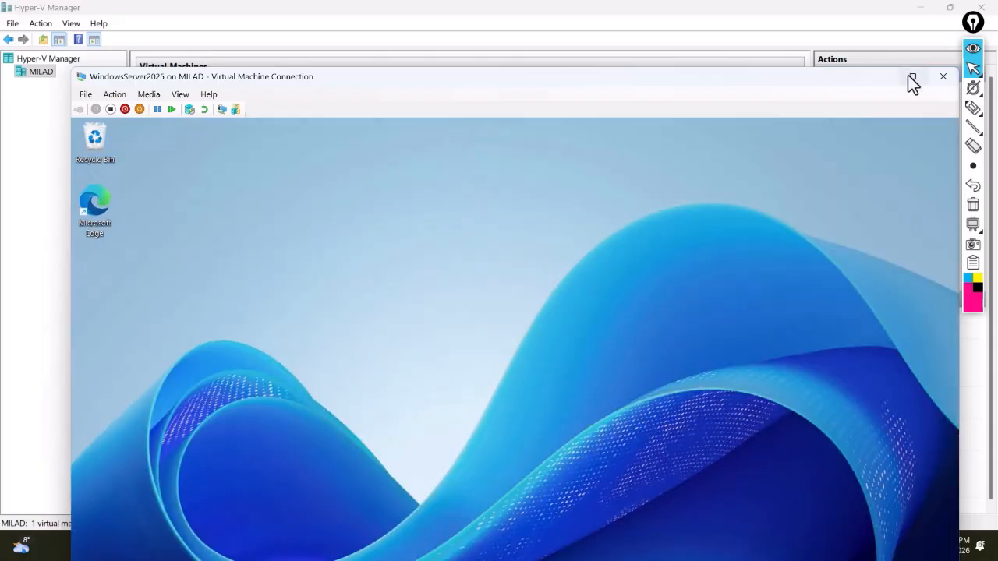
left_click_drag(692, 75, 676, 13)
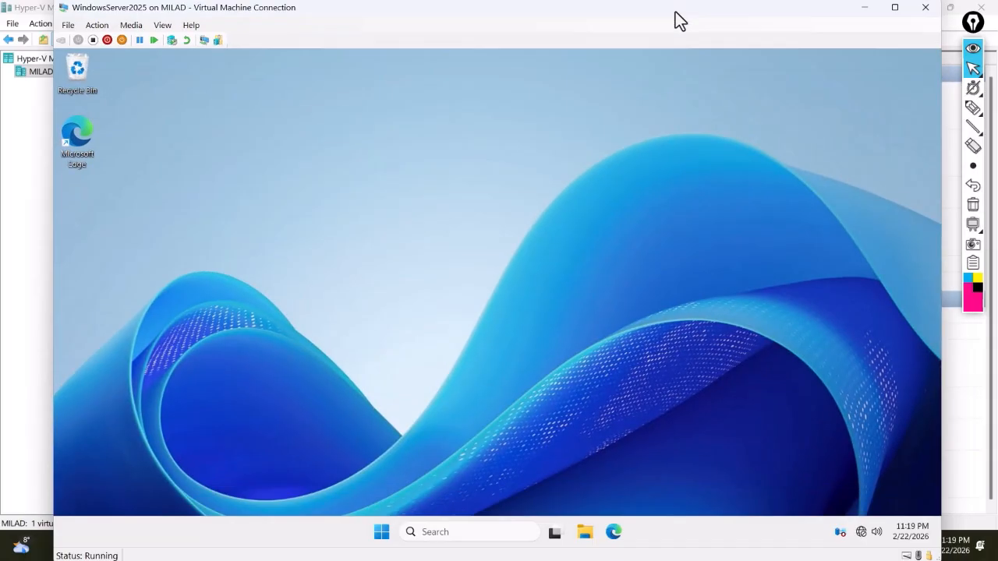
left_click(894, 9)
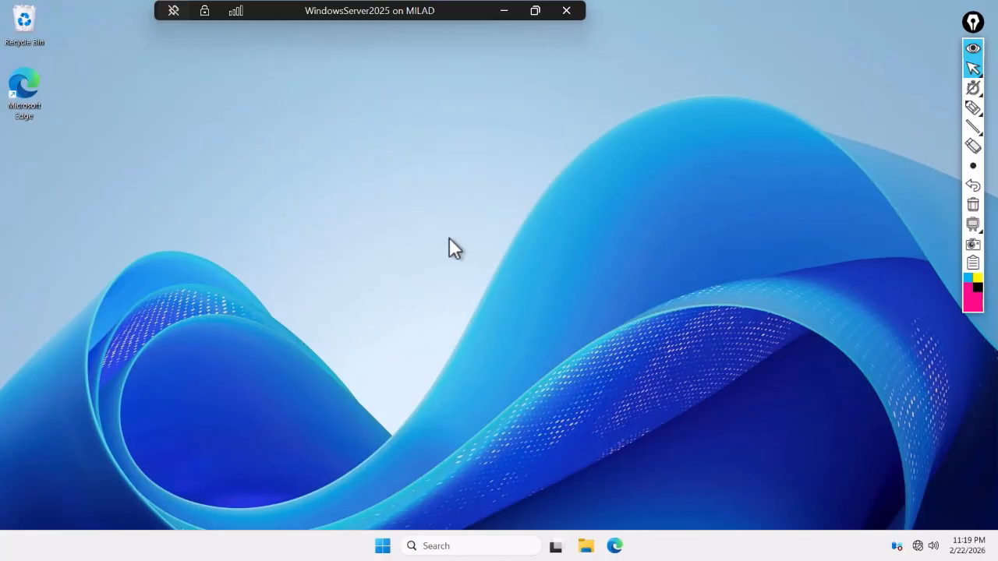
- Minimise the server session and start the Windows10 VM, continuing past the checkpoint prompt
left_click(504, 11)
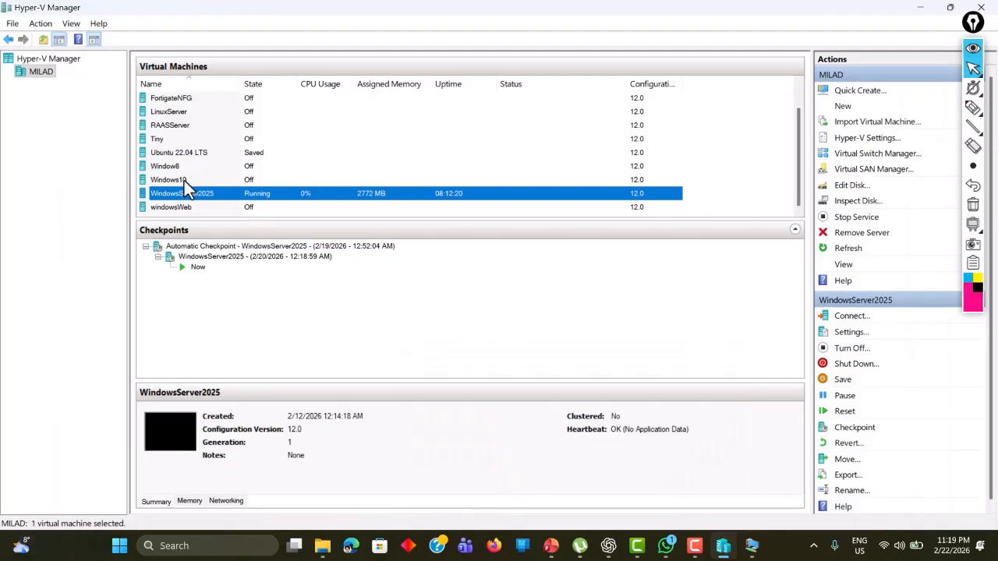
left_click(178, 182)
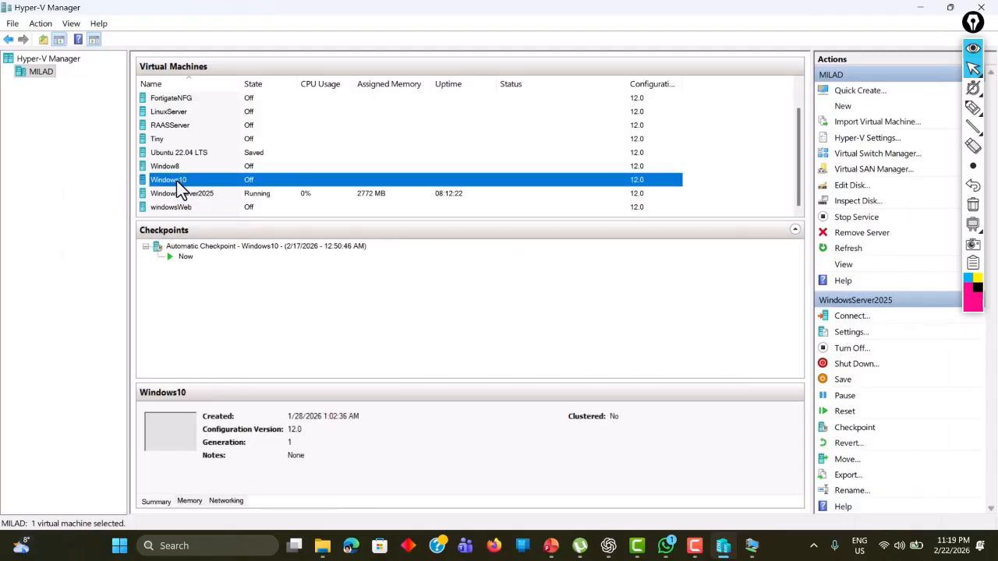
right_click(177, 181)
left_click(216, 190)
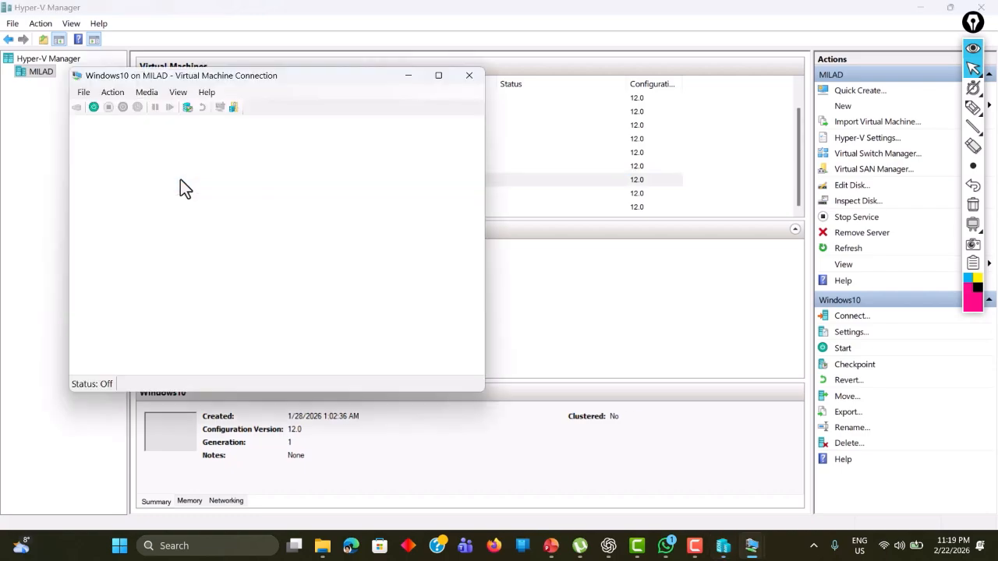
left_click(276, 263)
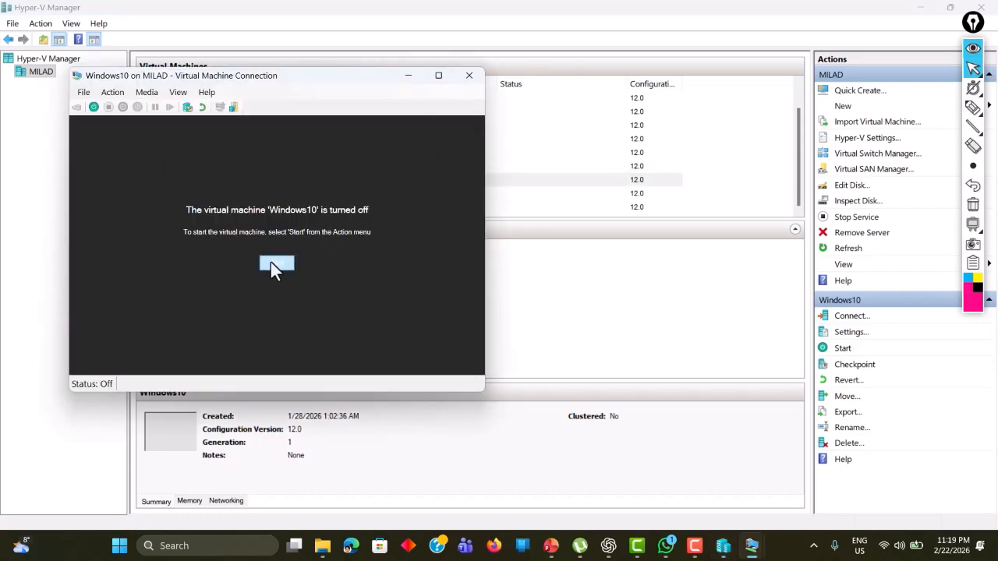
left_click(308, 279)
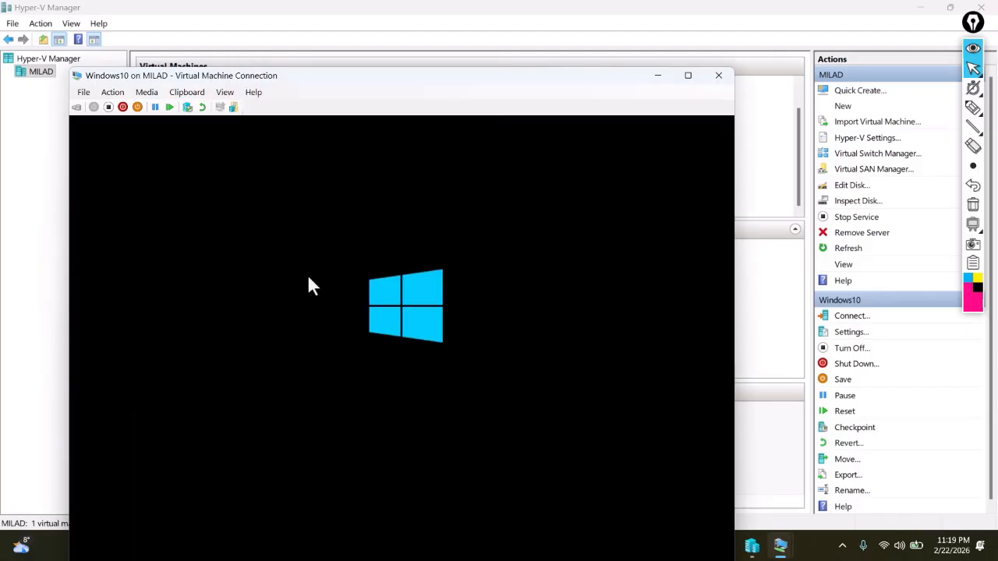
- Connect to the Windows10 console and sign in with the user's password
left_click_drag(446, 78, 490, 71)
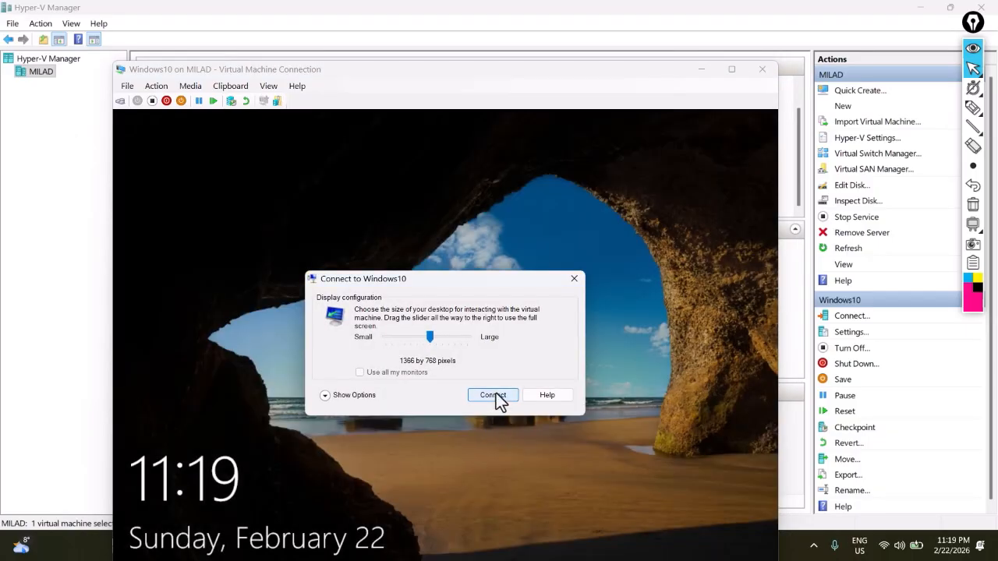
left_click(495, 393)
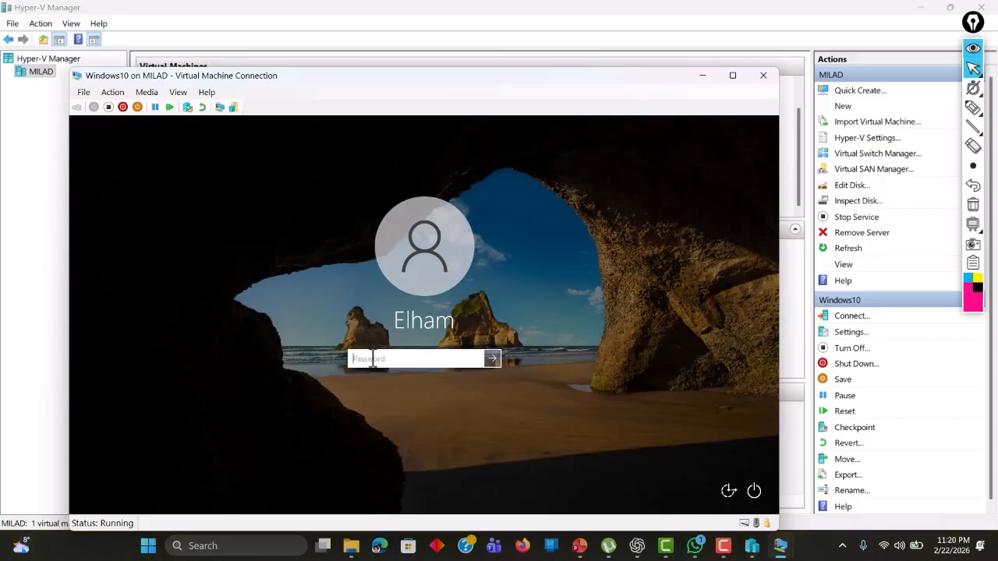
type("••••••••")
key("Return")
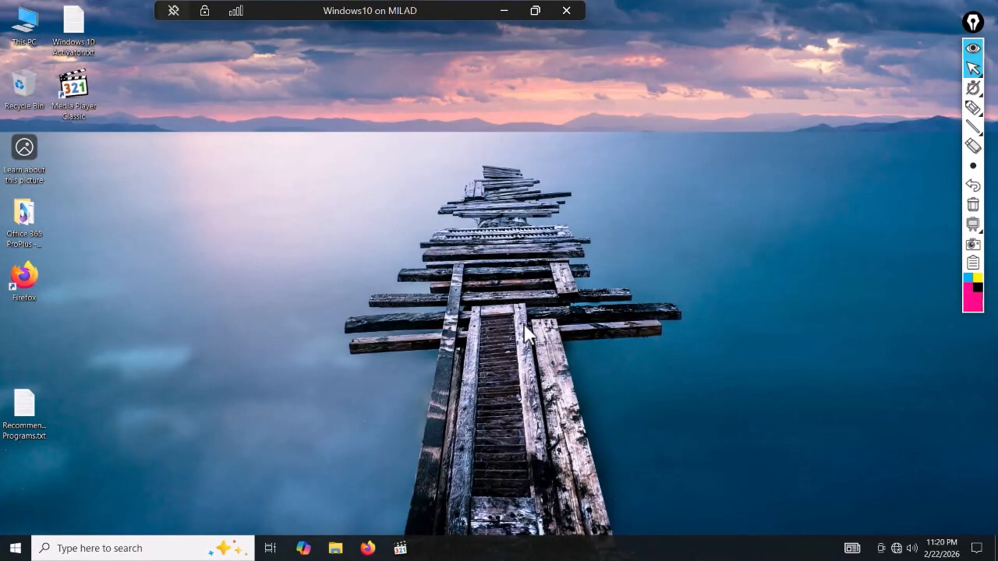
- Allow network discovery, then open Ethernet 4's IPv4 properties through ncpa.cpl
left_click(890, 229)
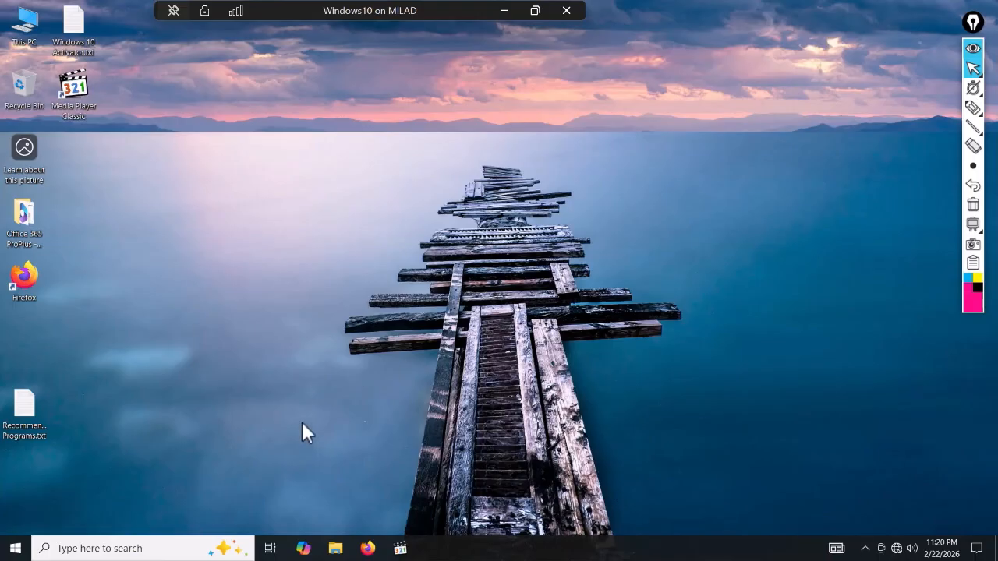
key("super+r")
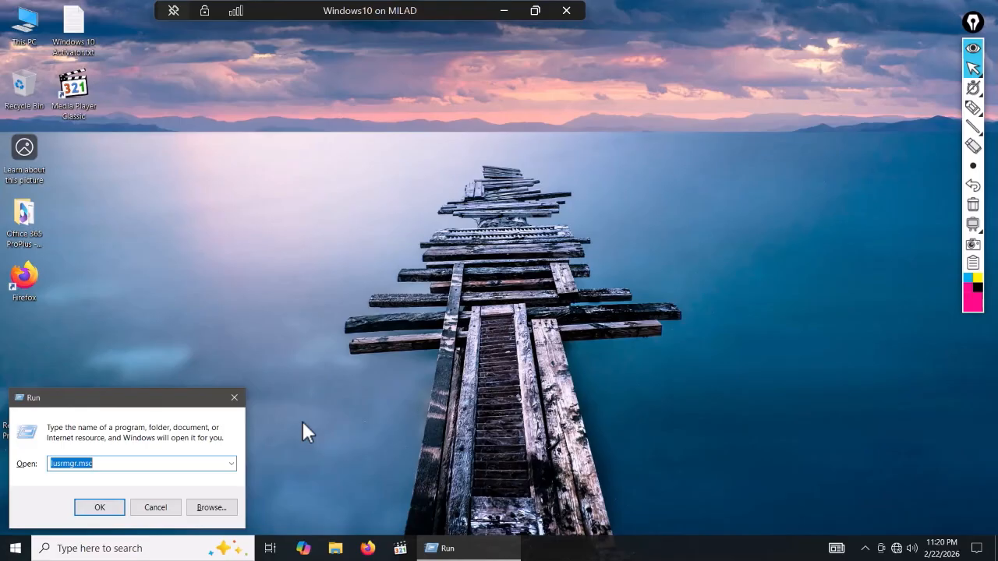
type("nc")
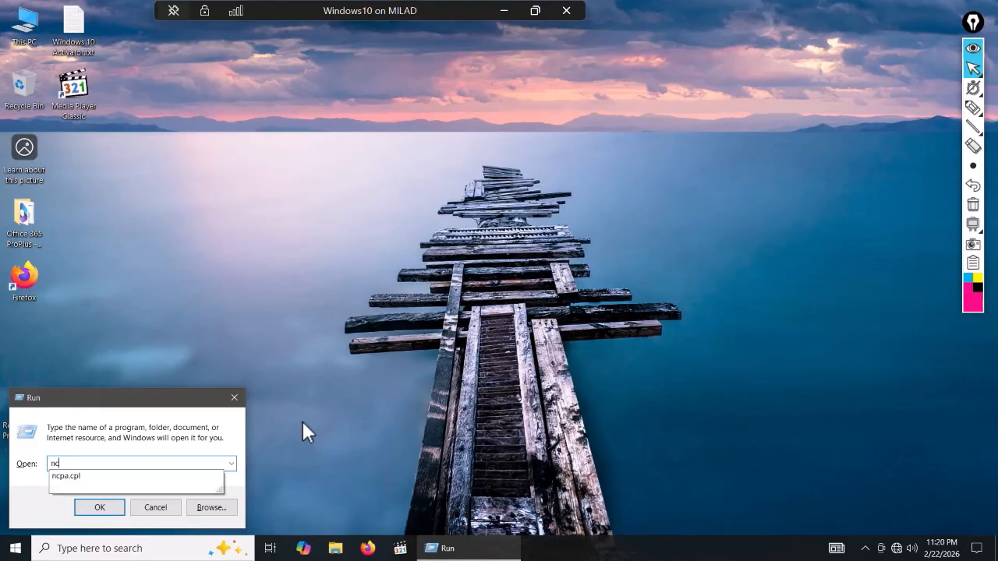
key("Down")
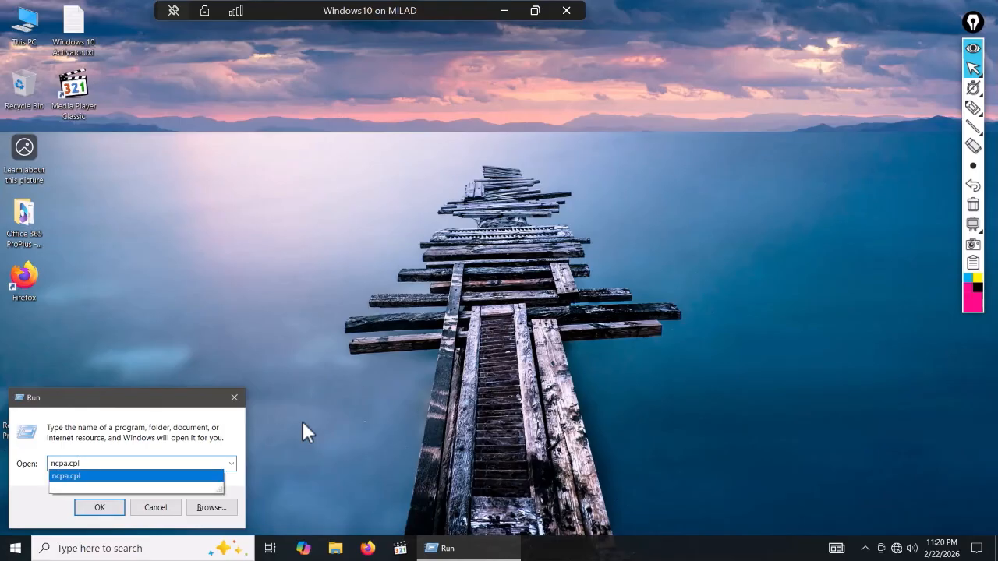
key("Return")
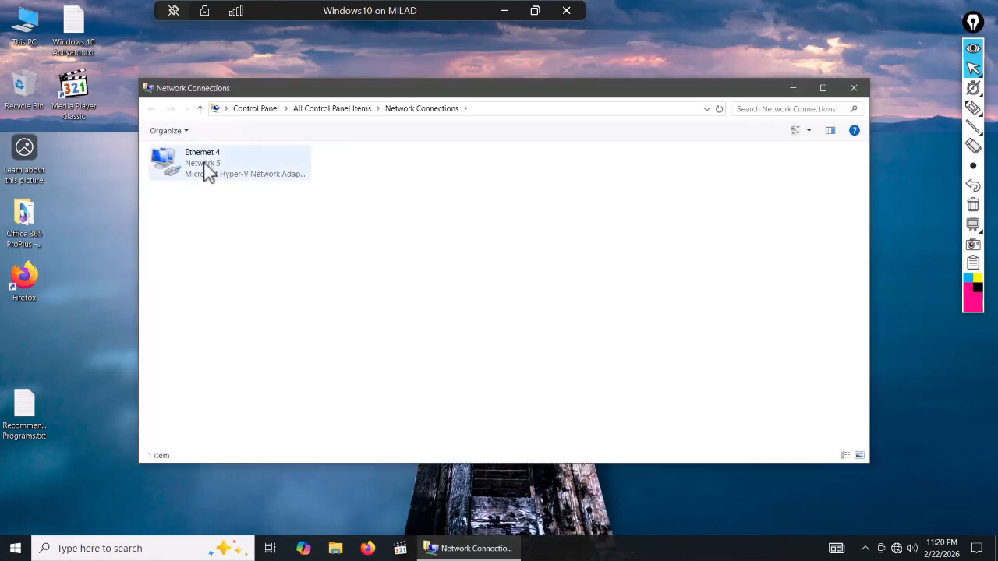
double_click(208, 171)
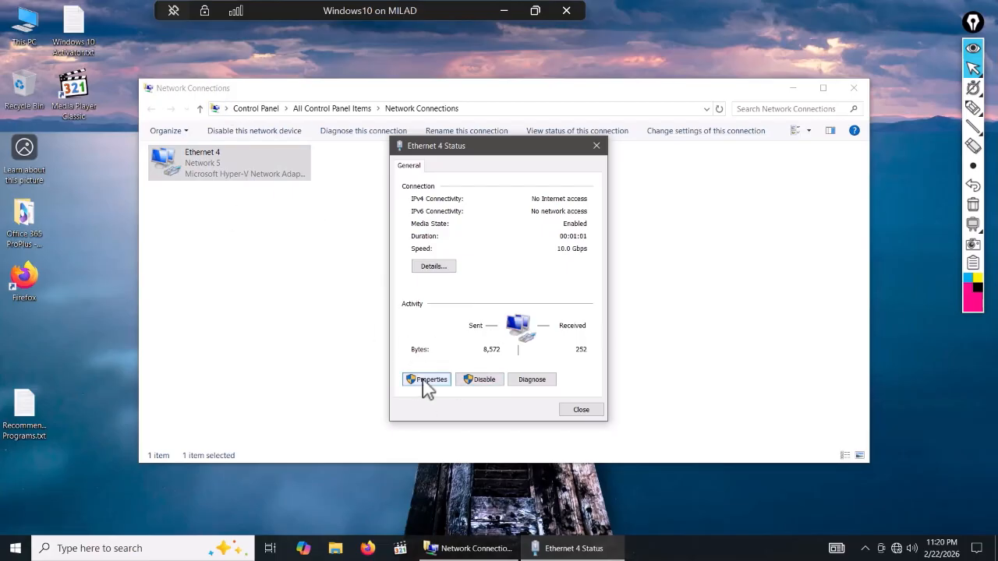
left_click(427, 380)
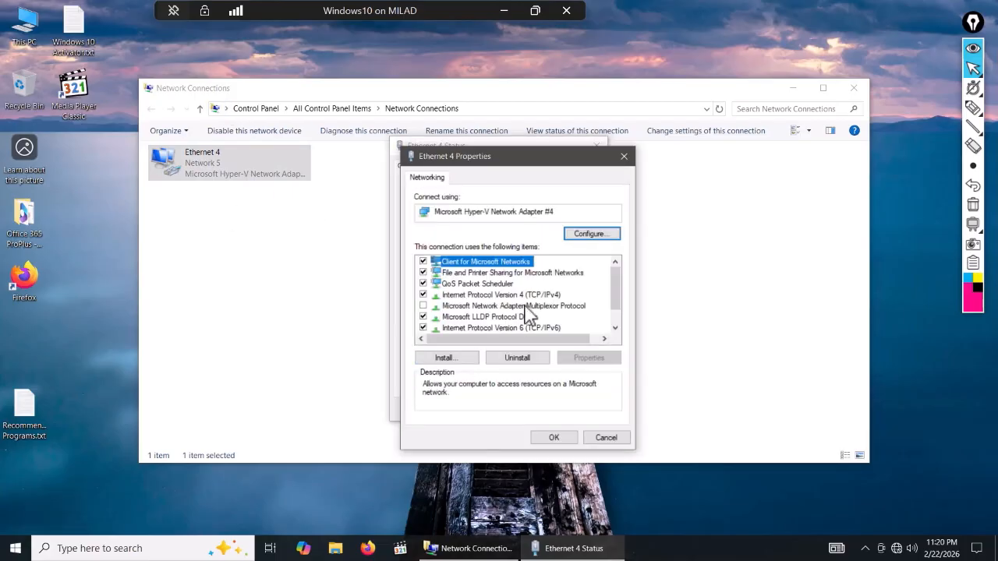
double_click(523, 294)
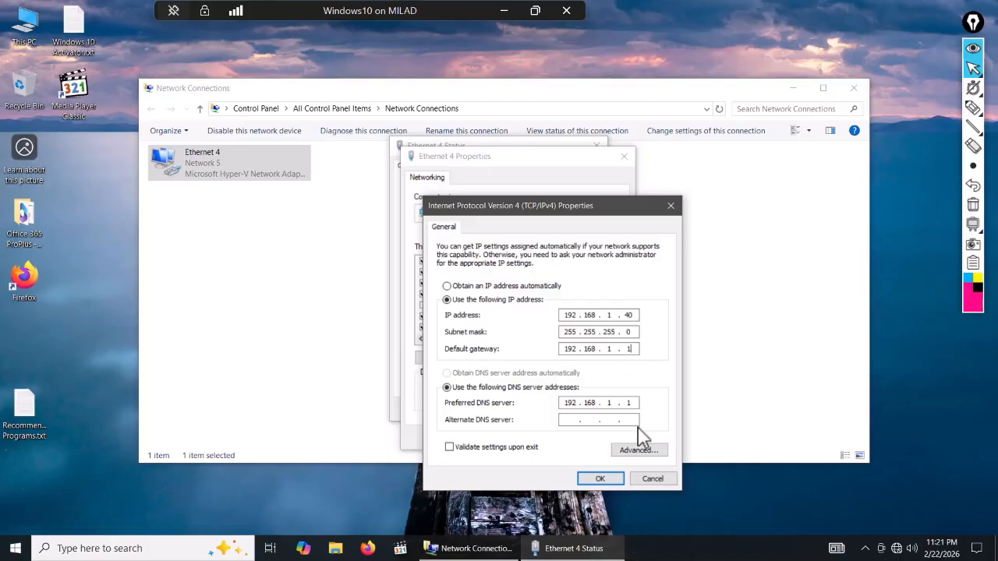
- Set gateway and preferred DNS to 192.168.1.10 for static IP 192.168.1.40, and save
type("0")
double_click(628, 349)
left_click(628, 403)
key("BackSpace")
key("BackSpace")
key("BackSpace")
key("BackSpace")
key("BackSpace")
key("BackSpace")
key("BackSpace")
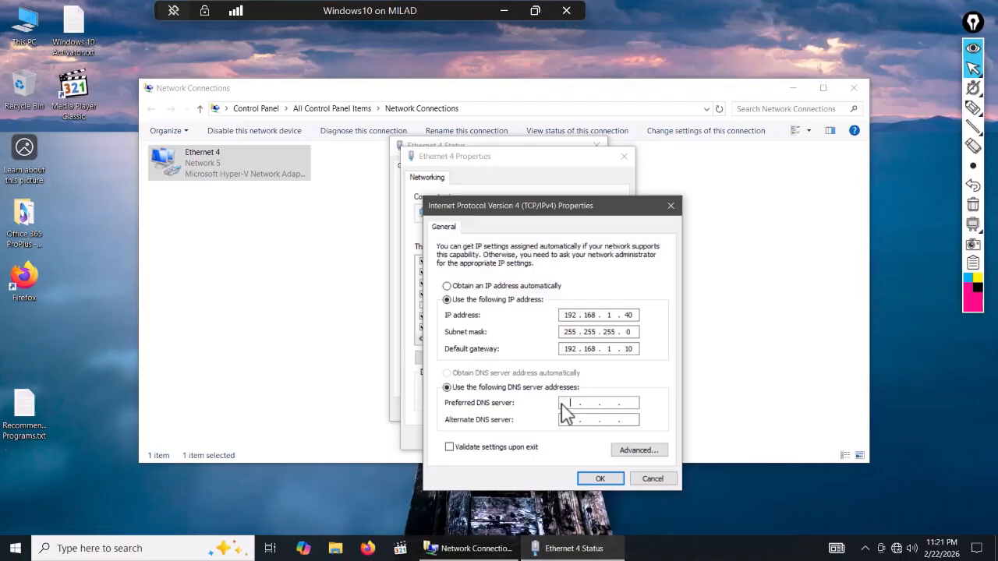
type("192.168.1.10")
left_click(597, 479)
left_click(561, 438)
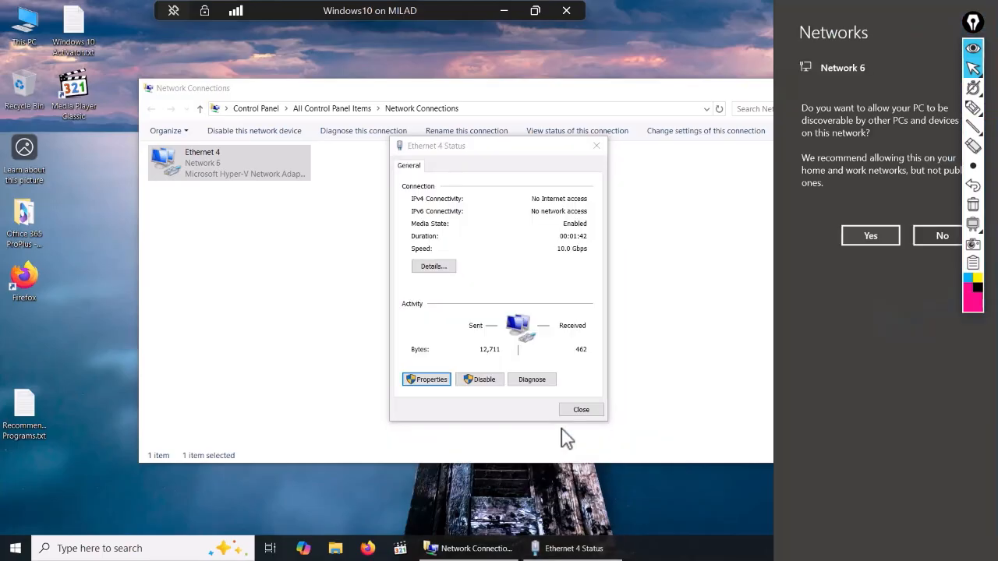
left_click(575, 411)
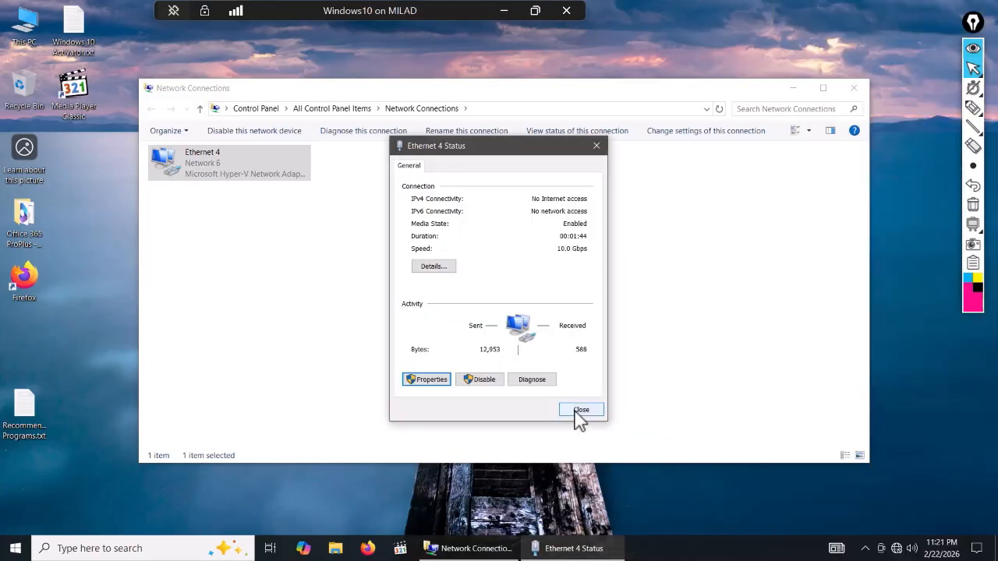
left_click(581, 411)
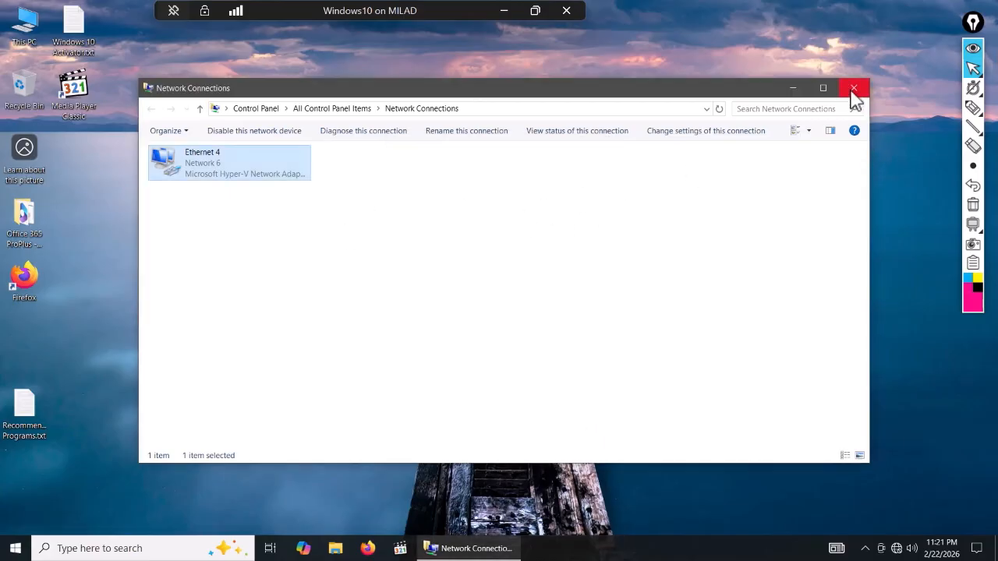
- Ping 192.168.1.10 from Command Prompt, getting 4 of 4 replies, then close it
left_click(852, 90)
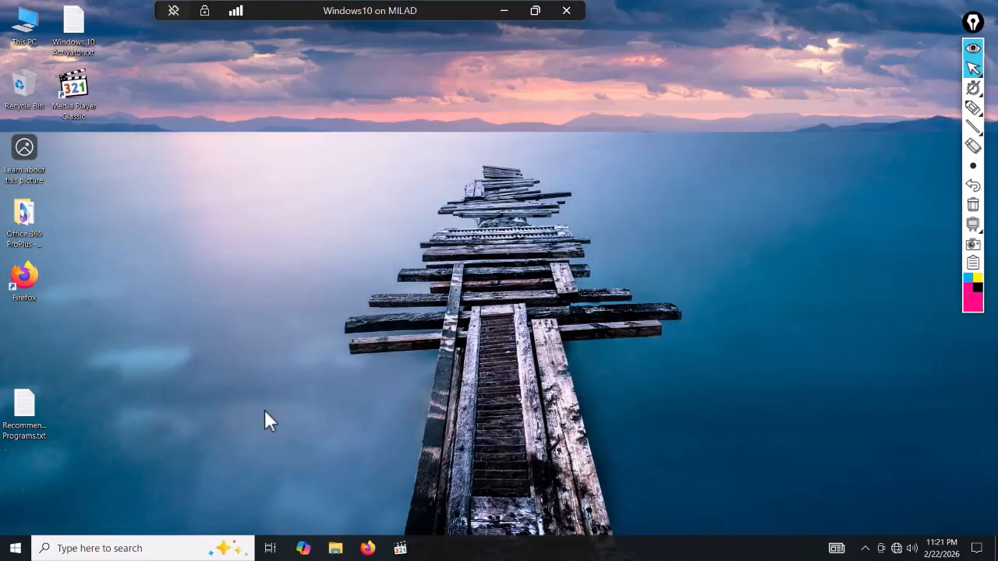
left_click(99, 548)
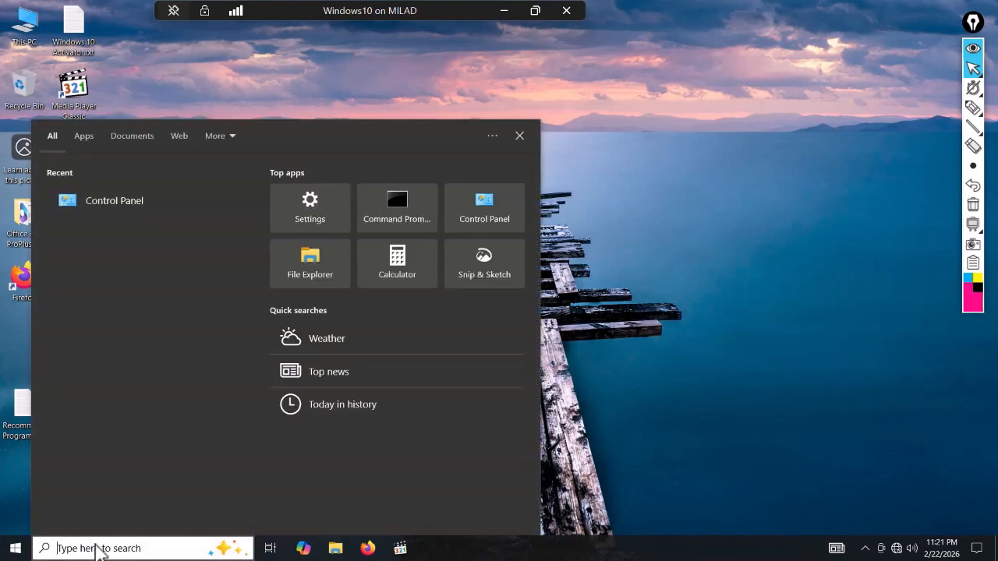
left_click(394, 202)
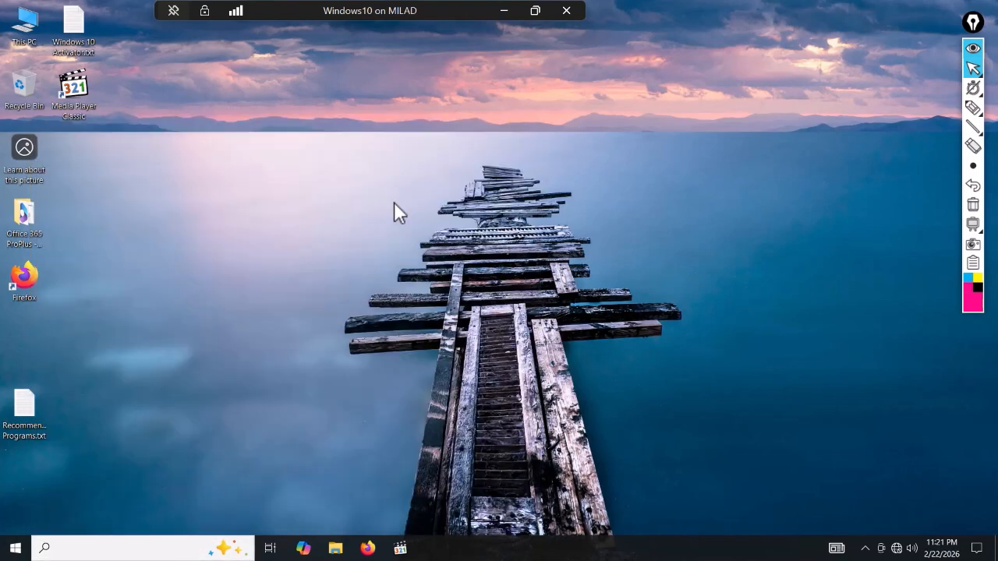
left_click_drag(133, 61, 364, 147)
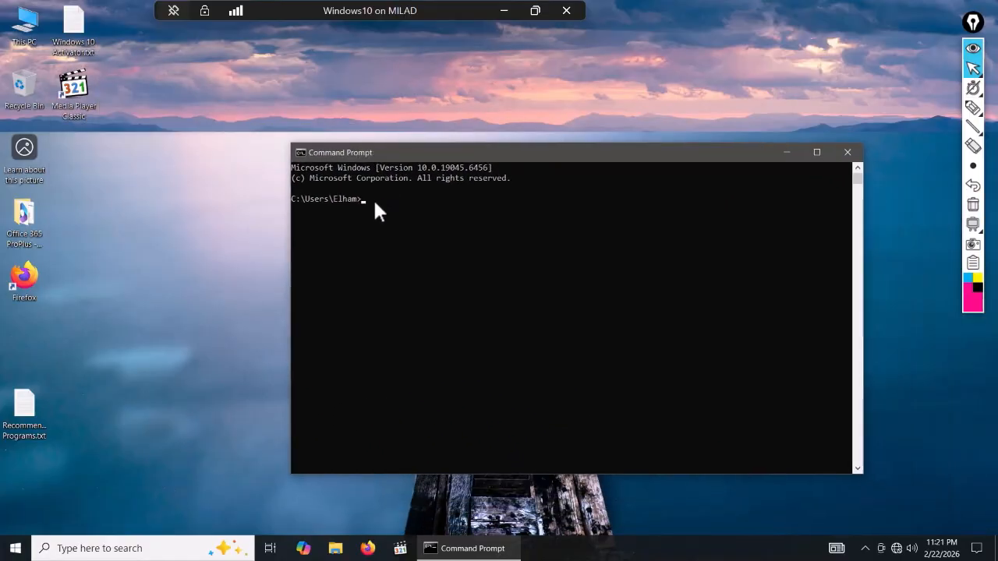
type("ping 192.168.1.10")
key("Return")
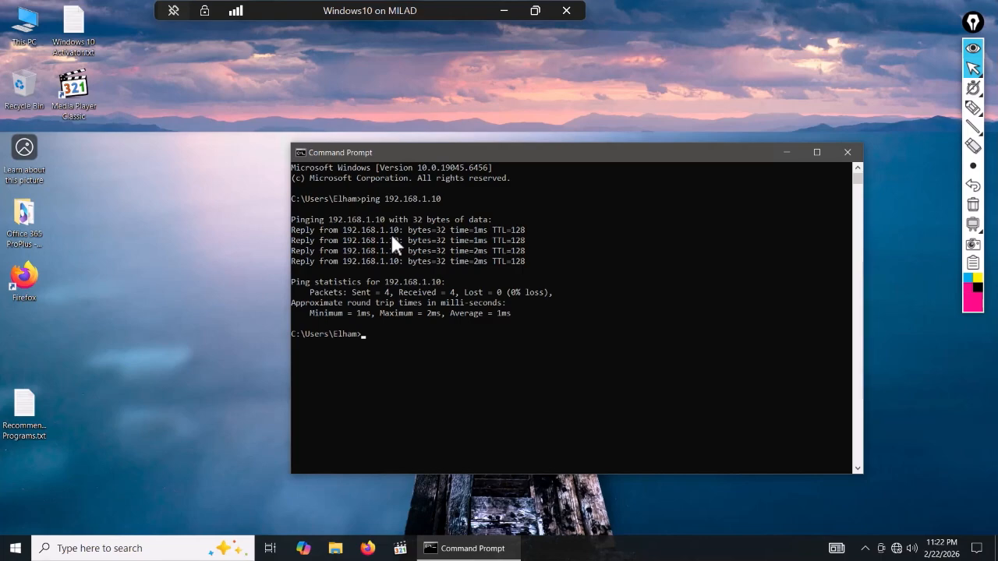
left_click(847, 153)
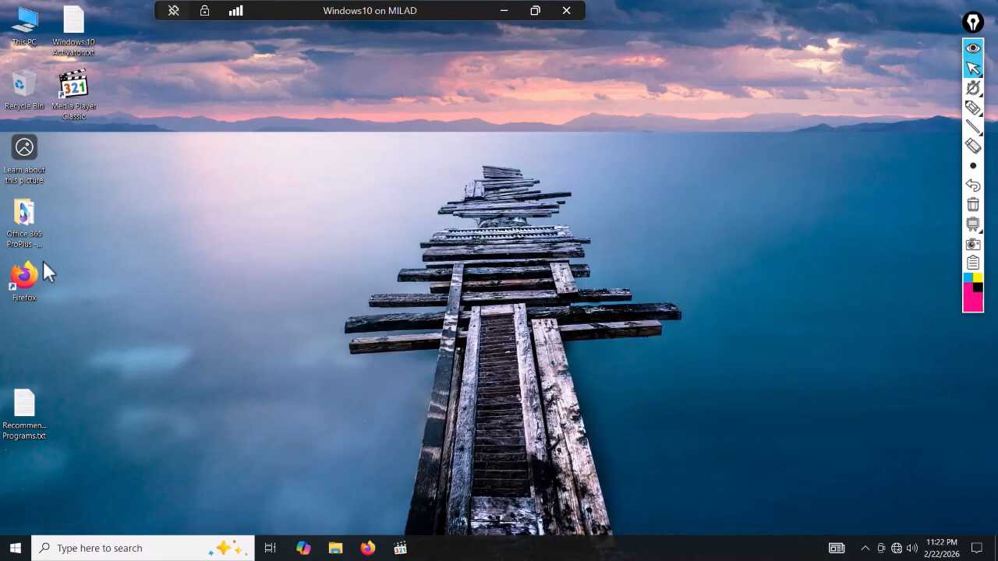
- Open System Properties from This PC and type Sales_DeptCOMP as the computer description
right_click(19, 25)
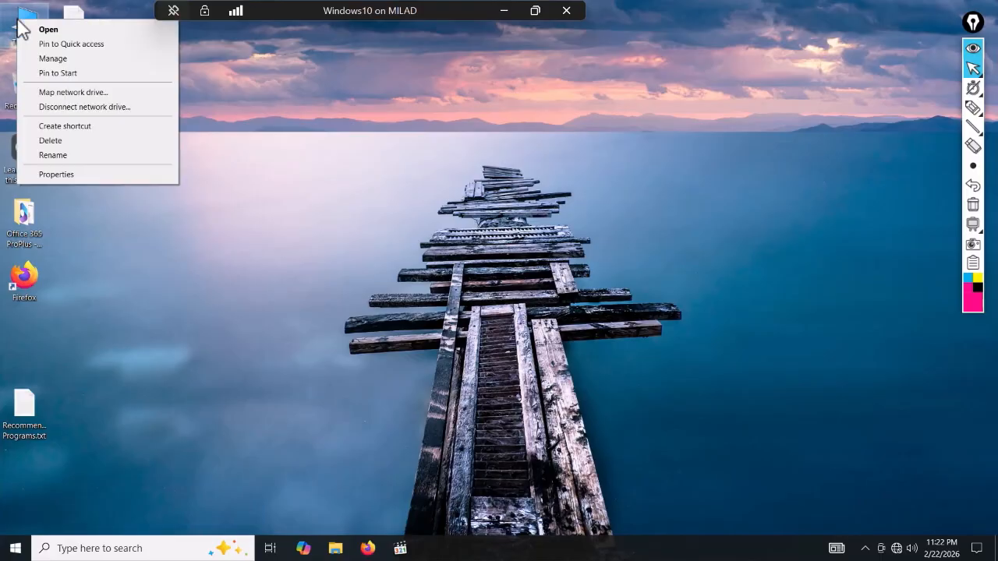
left_click(58, 175)
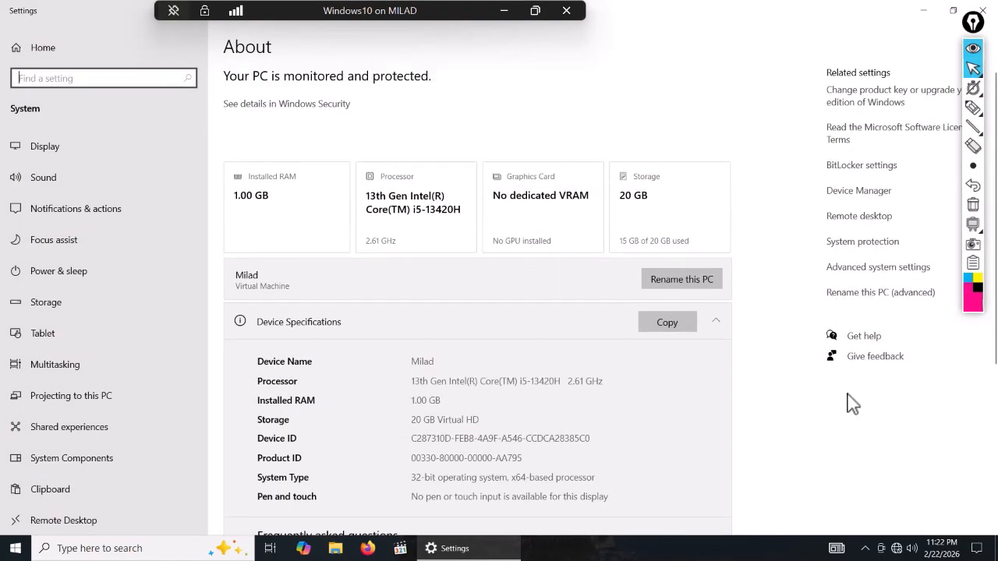
left_click(873, 296)
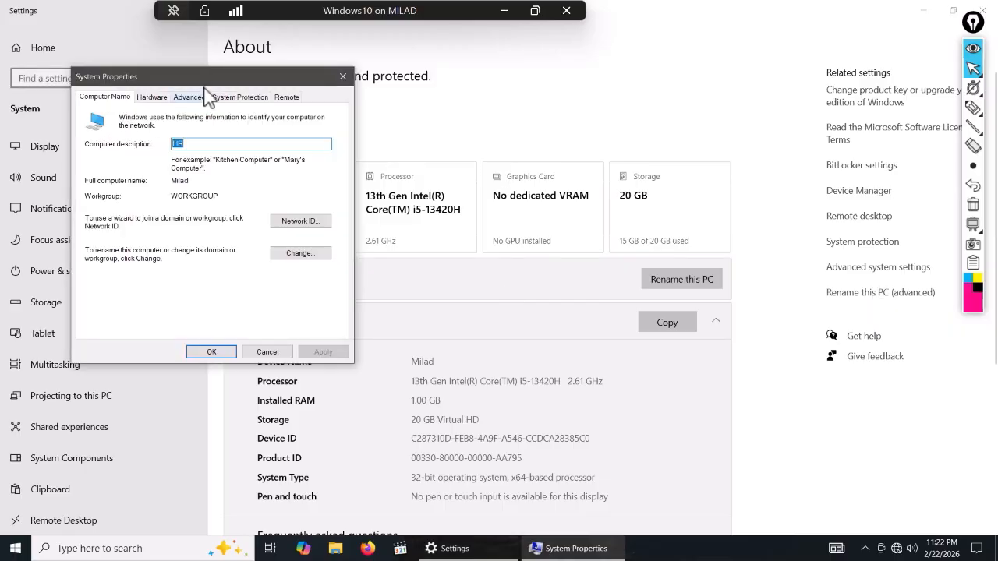
left_click_drag(231, 85, 460, 107)
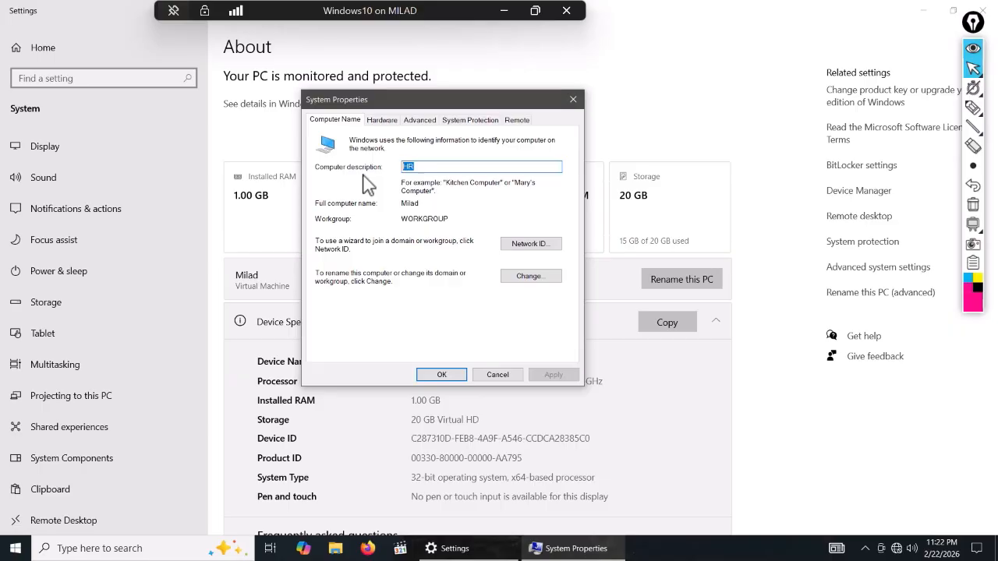
type("Sale")
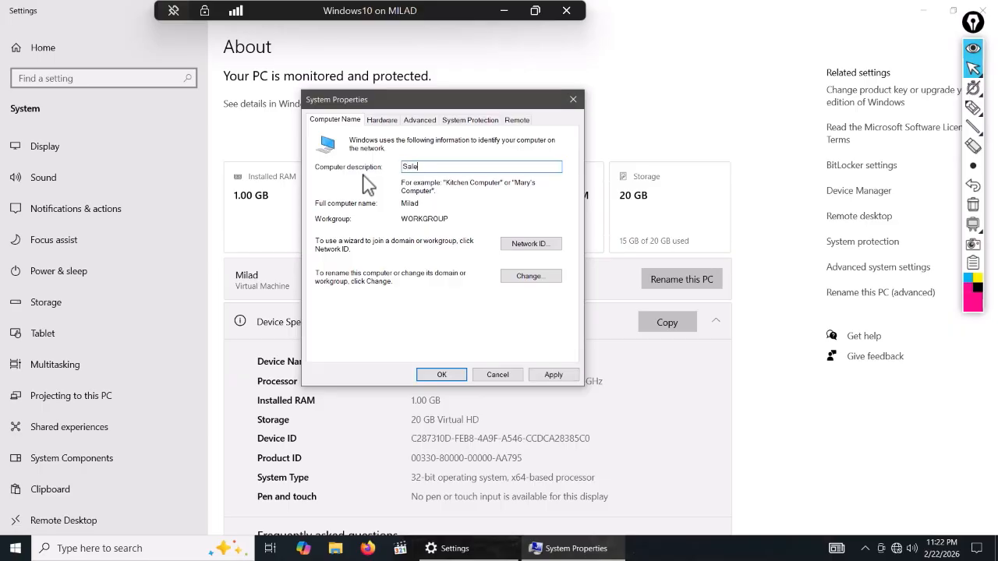
type("s_DeptCOMP")
- Rename the computer to Sales_Dept and set Domain membership to mttech.live
left_click(519, 280)
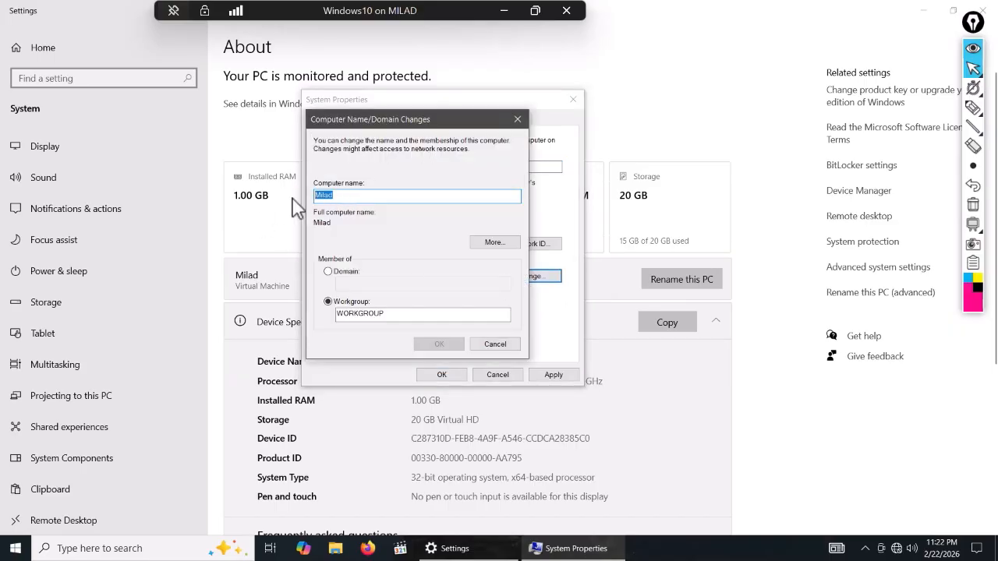
key("BackSpace")
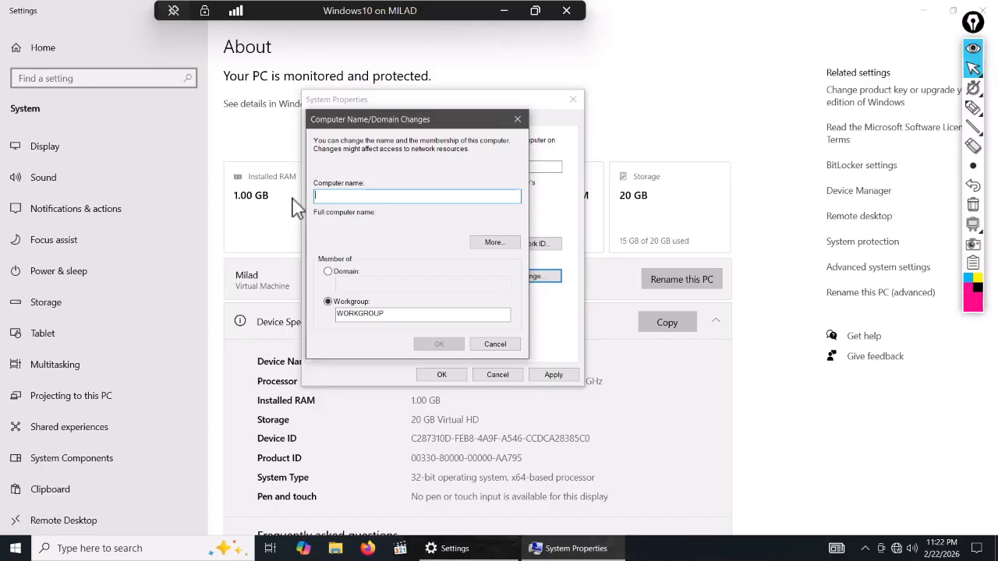
type("John")
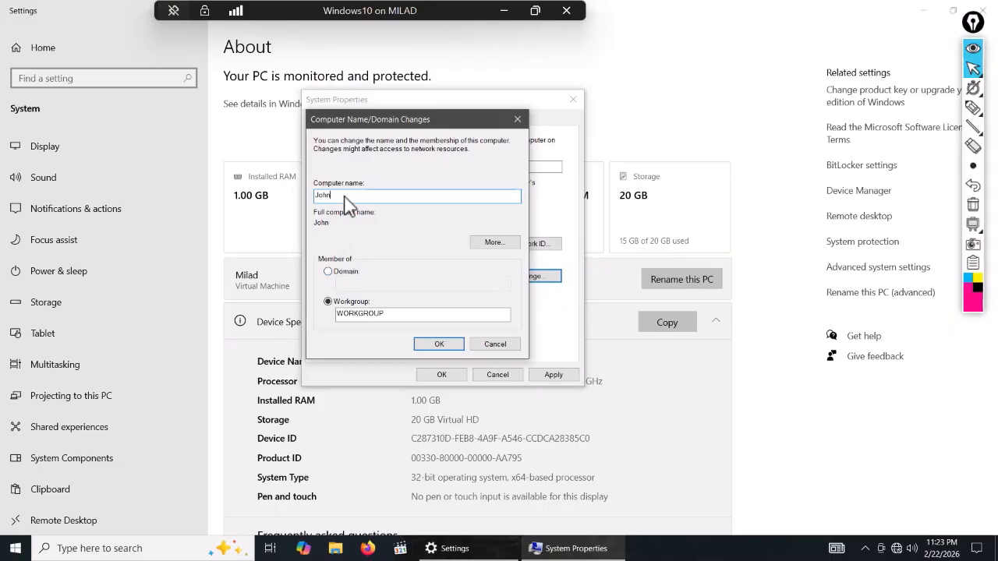
key("ctrl+a")
key("BackSpace")
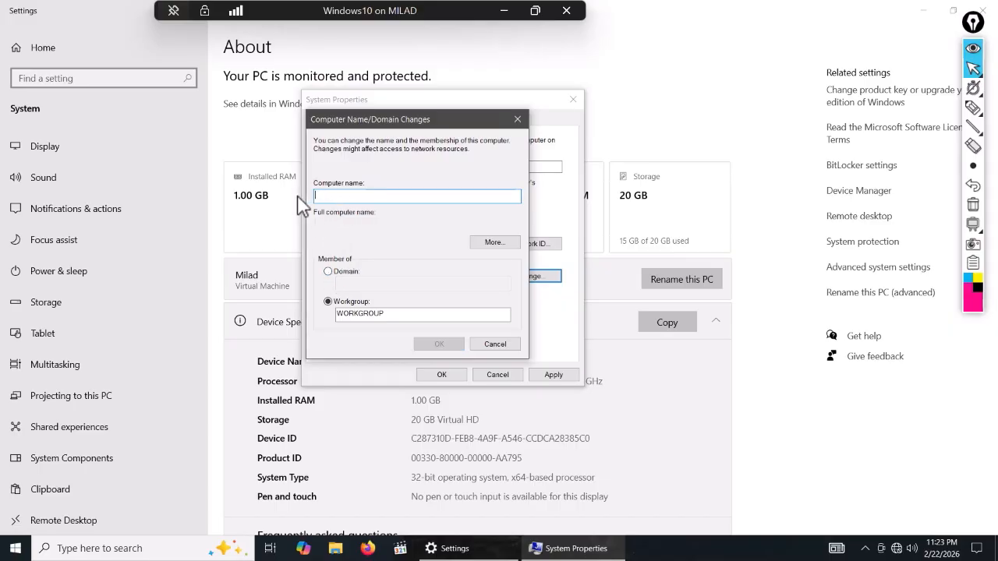
type("Sales")
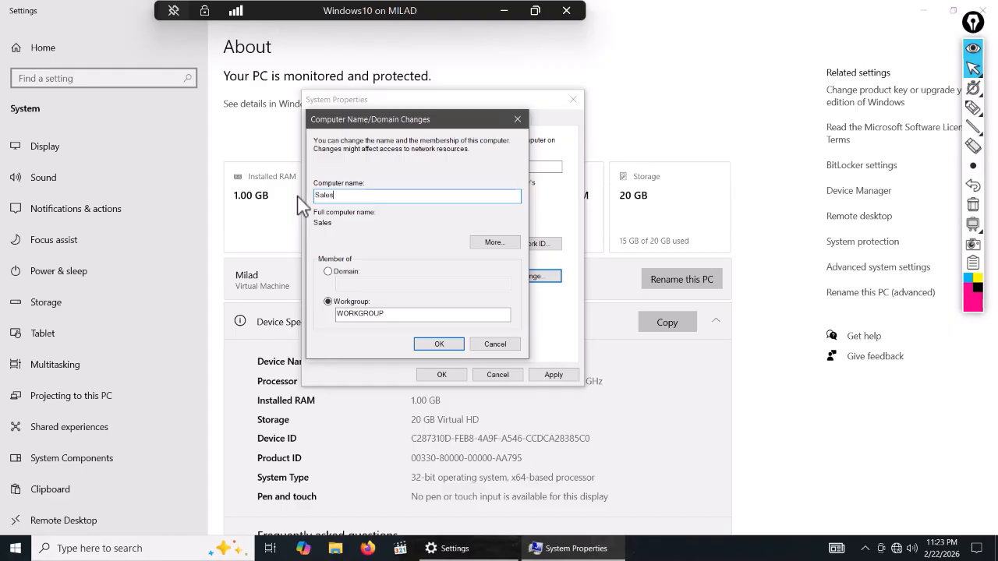
type("_Dept")
left_click(345, 273)
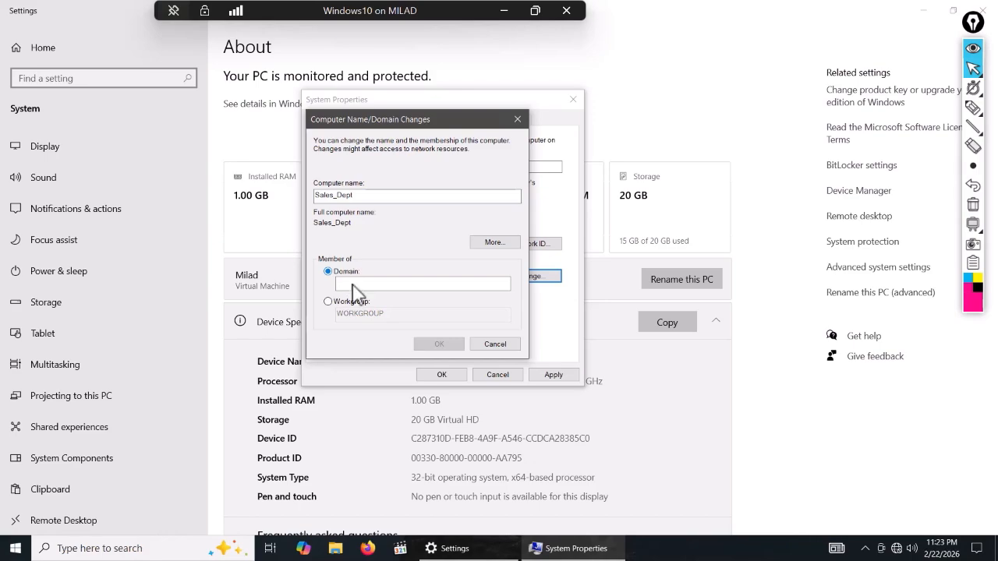
left_click(359, 284)
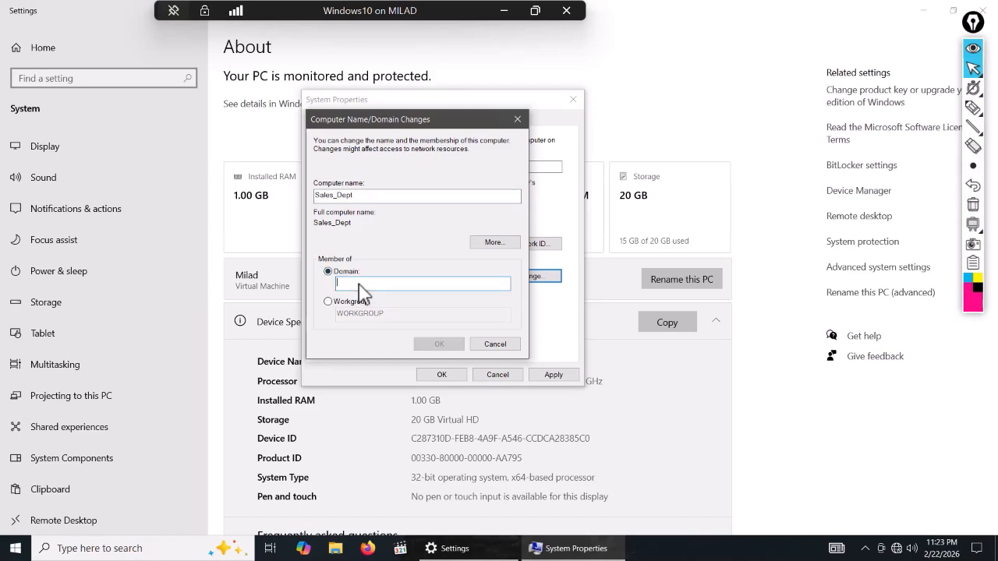
type("m")
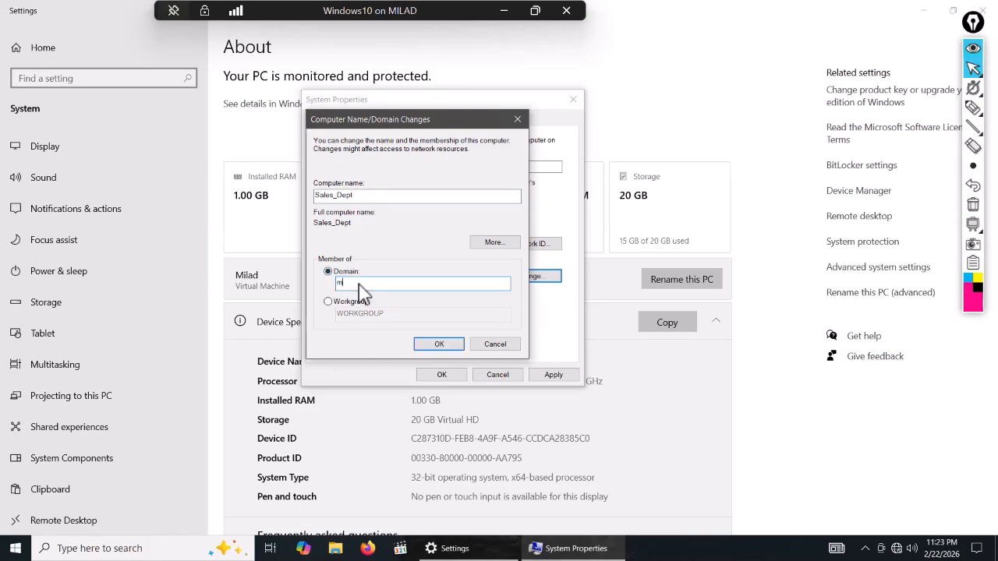
type("flech.live")
- Confirm the change, accept the Sales_Dept name warning, and enter the domain administrator credentials
left_click(435, 346)
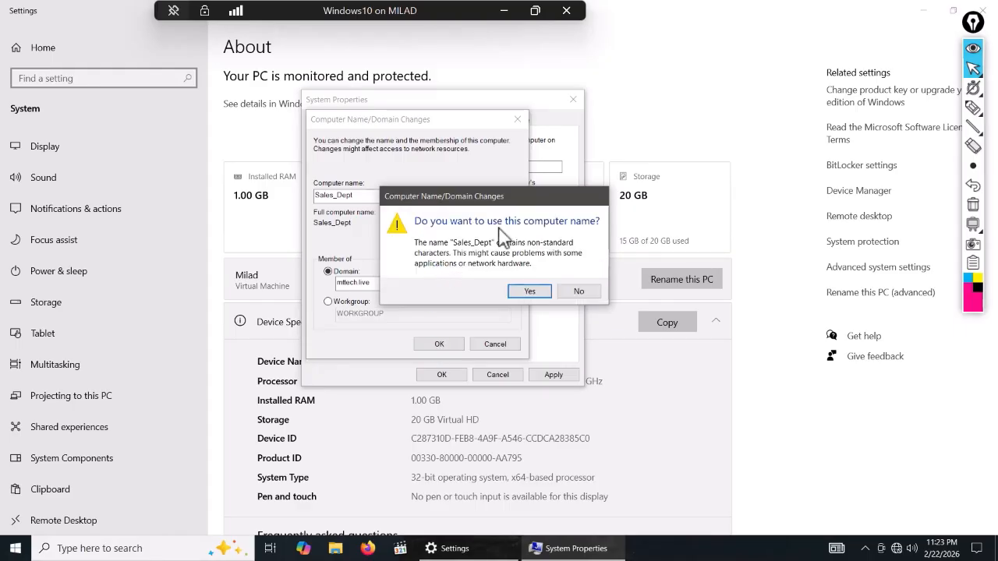
left_click(534, 293)
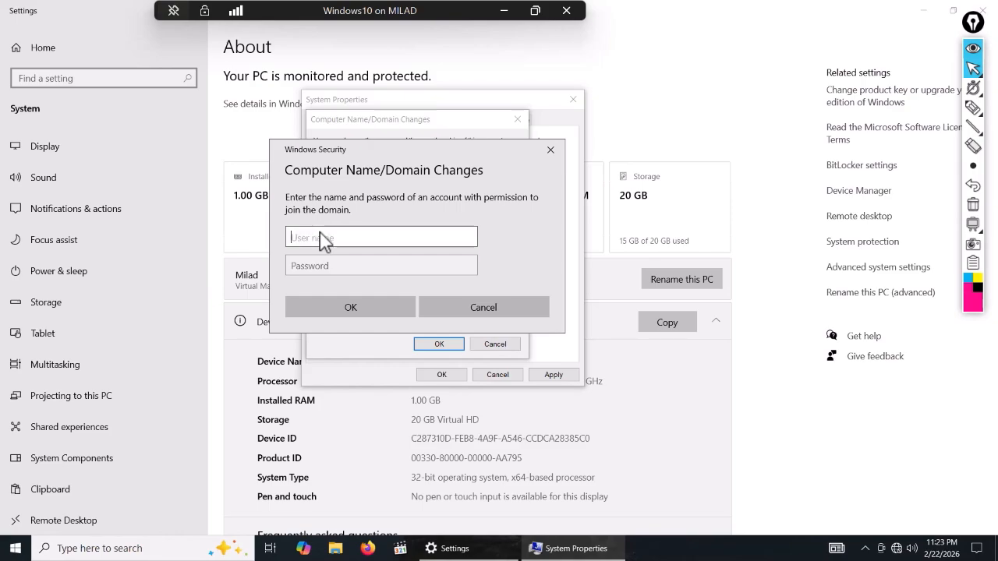
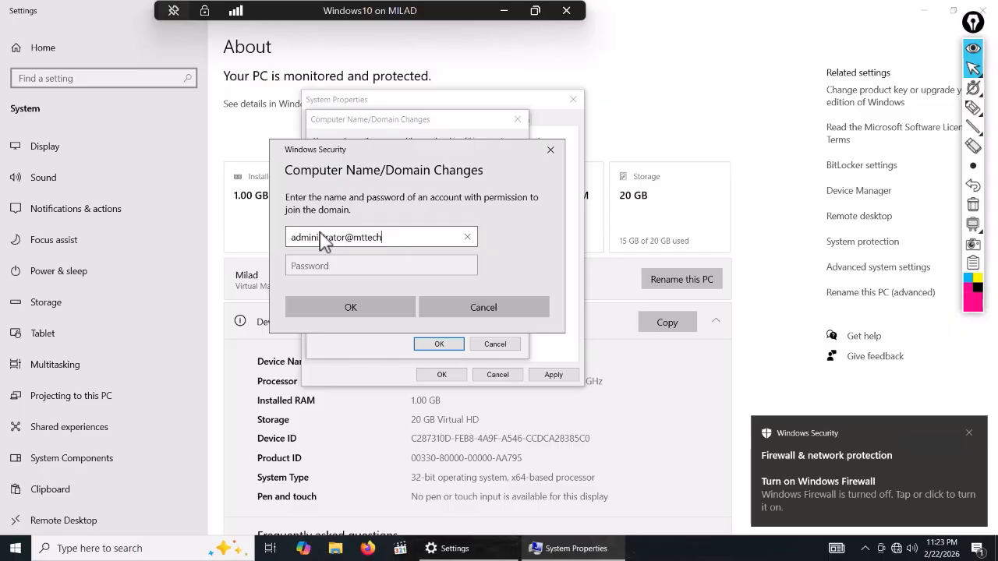
key("Tab")
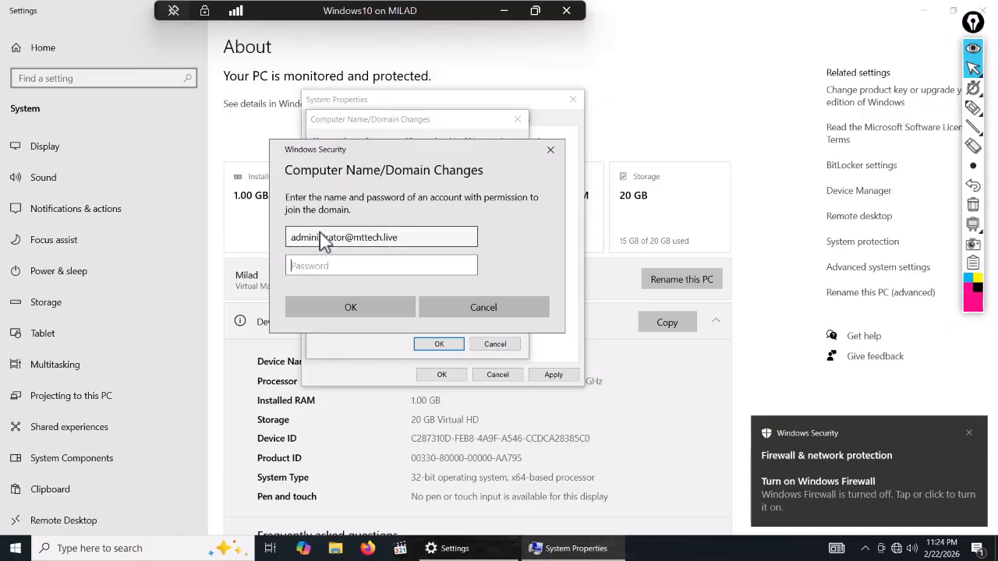
type("••••••")
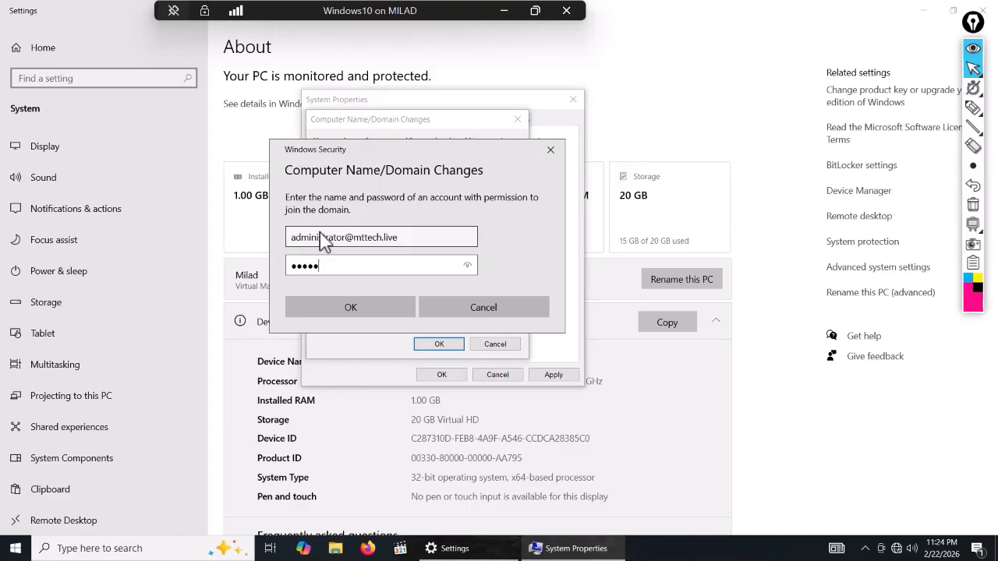
type("•••")
key("Return")
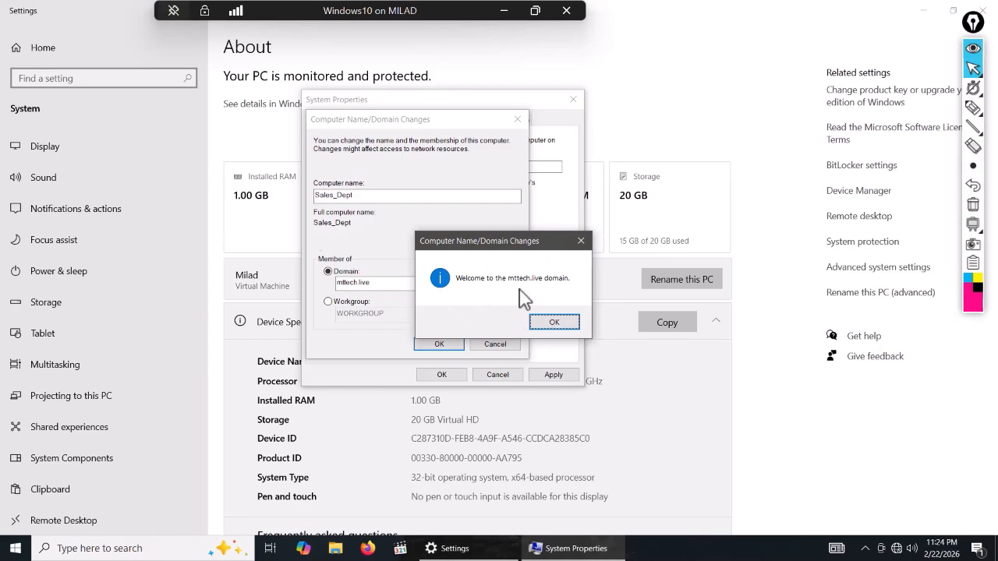
- Dismiss the welcome and restart notices, close System Properties, and restart the VM now
left_click(555, 322)
left_click(438, 344)
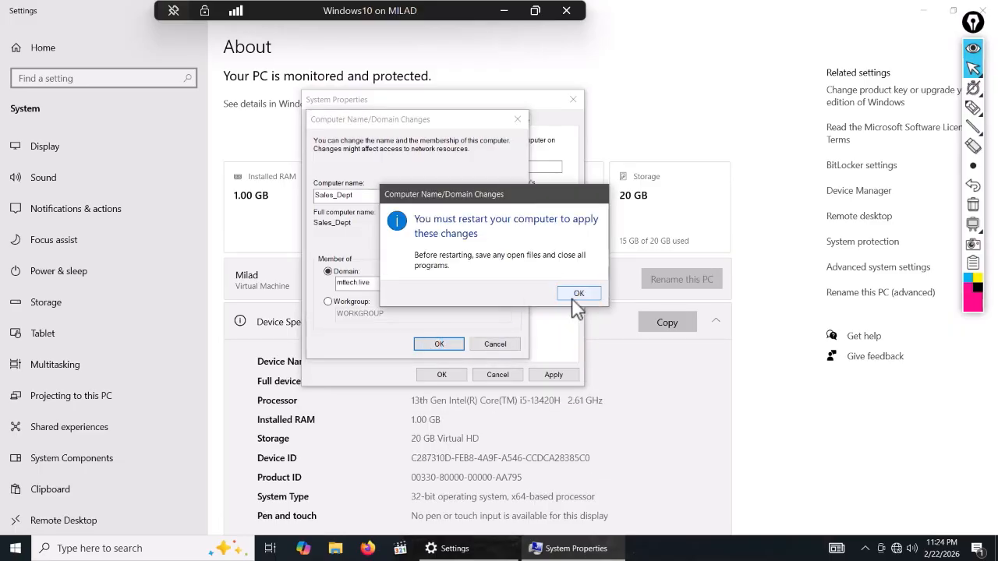
left_click(573, 300)
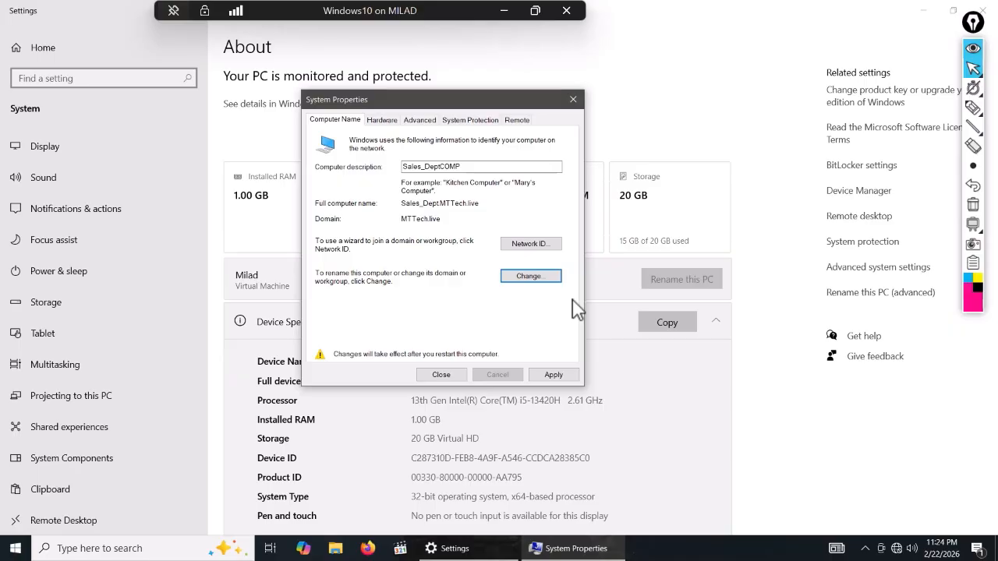
left_click(550, 377)
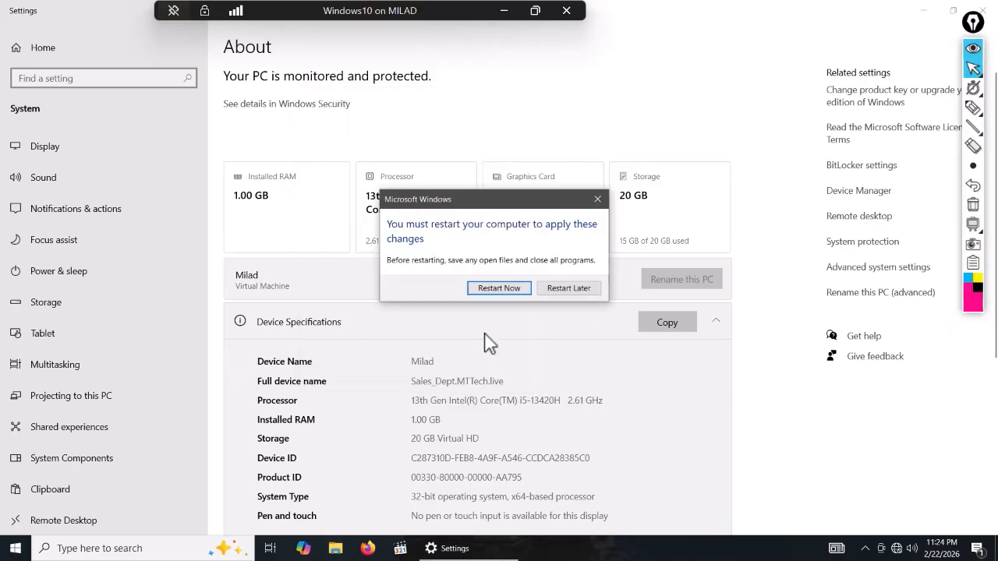
left_click(492, 291)
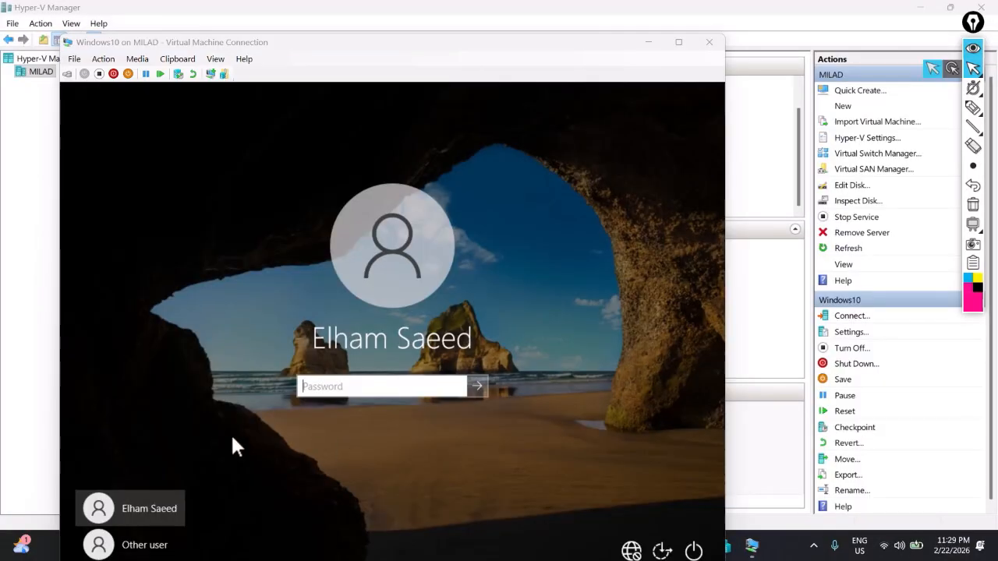
- Sign in via Other user as an mttech.live domain user, toggling full screen on and off
left_click(140, 548)
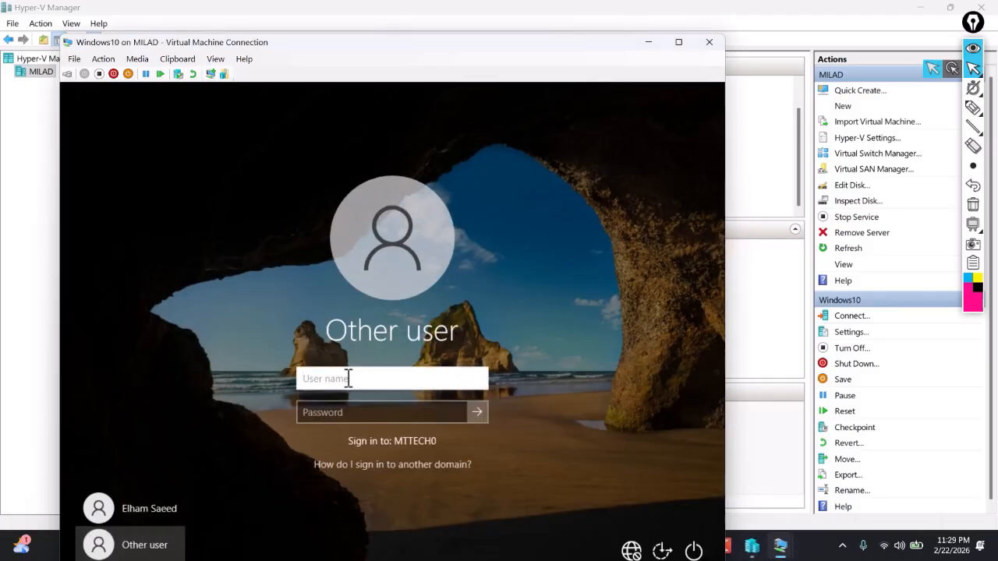
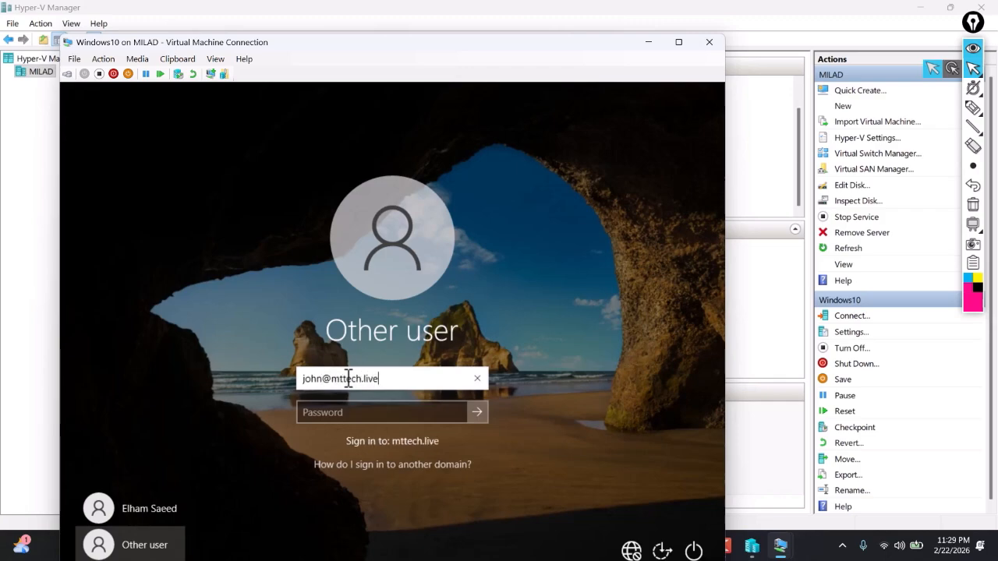
key("Tab")
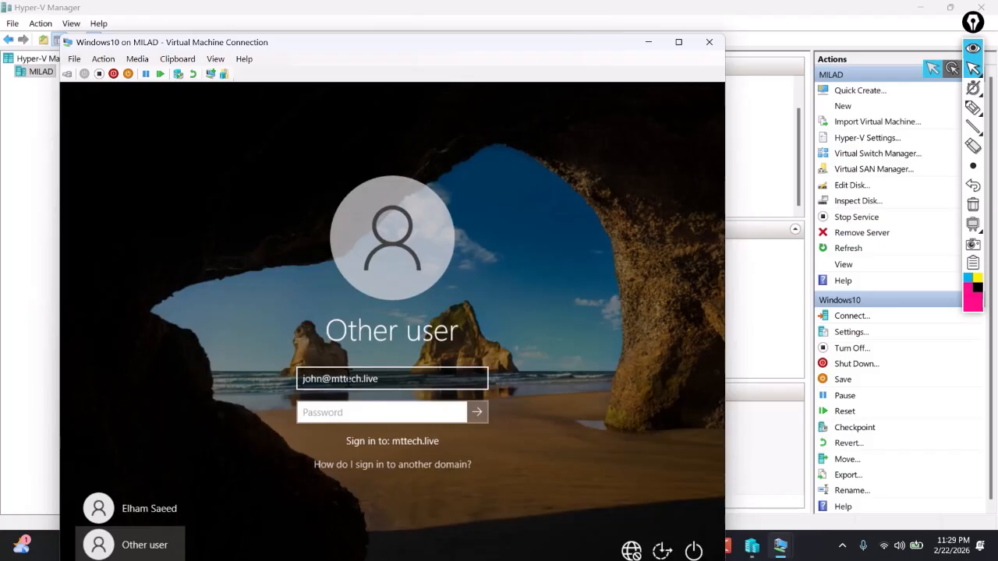
type("*********")
key("Return")
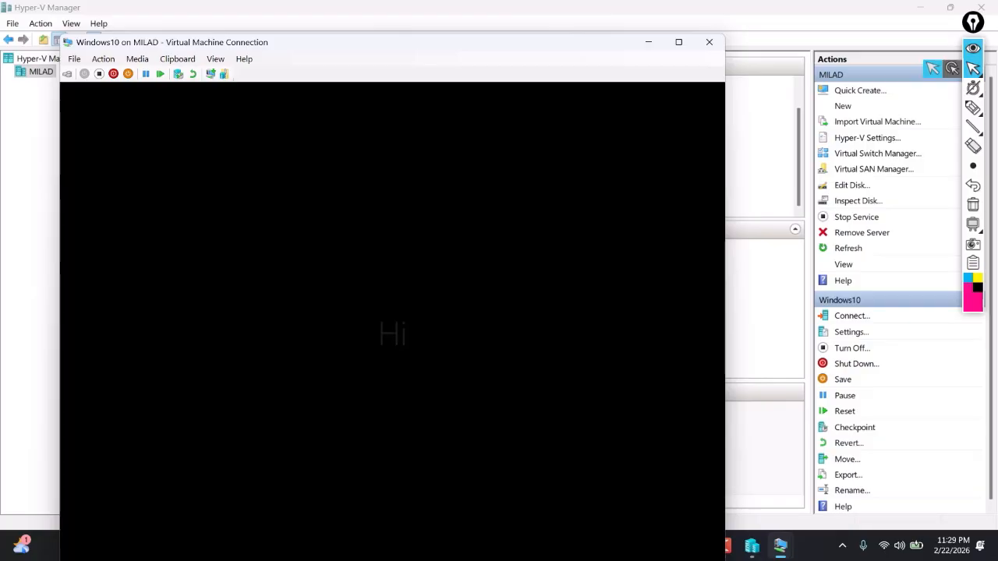
left_click(679, 43)
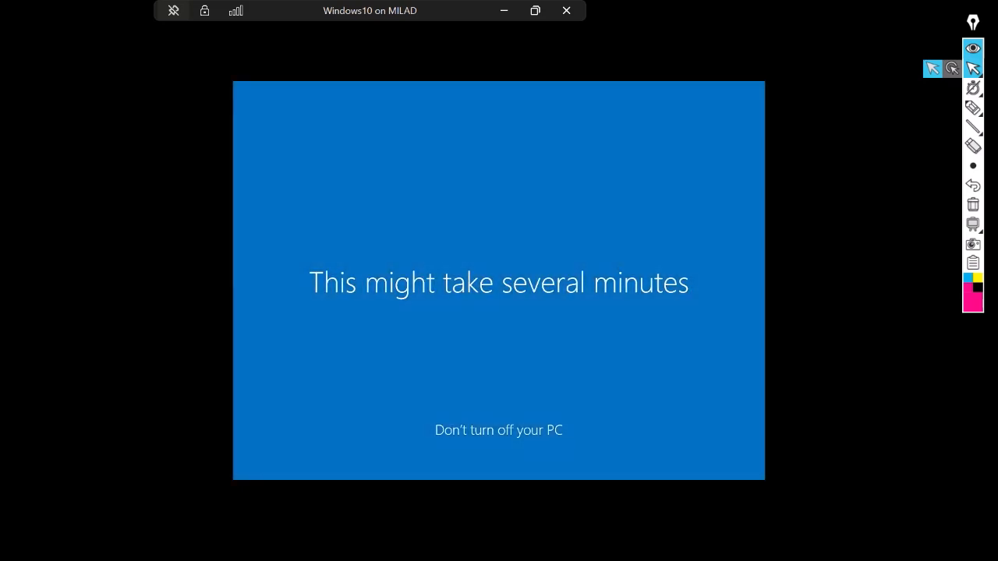
left_click(502, 10)
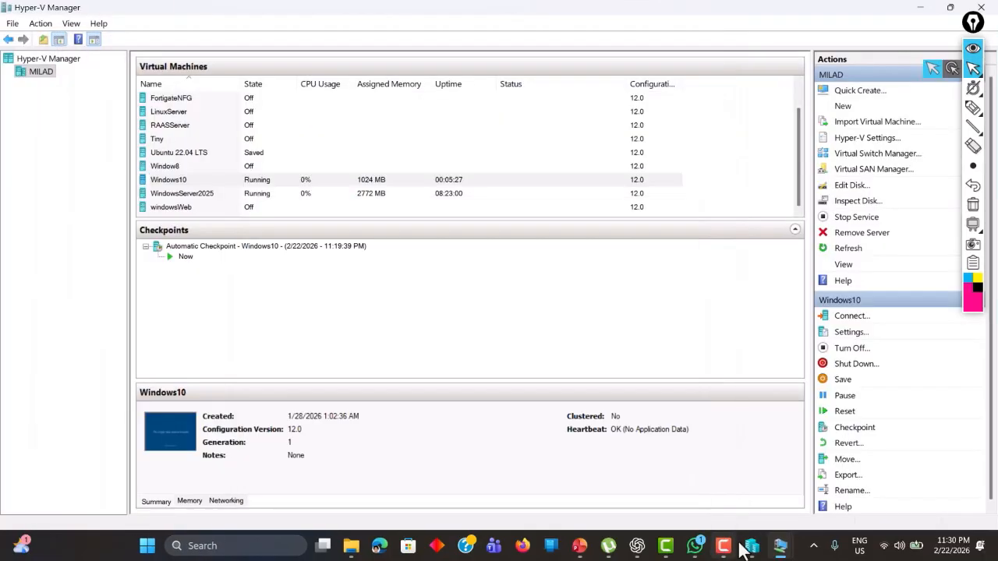
- Switch to the WindowsServer2025 VM and open Server Manager's Local Server page
mouse_move(753, 546)
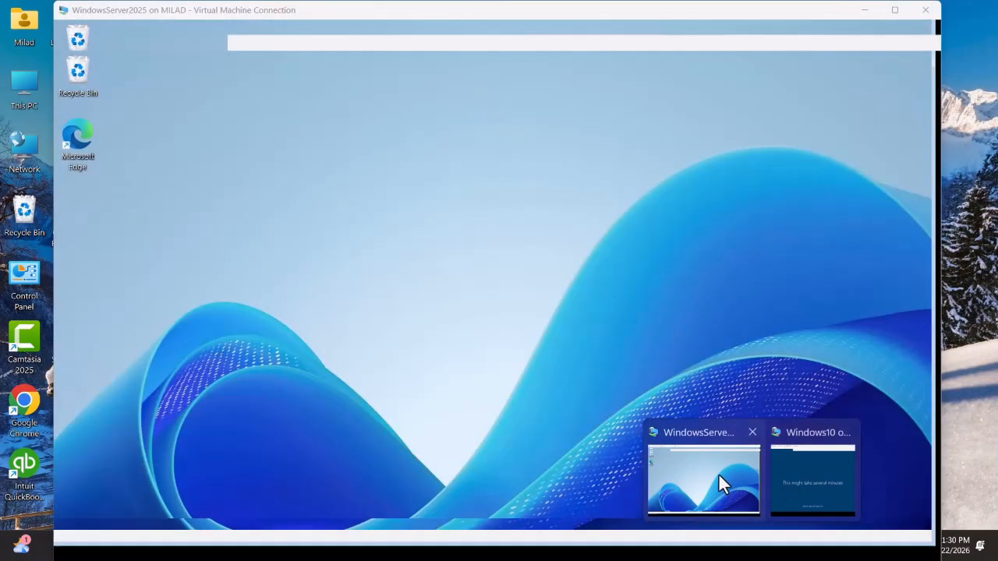
left_click(714, 472)
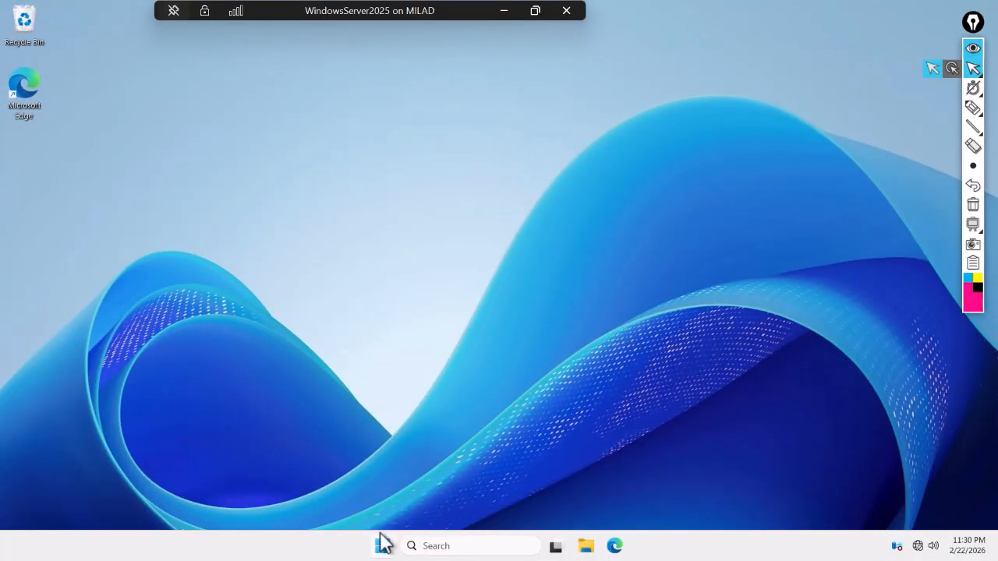
left_click(382, 544)
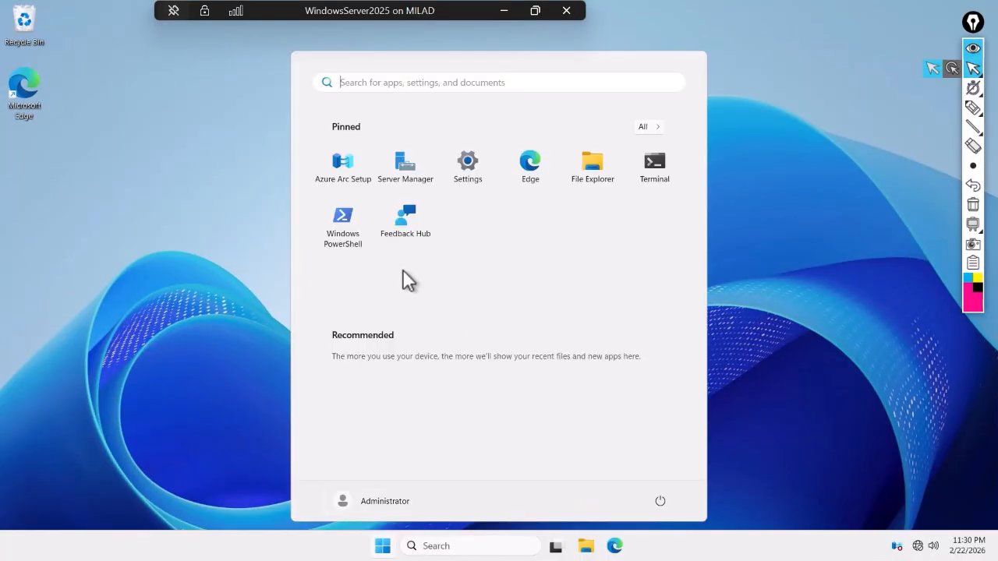
left_click(400, 166)
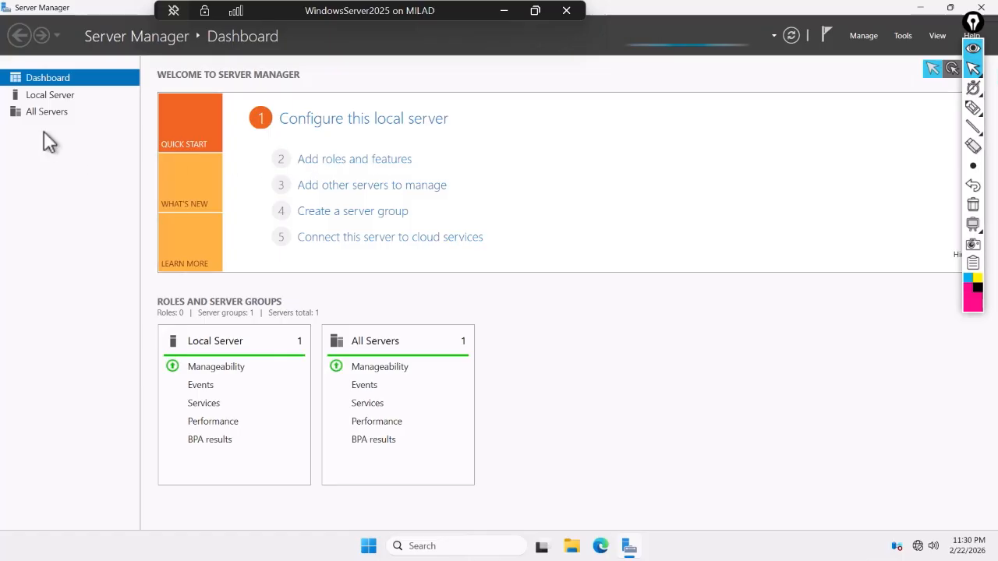
left_click(47, 96)
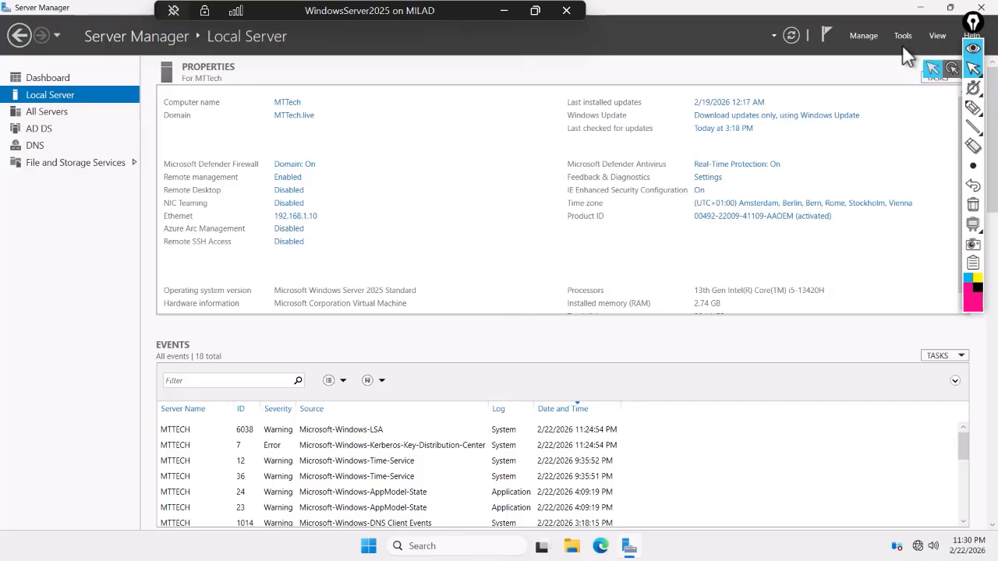
- Return to the Dashboard and start the stopped InventorySvc service from the Local Server alert
left_click(62, 78)
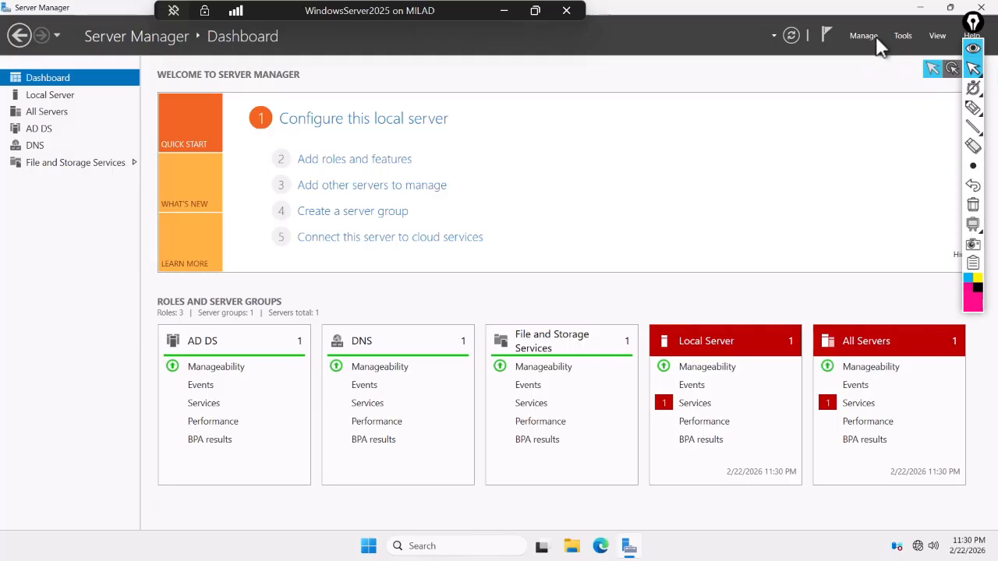
left_click(903, 36)
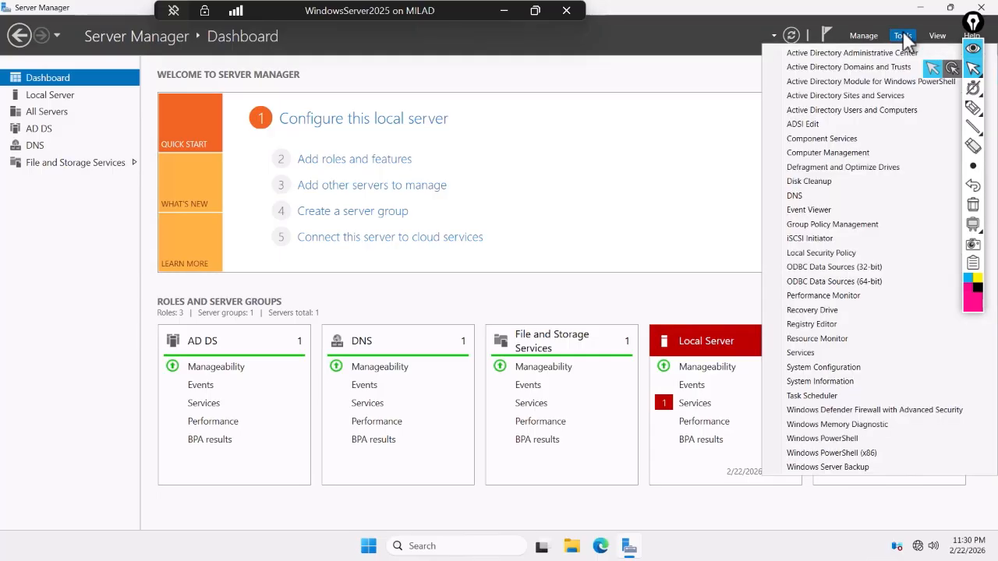
left_click(693, 406)
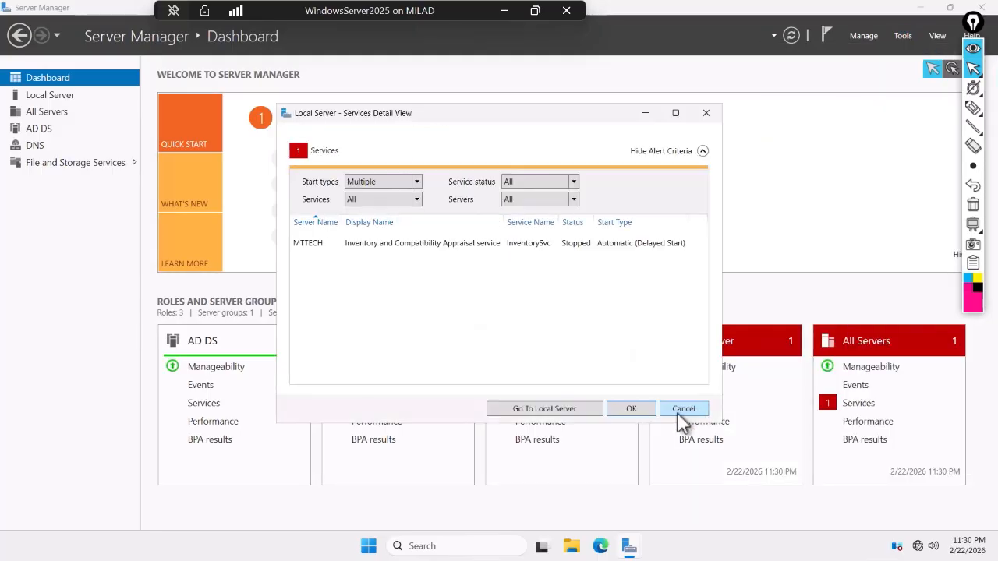
right_click(382, 243)
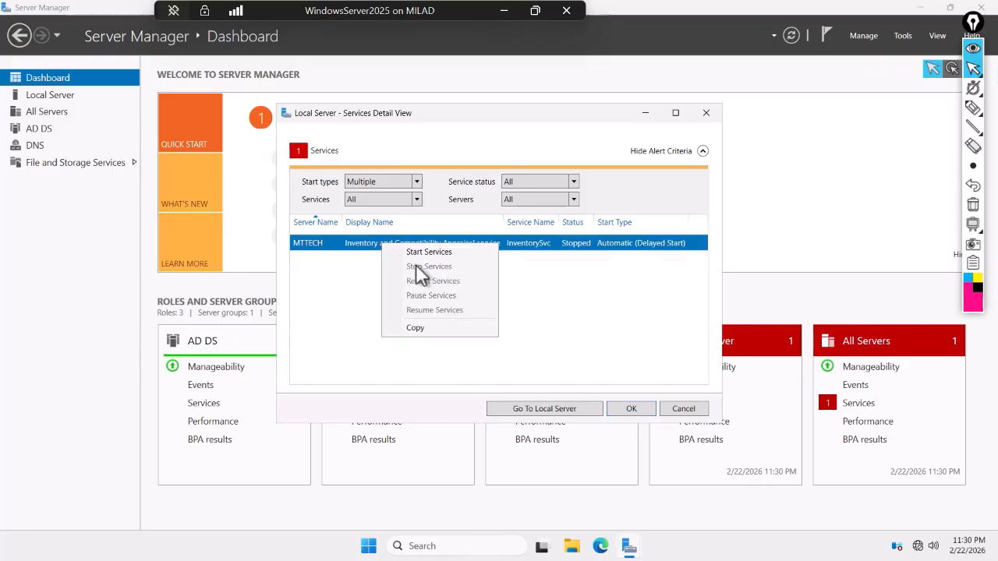
left_click(414, 260)
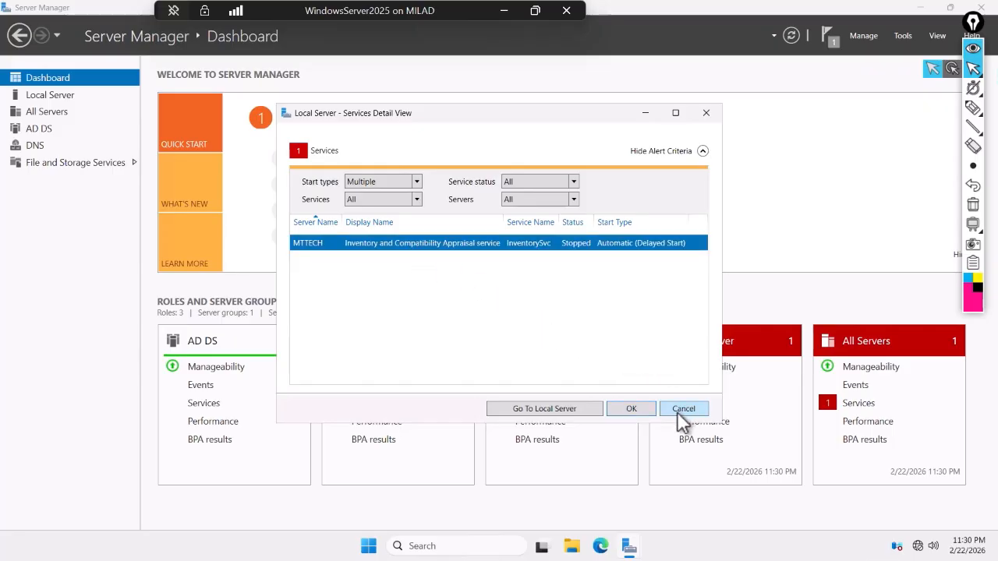
left_click(640, 413)
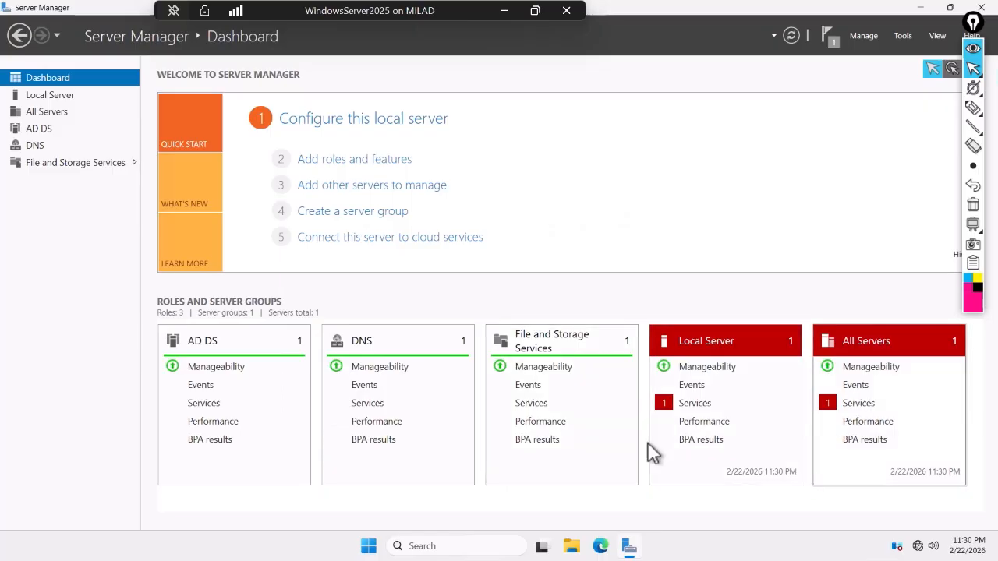
- Launch Active Directory Users and Computers and view the user in Sales_Department
left_click(904, 37)
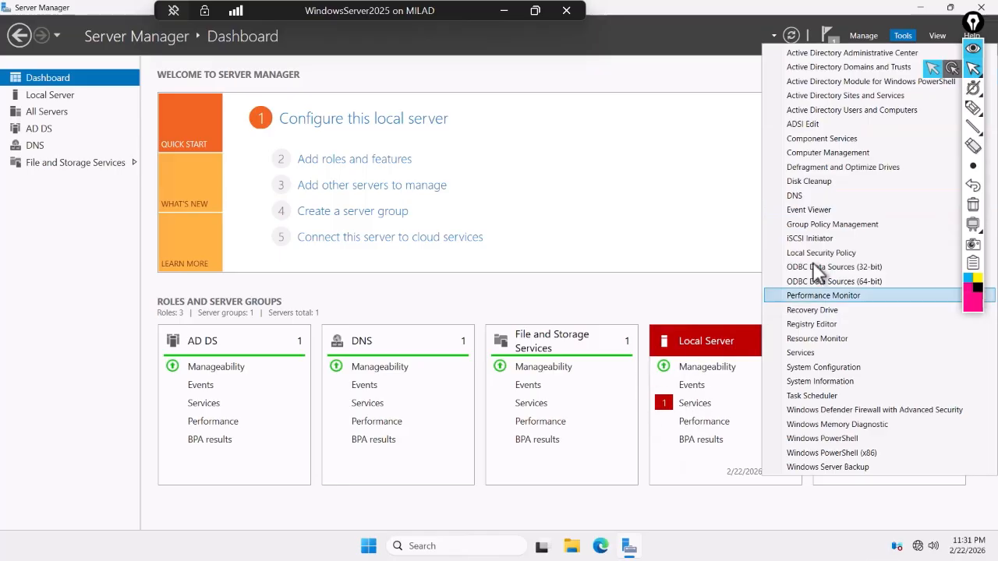
left_click(862, 109)
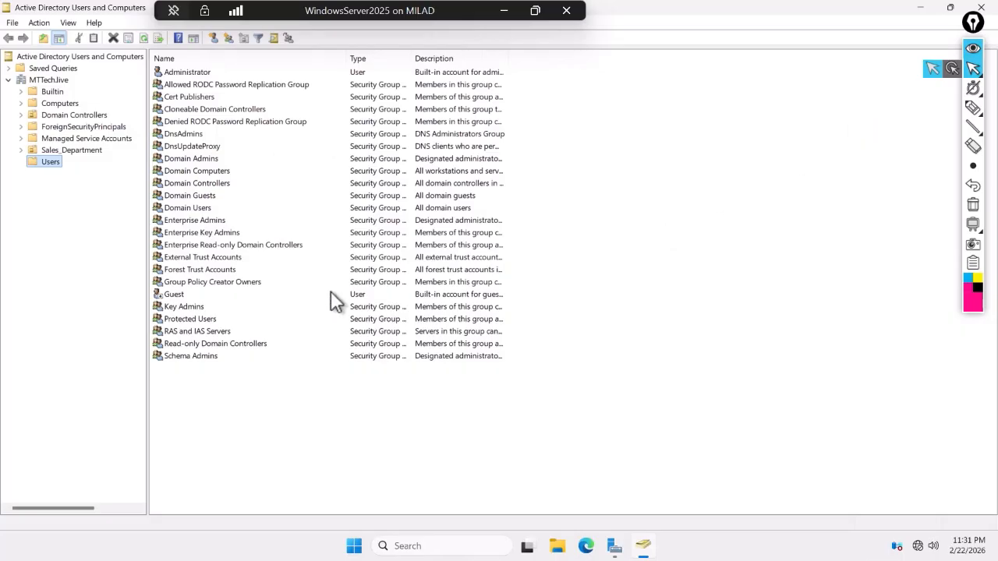
left_click(51, 150)
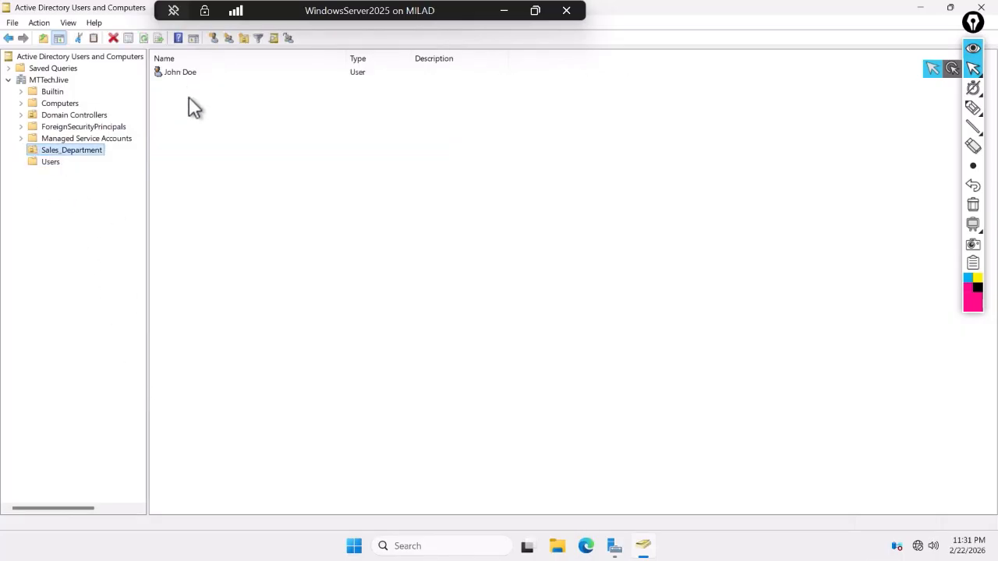
left_click(185, 71)
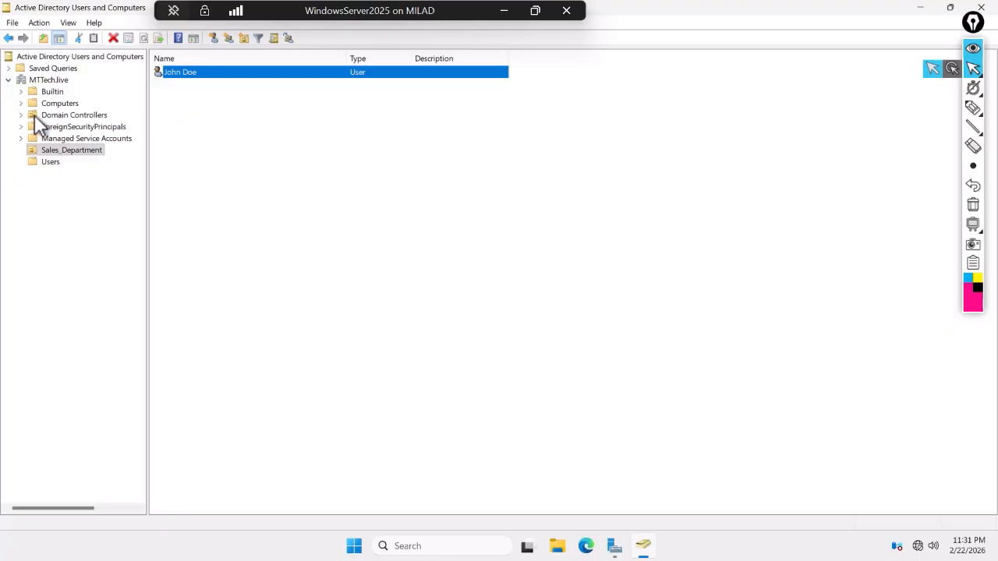
- Browse the Computers (SALES_DEPT), Domain Controllers and Users containers
left_click(59, 103)
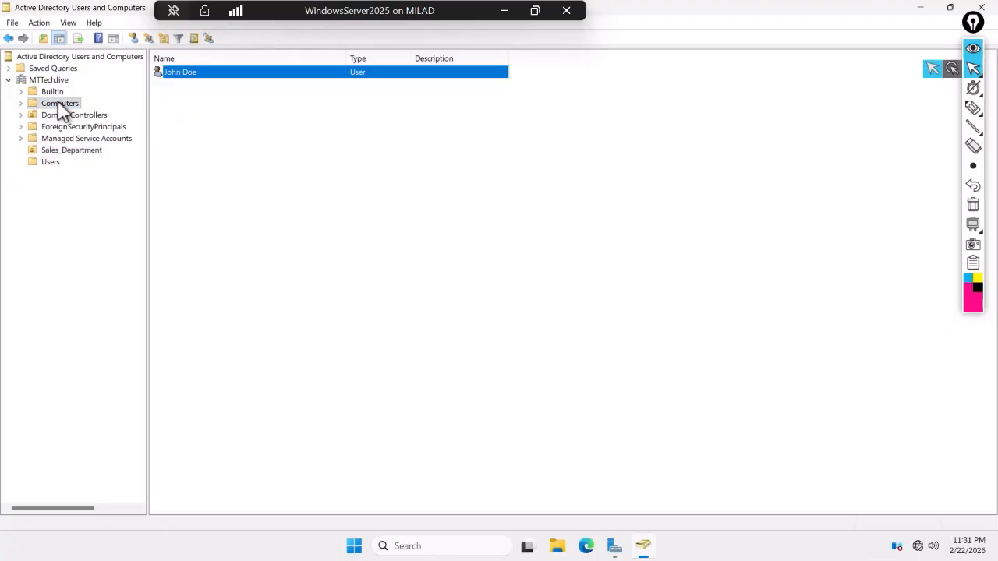
left_click(193, 78)
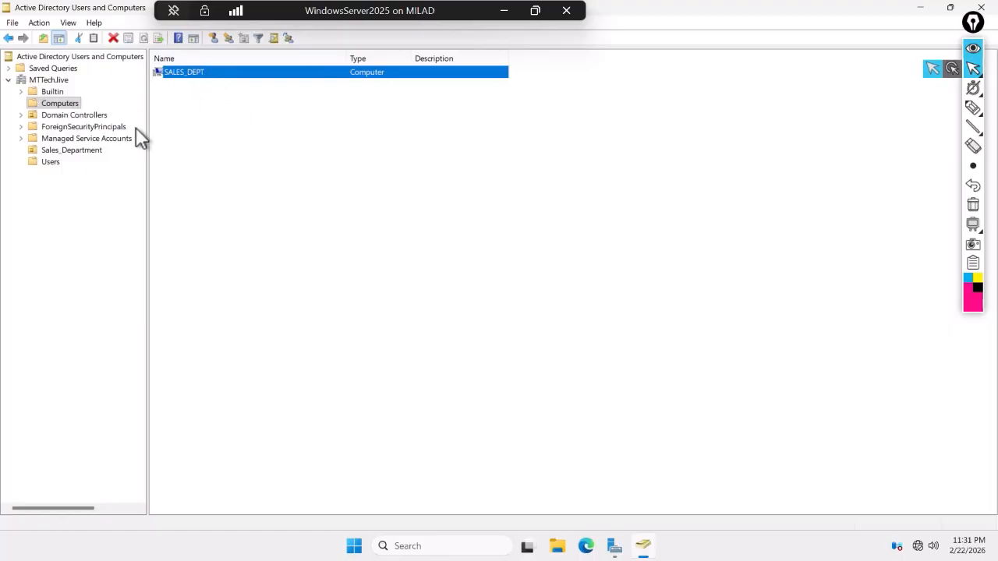
left_click(71, 117)
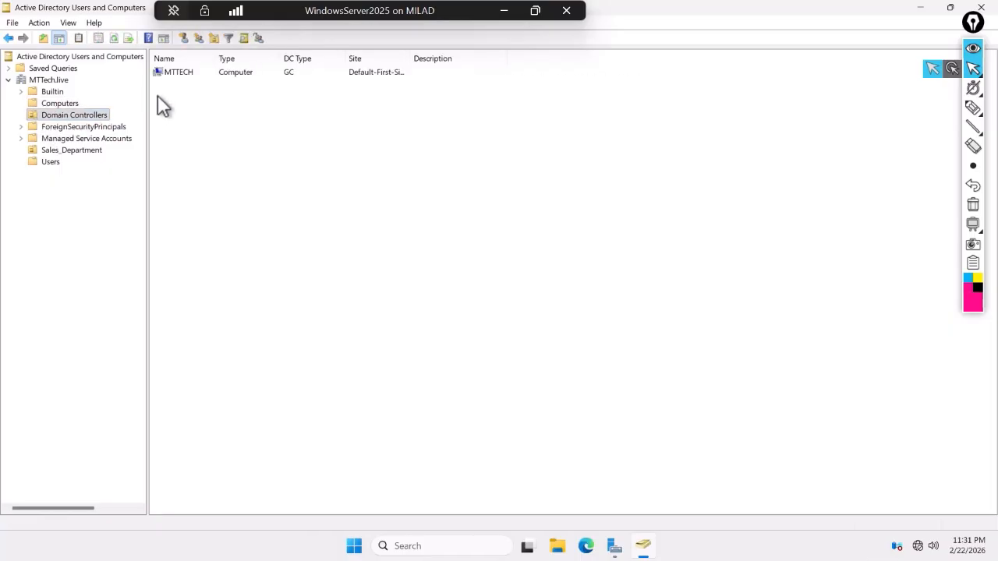
left_click(51, 162)
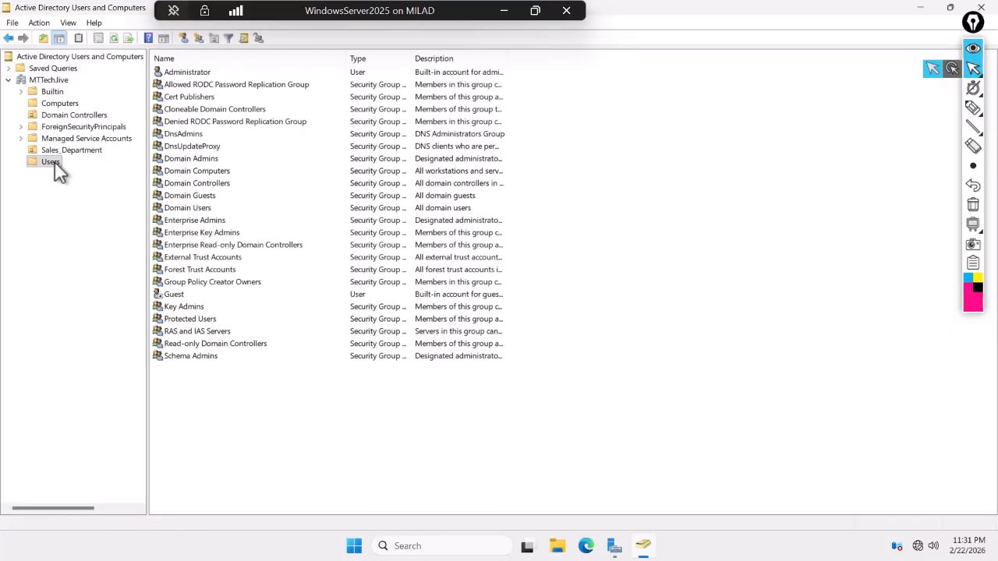
- Start a new user in Users with first name Kerstin and last name 'kerstin'
right_click(54, 163)
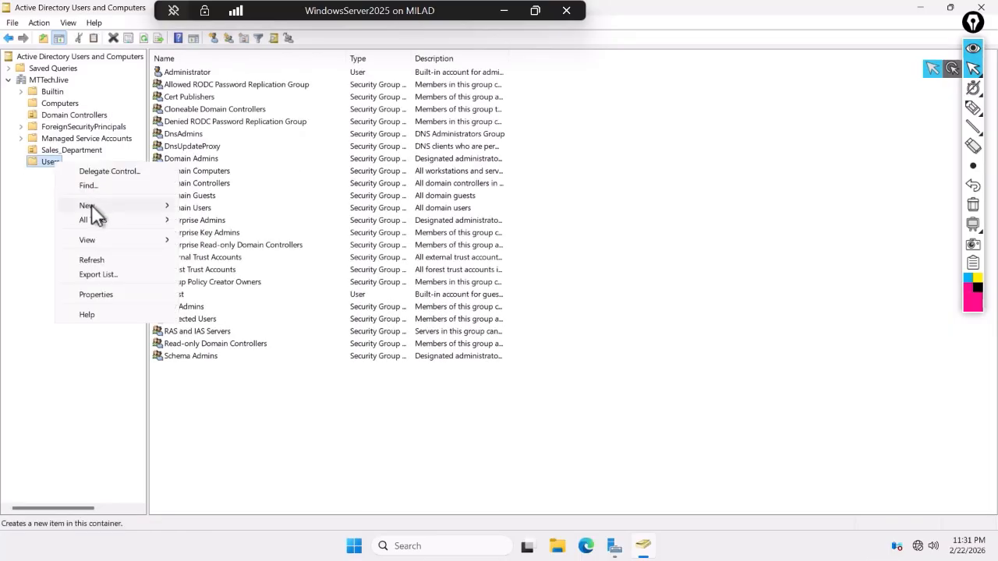
mouse_move(92, 204)
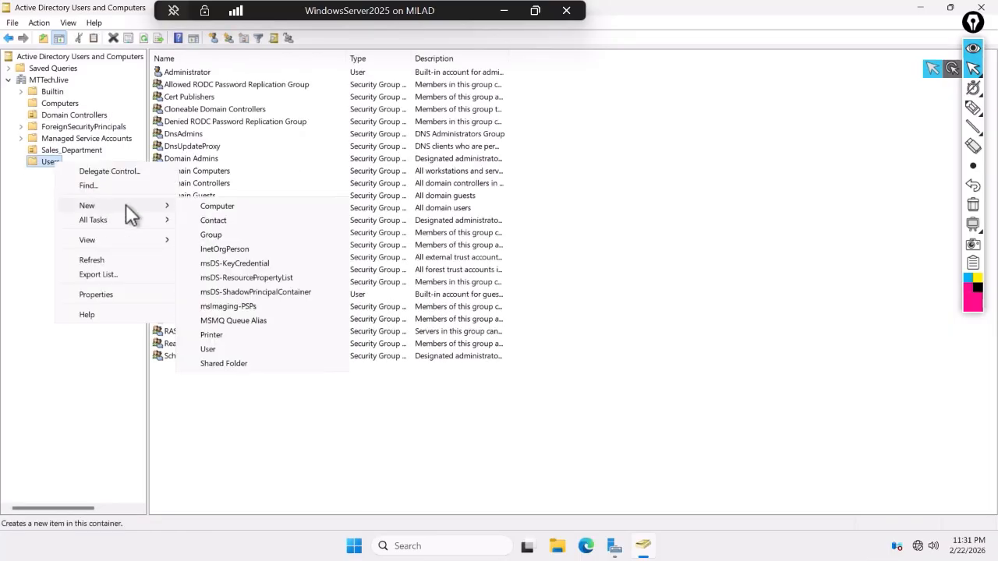
left_click(219, 350)
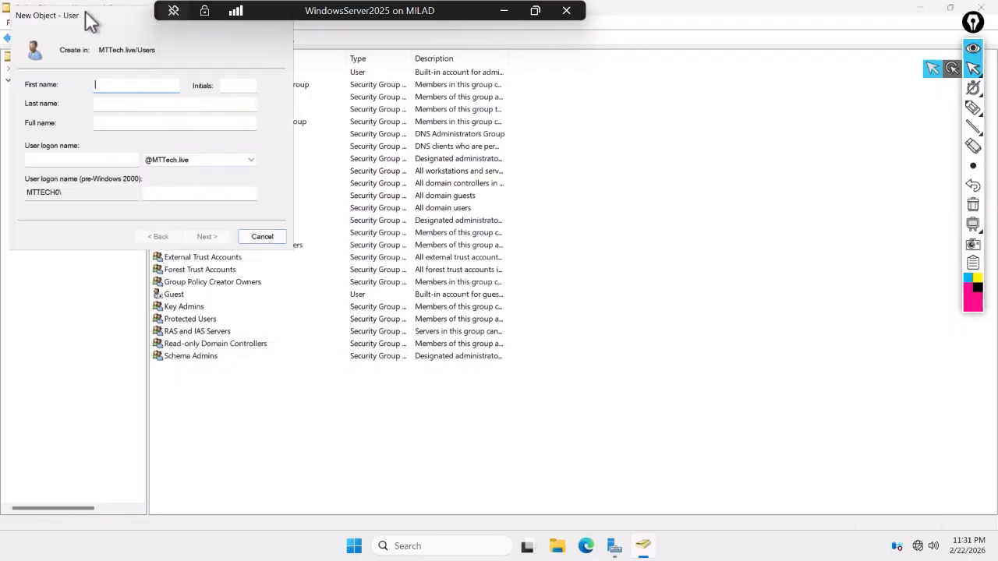
left_click_drag(117, 12, 541, 216)
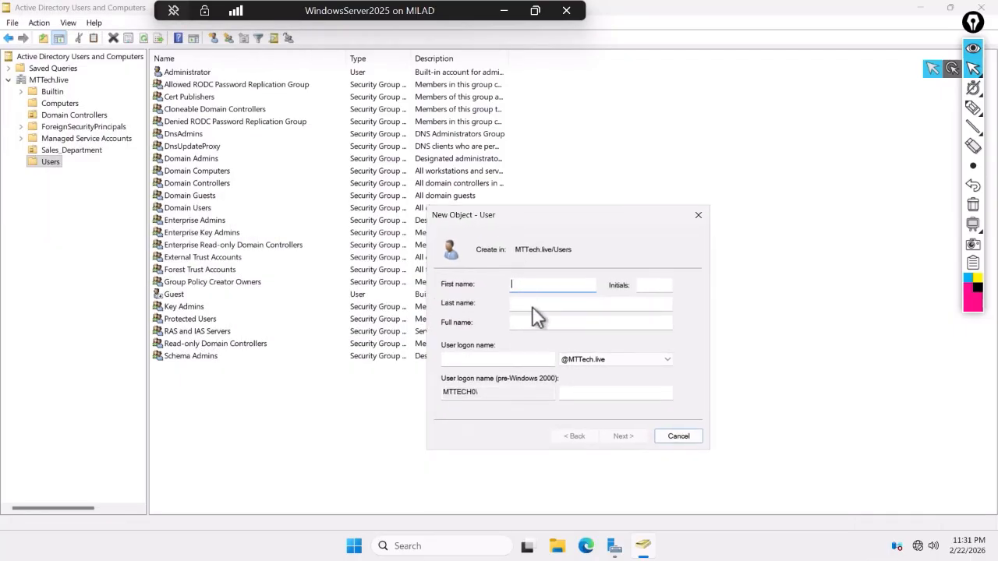
type("kerst")
key("BackSpace")
key("BackSpace")
key("BackSpace")
key("BackSpace")
key("BackSpace")
type("Kerstin")
key("Tab")
key("Tab")
type("Kerstin")
key("Tab")
key("Tab")
type("k")
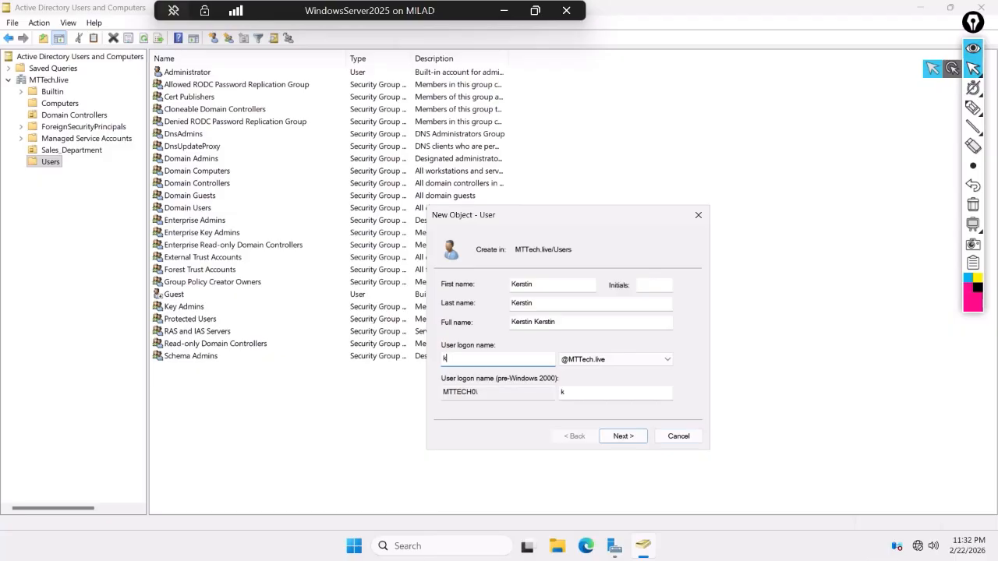
type("erstin")
- Enter and confirm the password, with no change required at next logon, and reach the summary
left_click(627, 435)
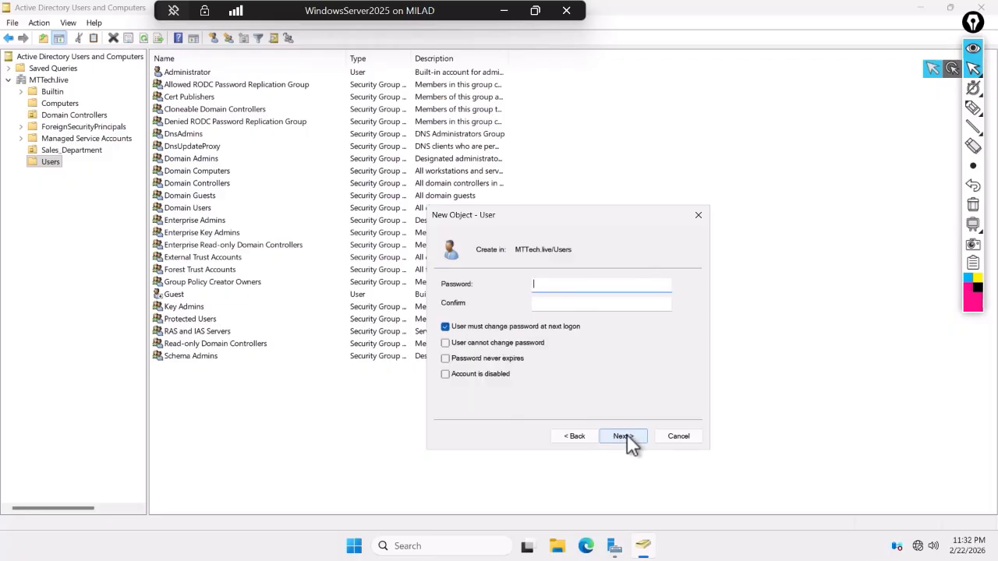
left_click(445, 327)
left_click(561, 285)
type("•••••")
type("••••")
key("Tab")
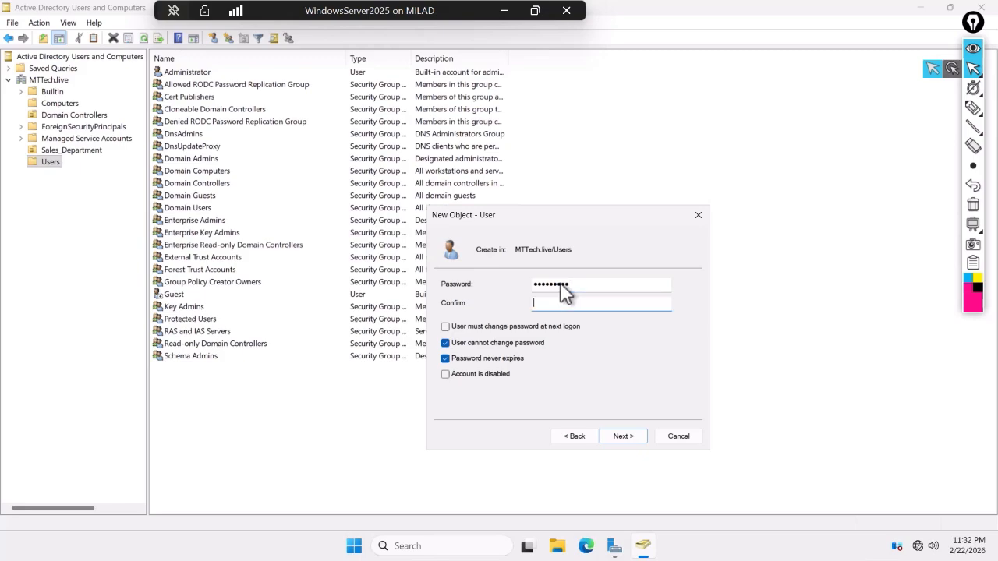
type("•••••••••")
left_click(635, 437)
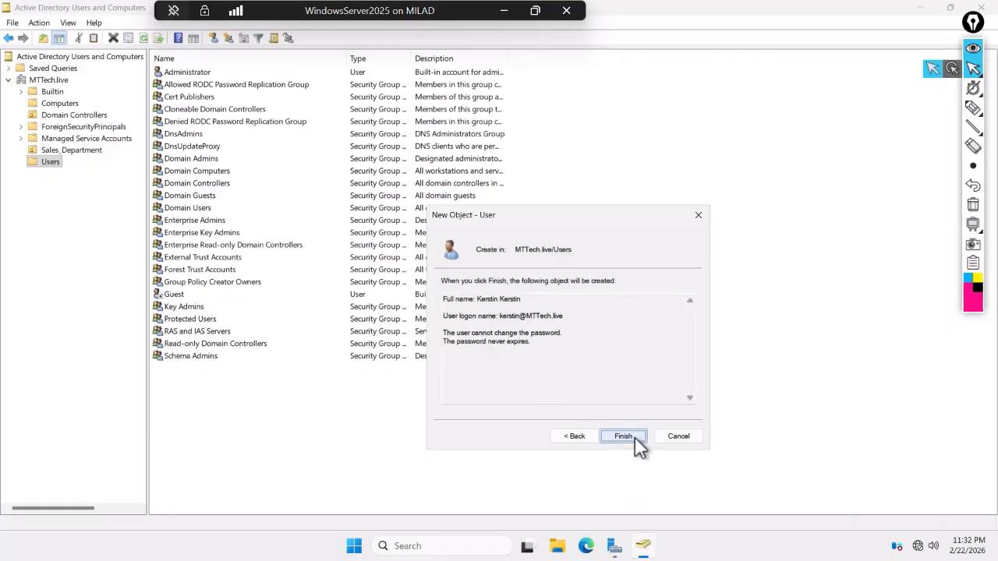
left_click(563, 313)
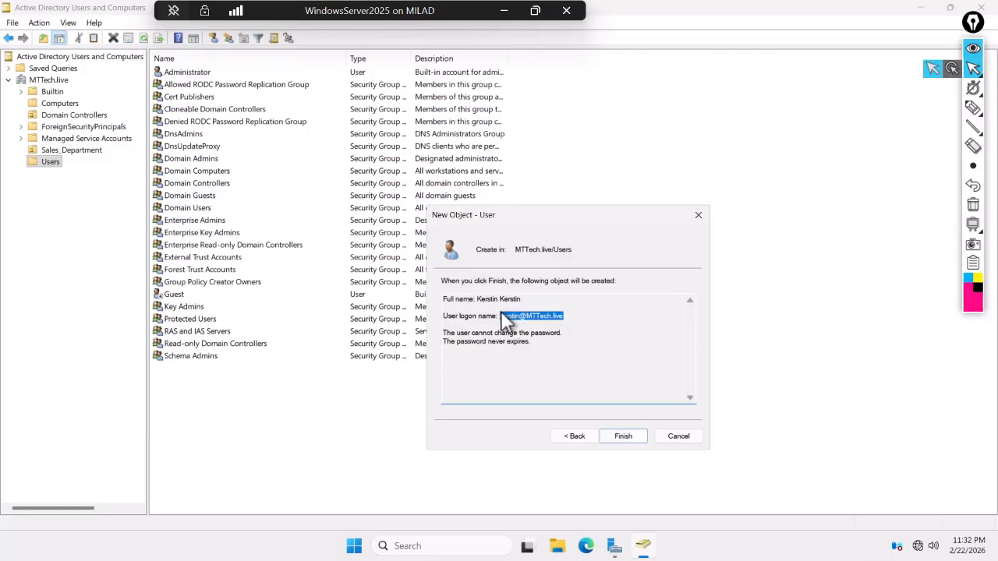
- Finish creating the user and open its Properties
left_click(627, 438)
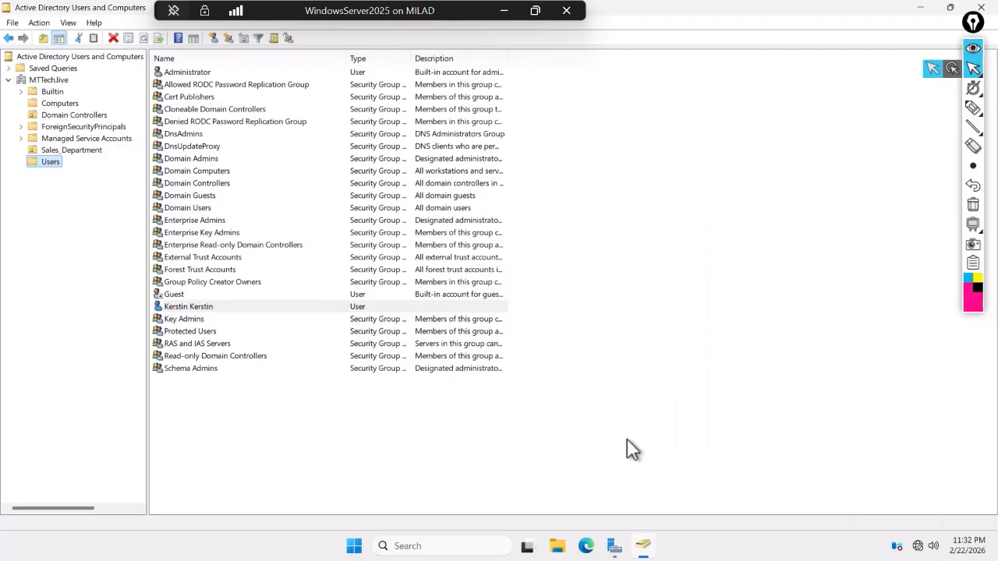
right_click(178, 307)
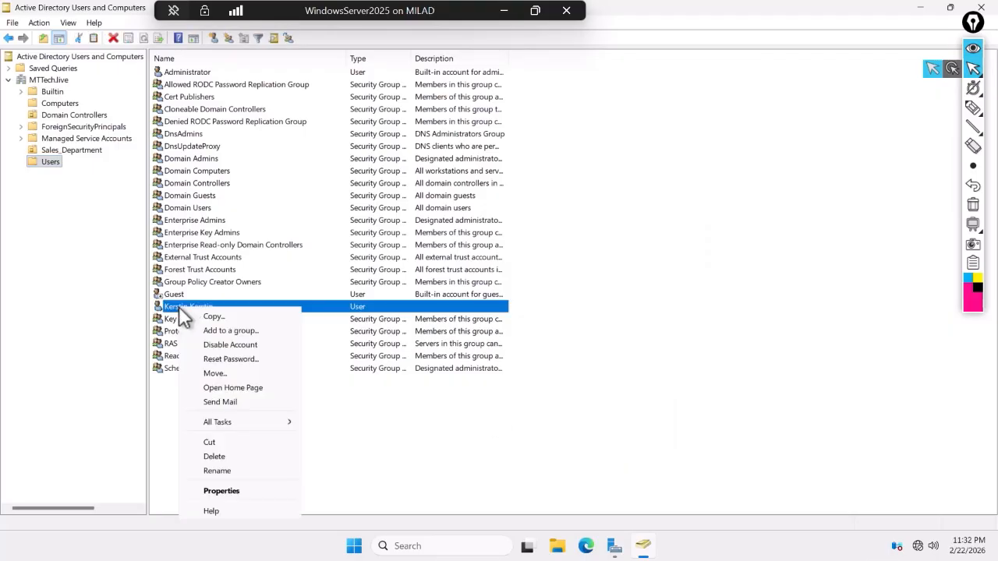
left_click(231, 491)
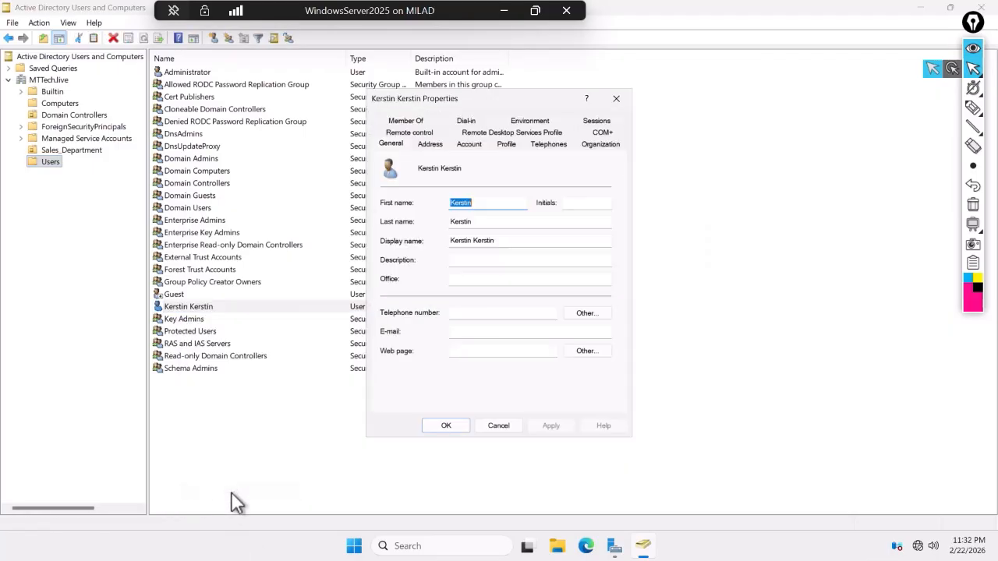
left_click_drag(464, 97, 499, 114)
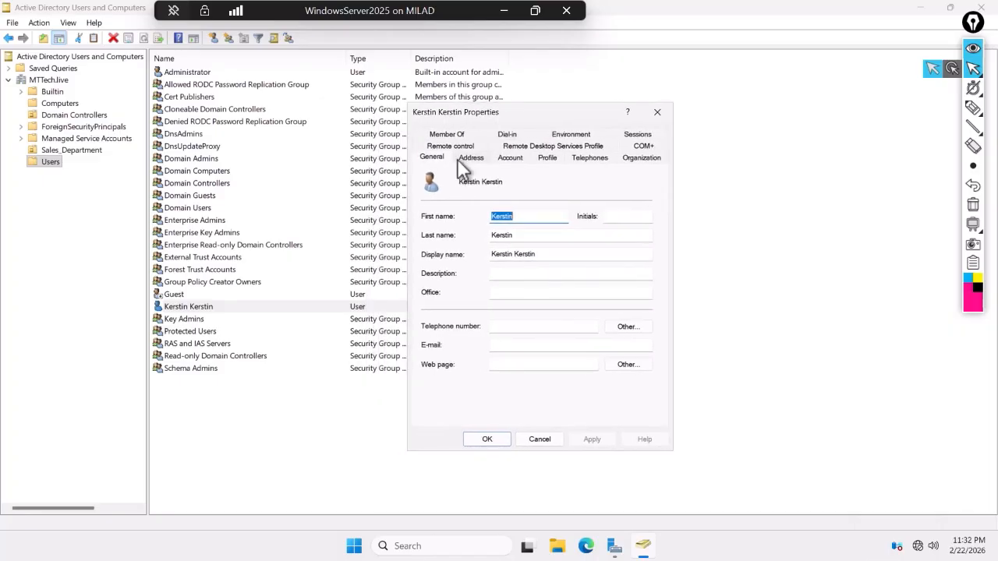
- On the Address tab, enter the street, city, state NRW and postal code 57462
left_click(471, 158)
left_click(496, 205)
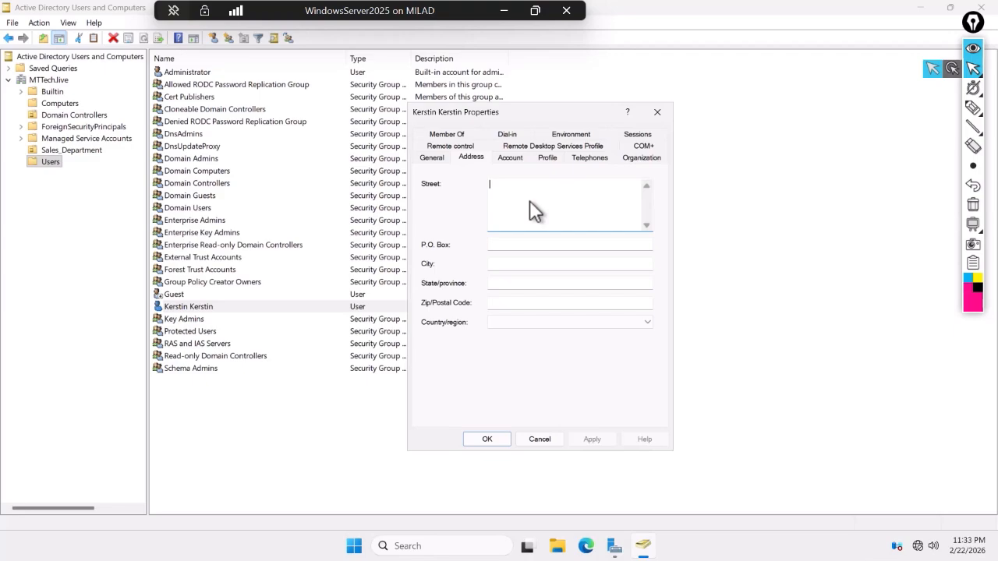
left_click(491, 264)
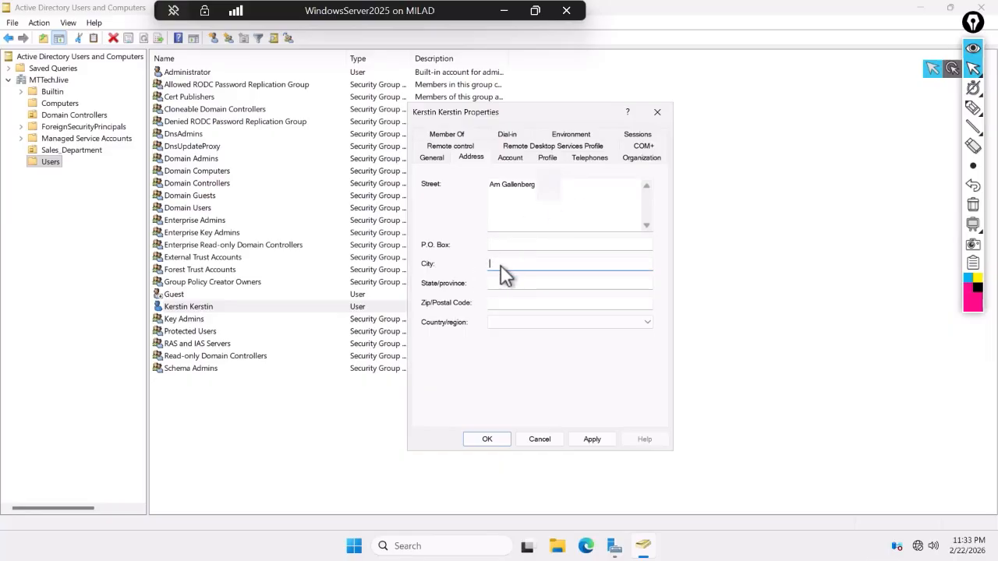
key("Tab")
type("NRW")
key("Tab")
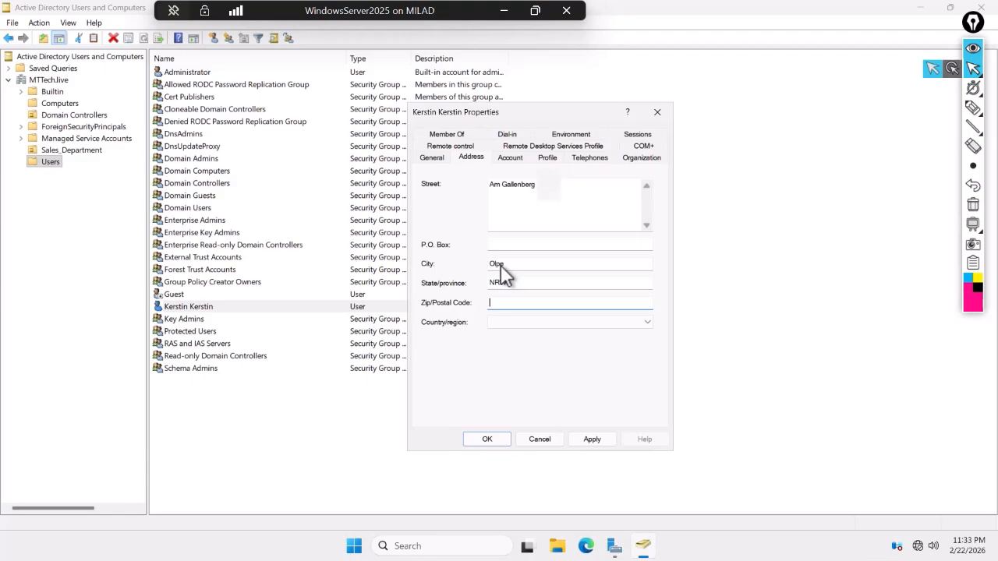
type("57462")
- Choose Germany as the user's country/region
left_click(555, 323)
scroll(550, 391, "down", 5)
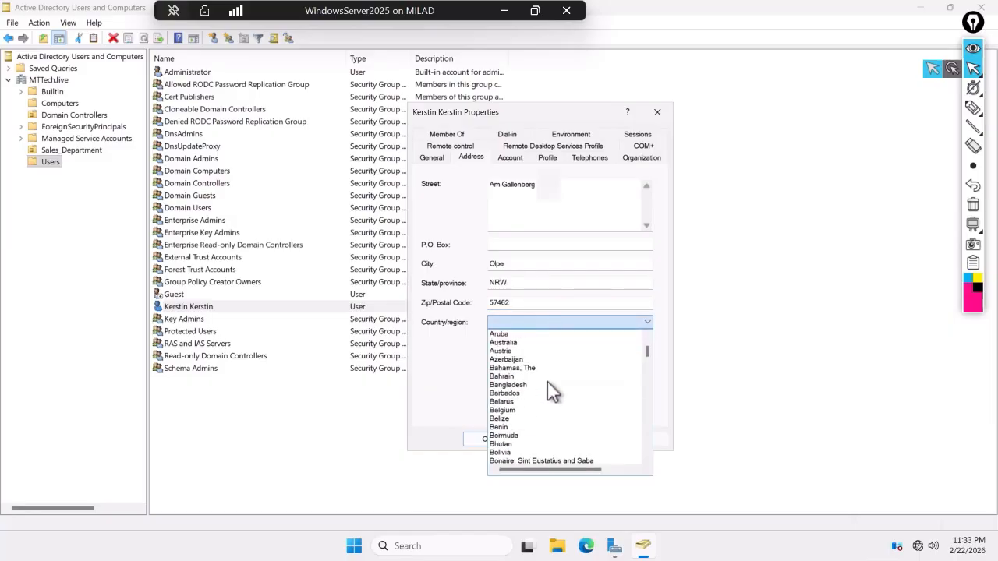
scroll(547, 381, "down", 17)
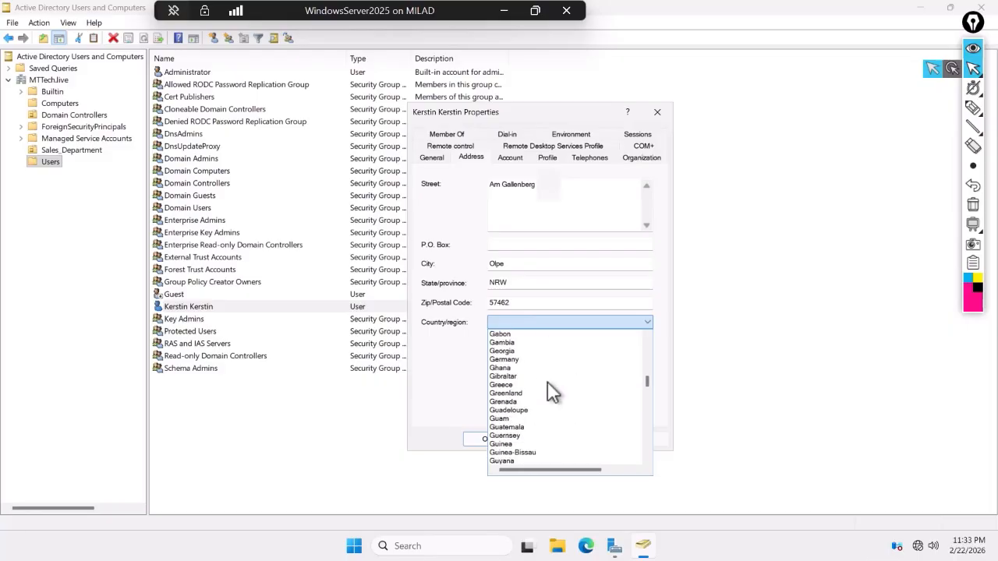
scroll(507, 452, "down", 2)
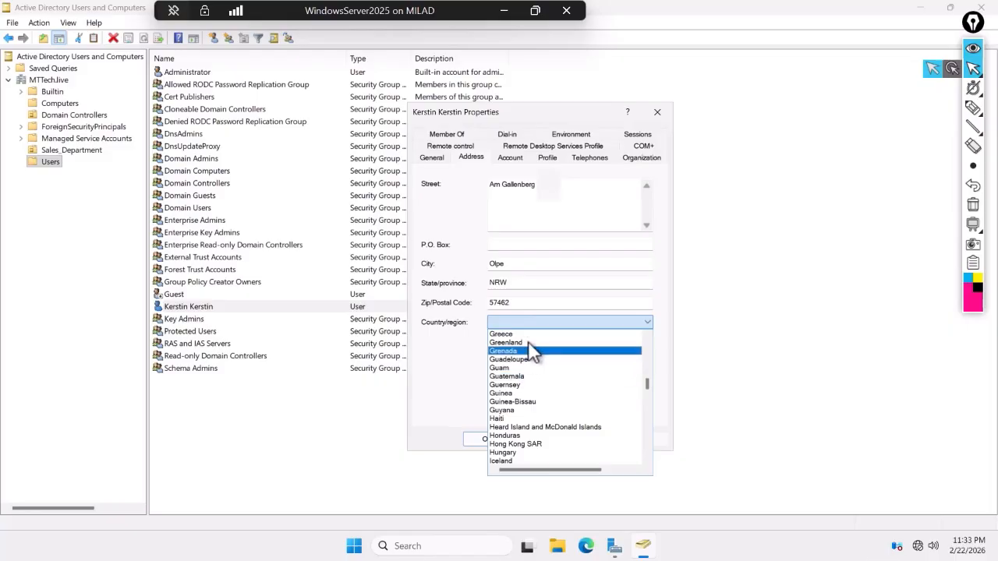
scroll(521, 358, "up", 1)
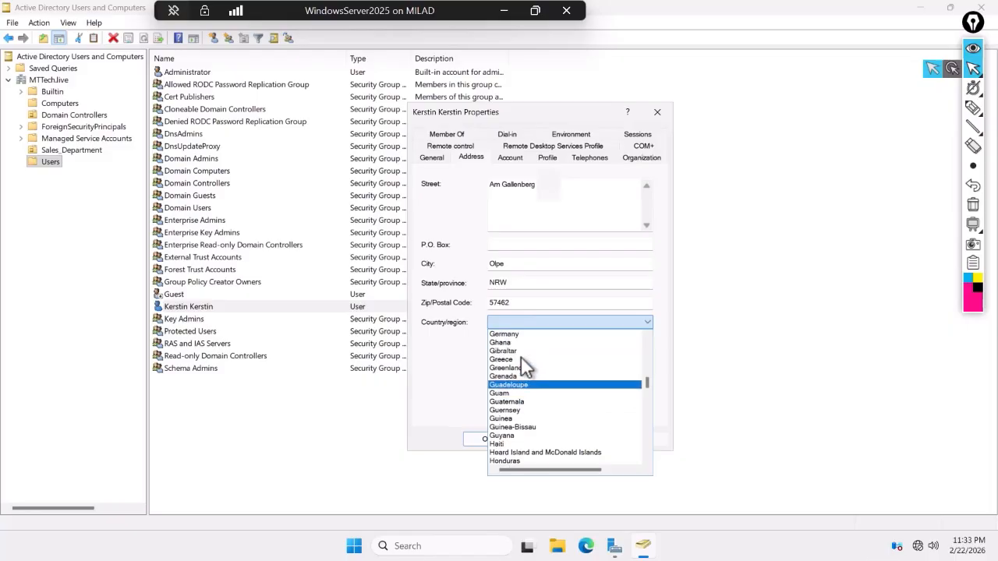
left_click(507, 334)
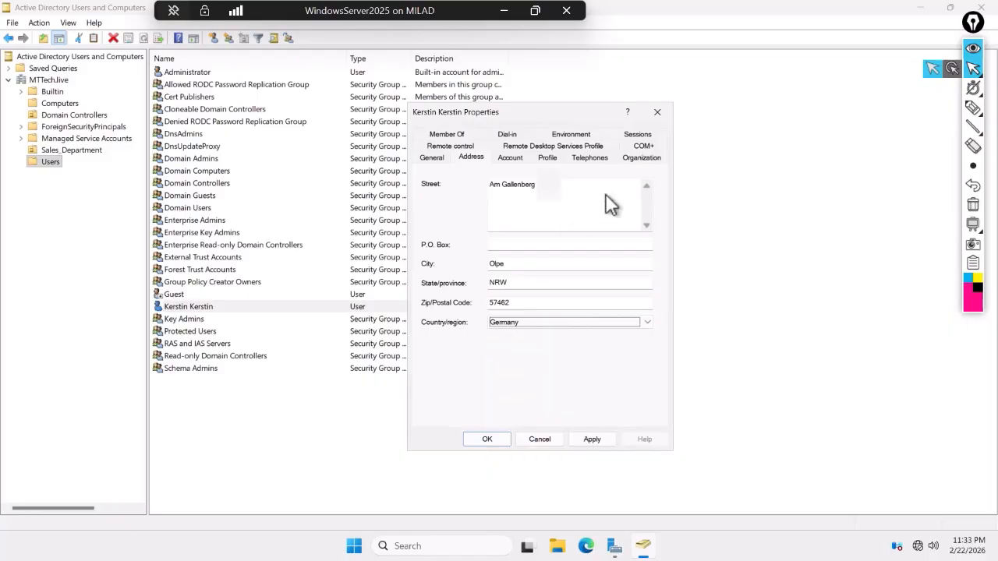
left_click(511, 157)
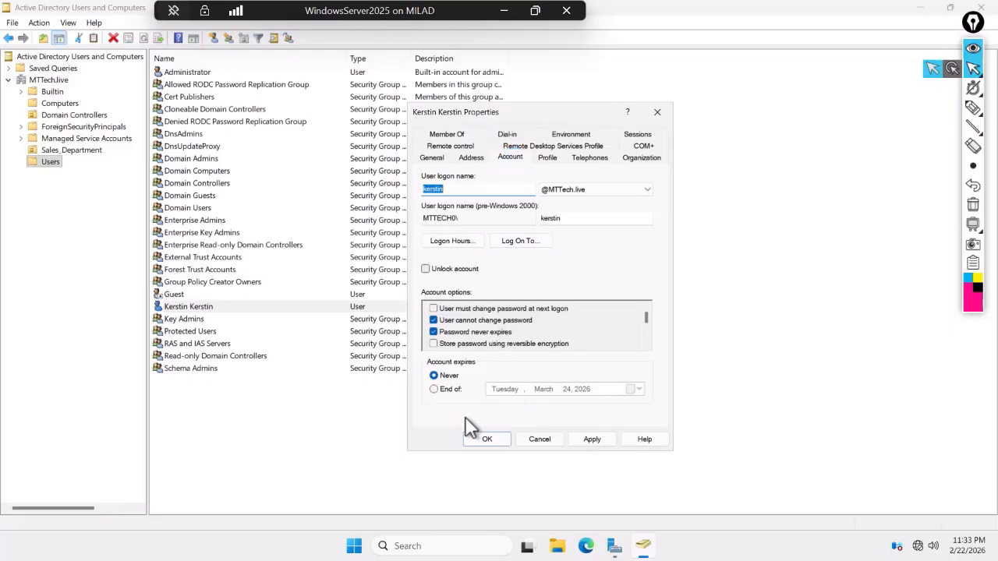
left_click(546, 158)
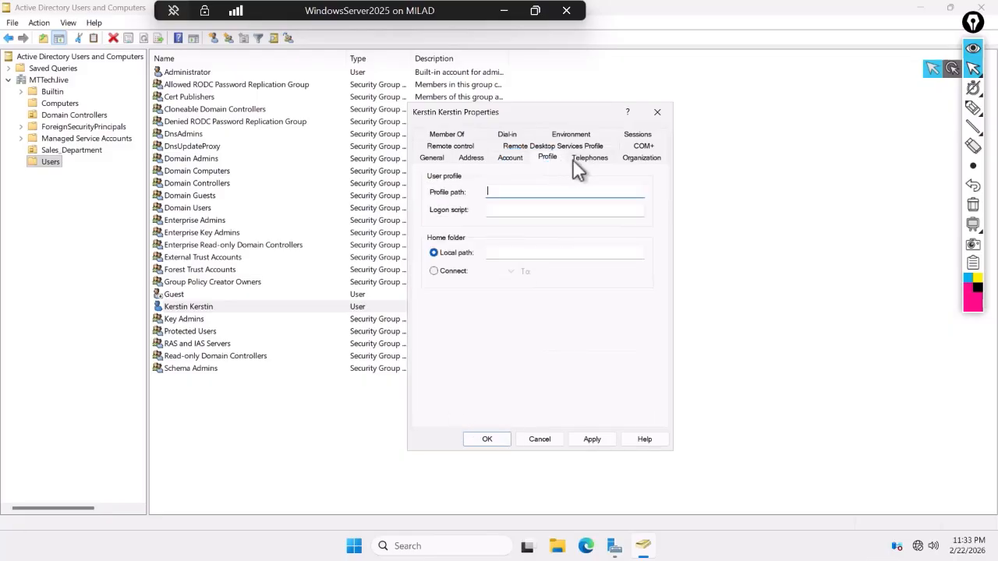
left_click(589, 157)
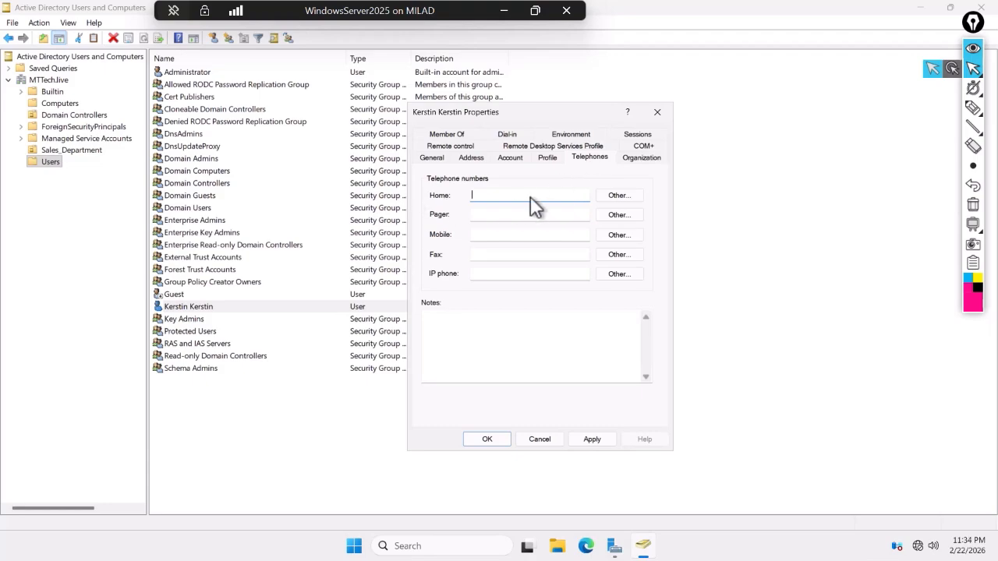
key("Tab")
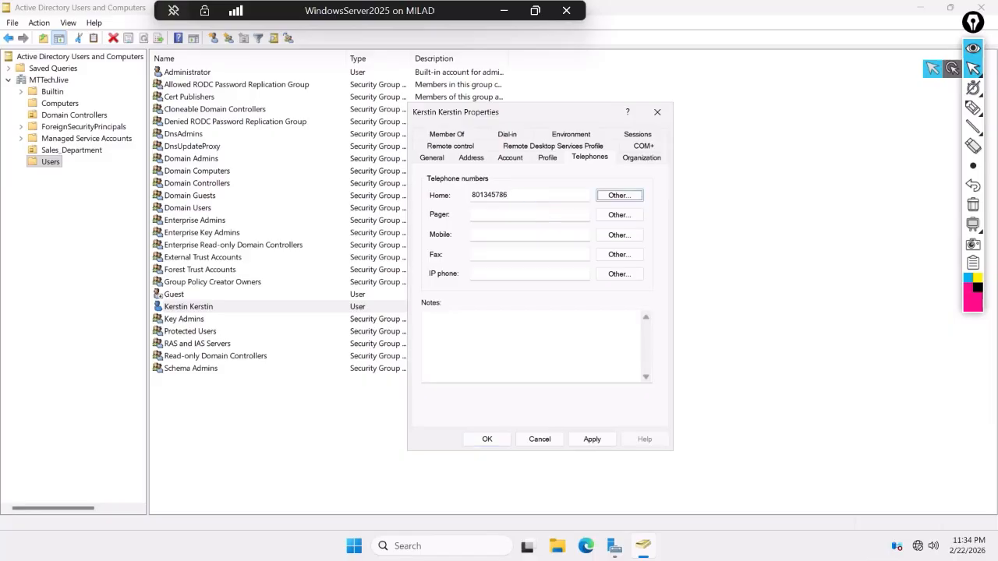
left_click(509, 217)
left_click(493, 235)
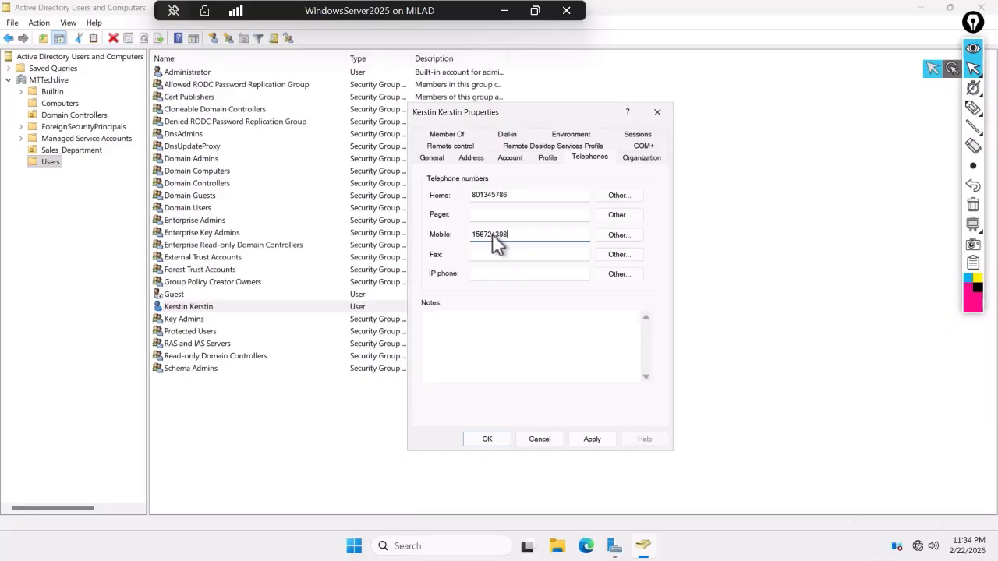
- Add the note 'This is sales Deptarment employee's information'
left_click(459, 328)
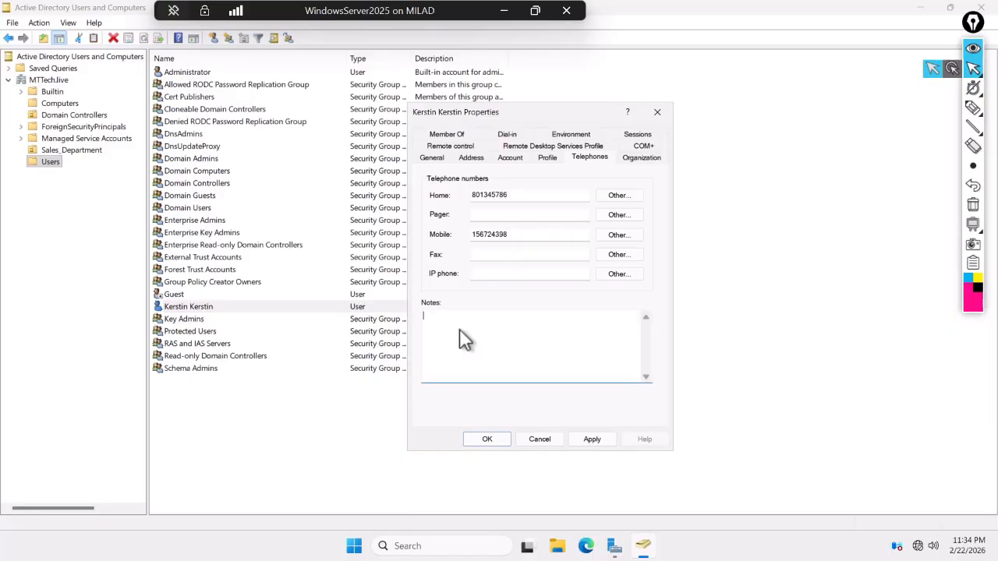
type("Th")
type("is is sales Deptarment employee's information")
- Set job title Manager, department Sales Department and company MTTECH, then apply and close
left_click(653, 157)
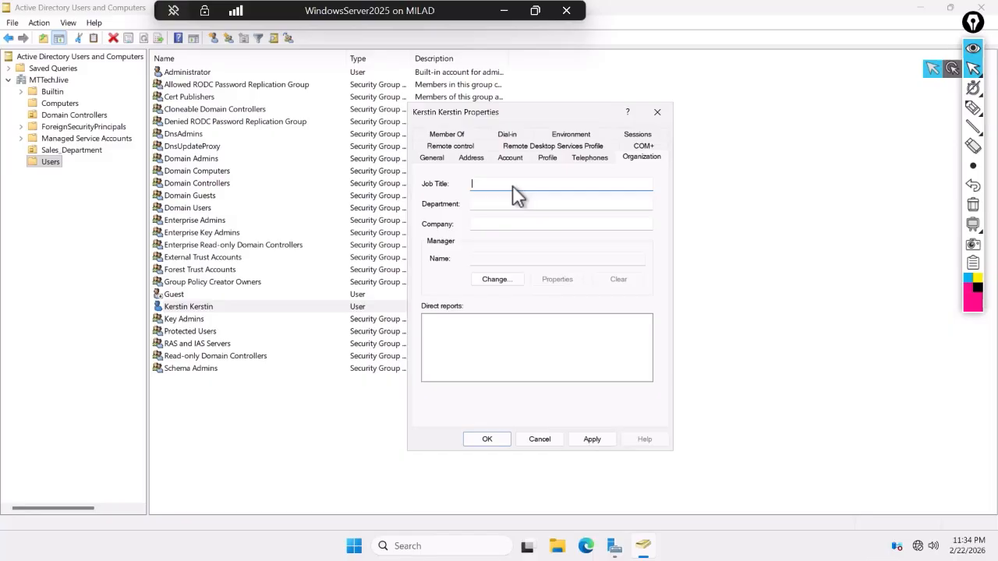
type("anager")
key("Tab")
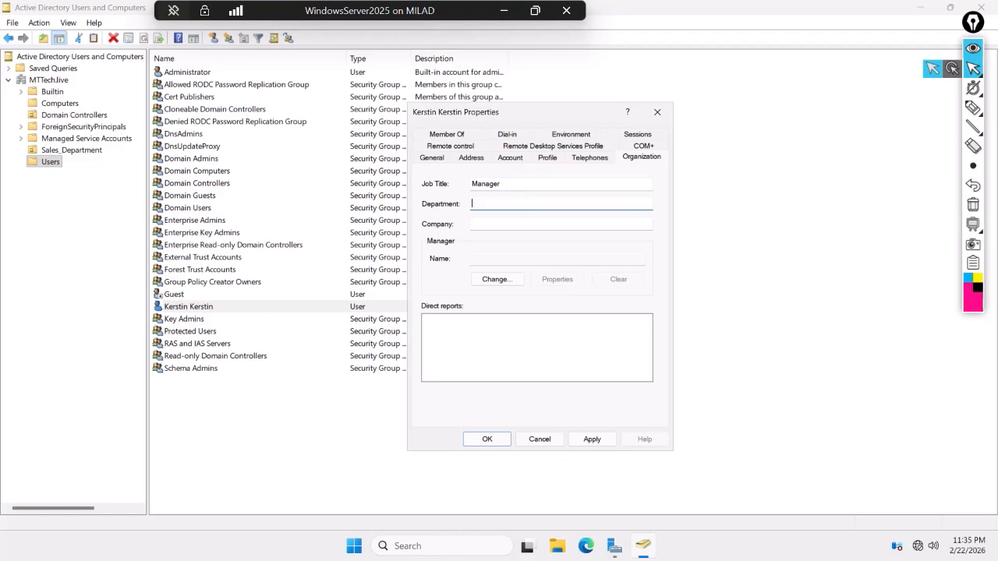
type("Sales Department")
key("Tab")
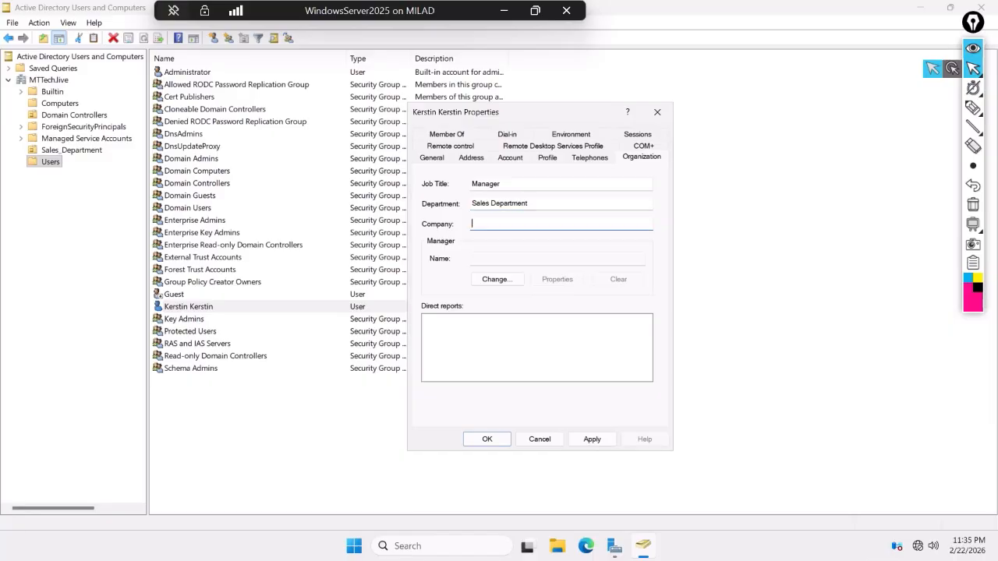
type("MTTECH")
key("Tab")
key("Tab")
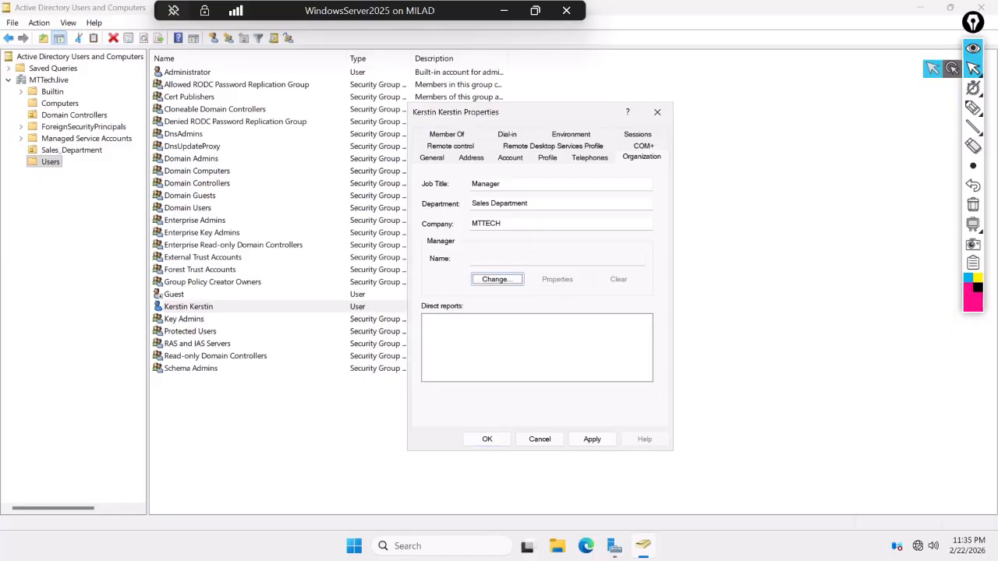
left_click(591, 440)
left_click(497, 439)
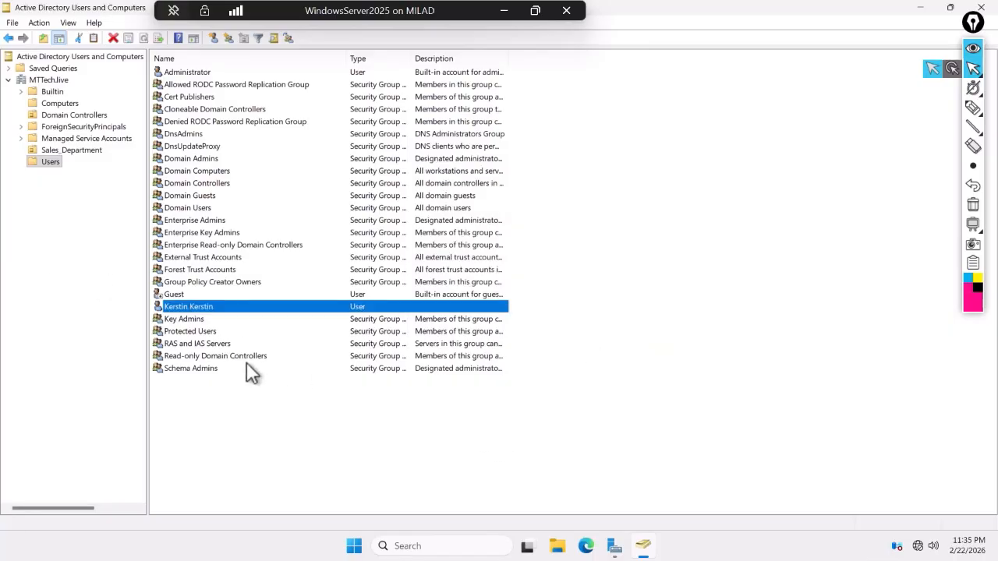
right_click(199, 306)
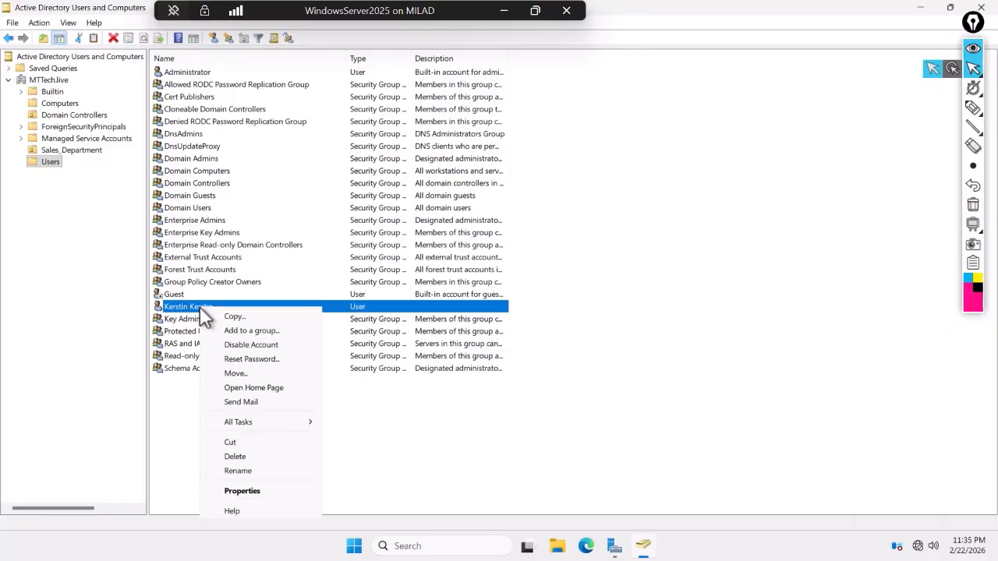
- Check Sales_Department, then select the new user in the Users container
left_click(81, 150)
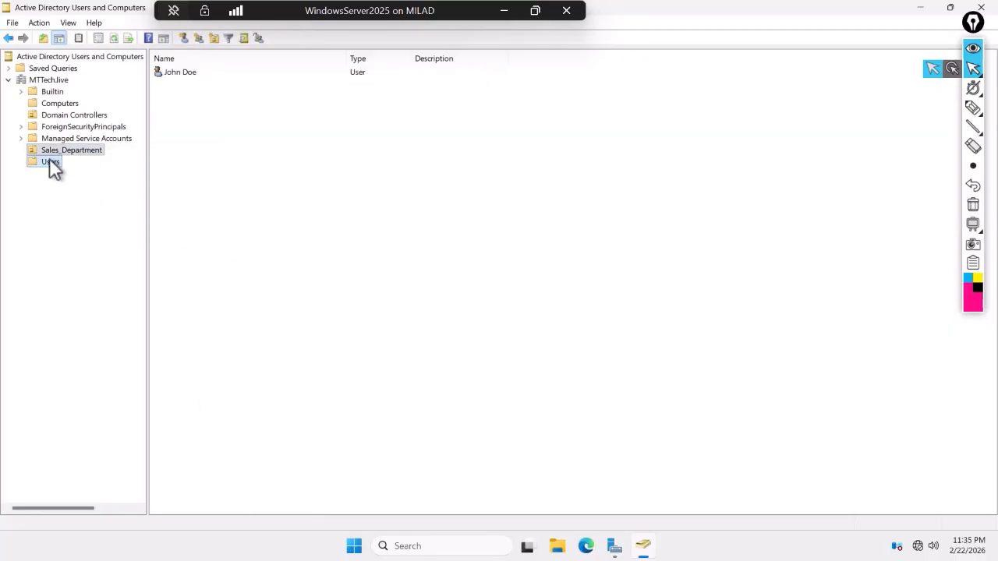
left_click(49, 162)
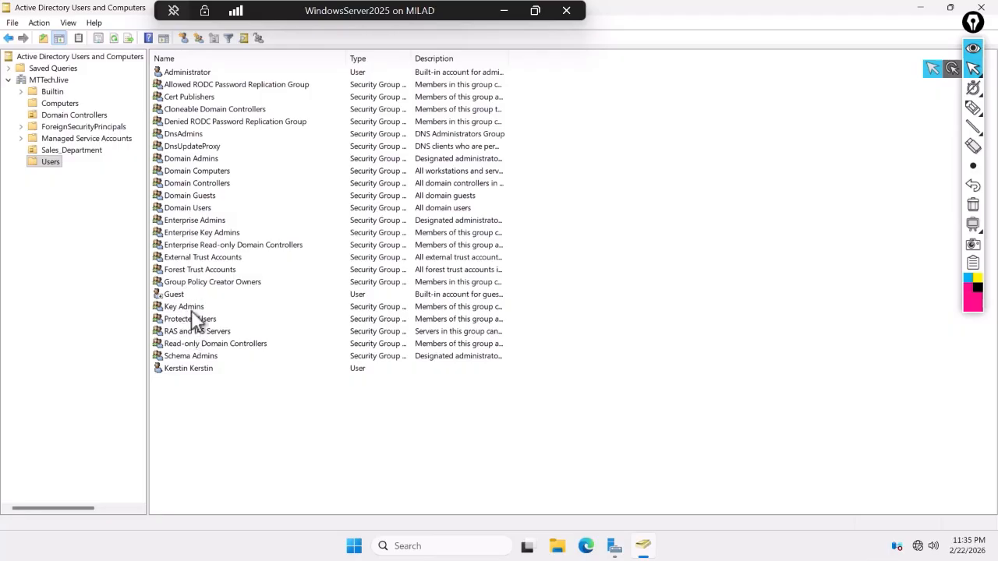
left_click(196, 248)
key("k")
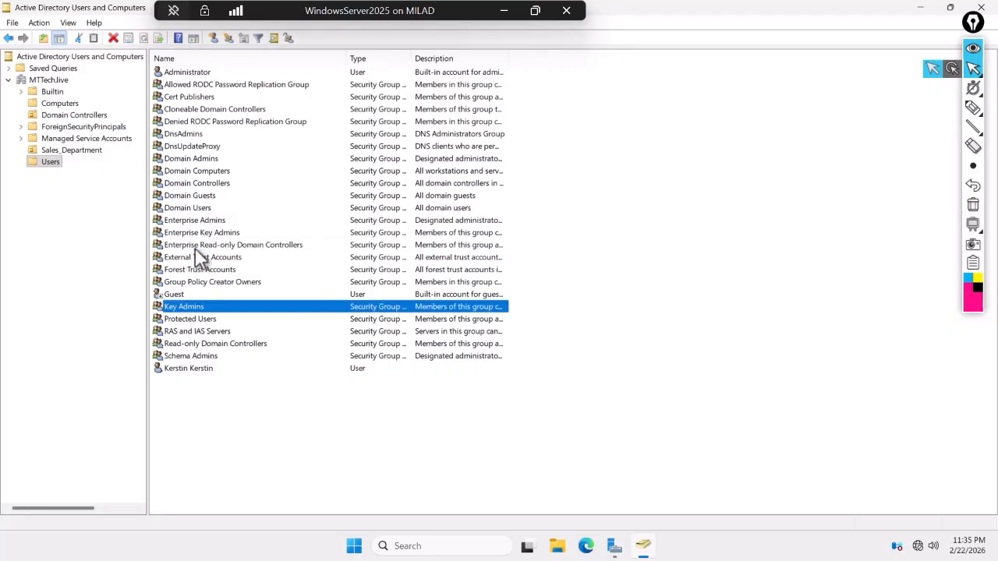
key("k")
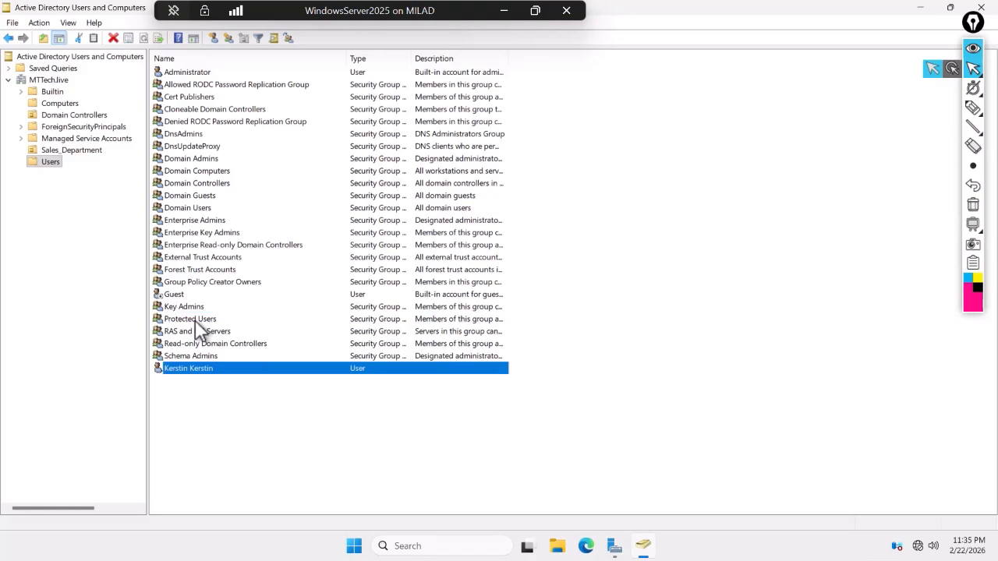
- Move the user into Sales_Department and confirm both user accounts appear there
right_click(180, 368)
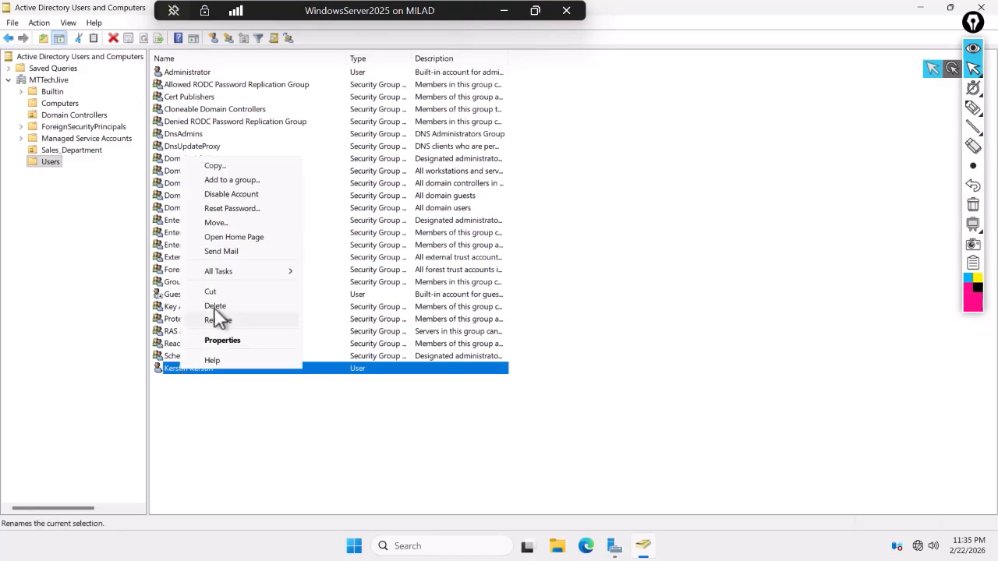
left_click(218, 223)
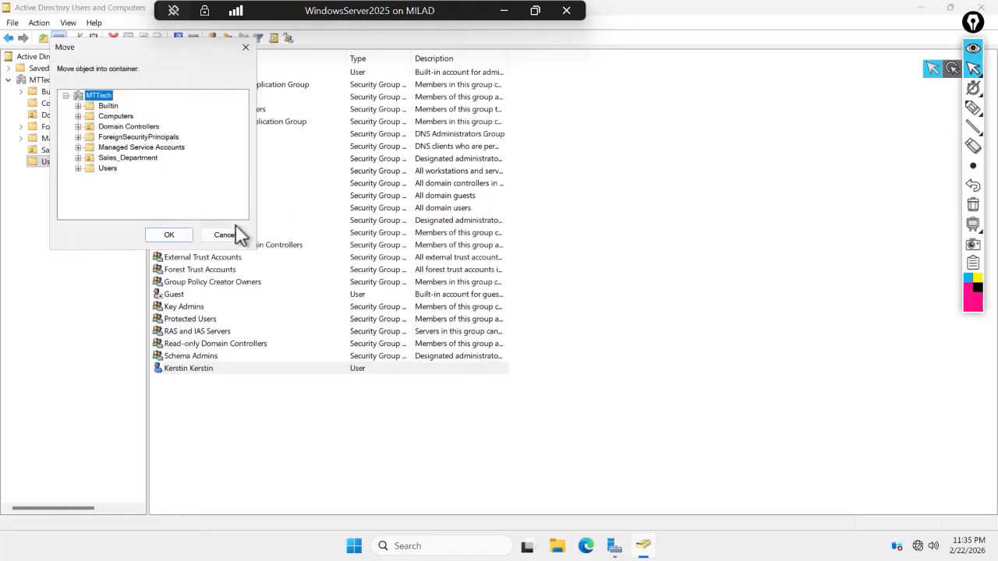
left_click(127, 158)
left_click(166, 237)
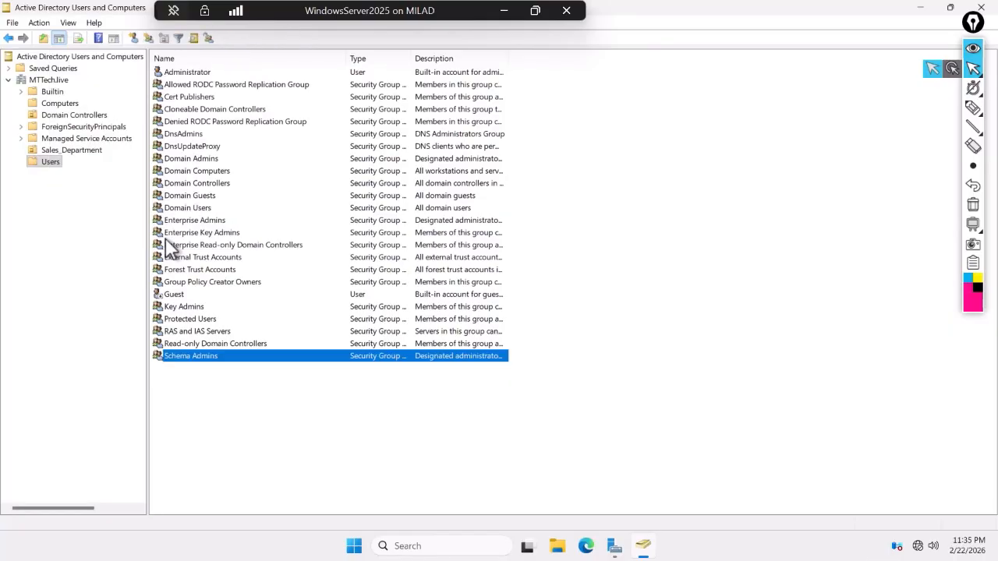
left_click(72, 152)
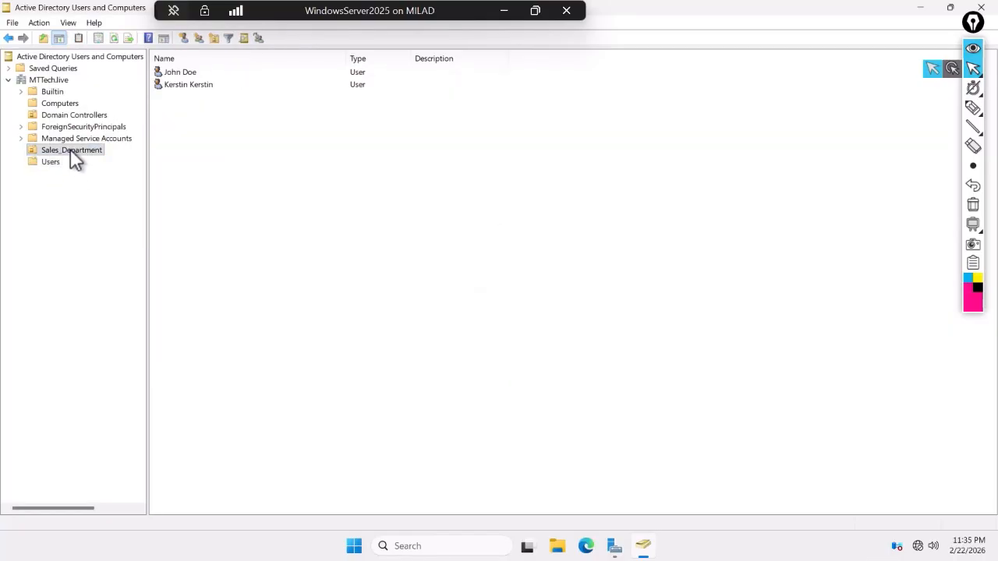
left_click_drag(219, 123, 142, 59)
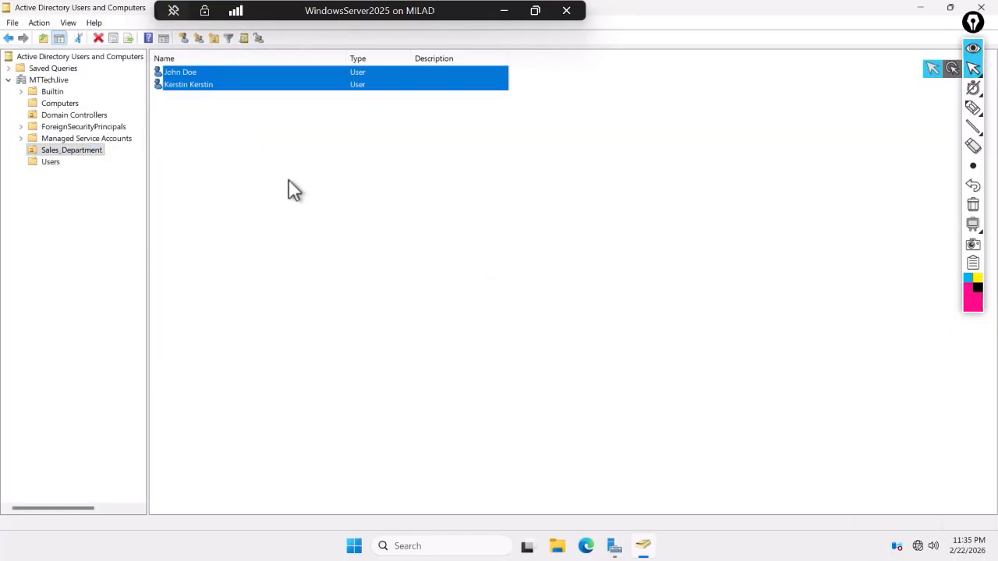
left_click(289, 189)
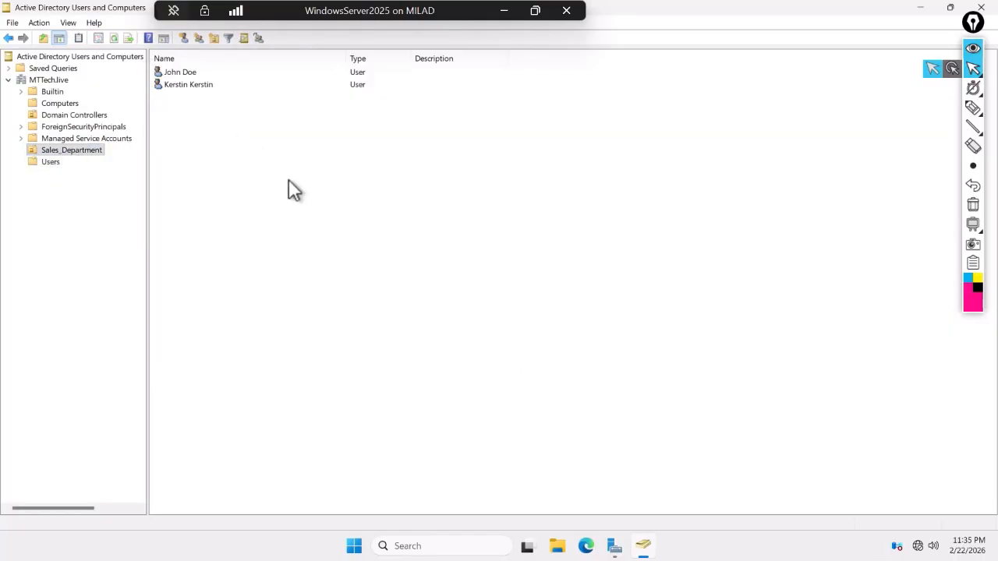
- Create an organizational unit named HR Department directly under MTTech.live
right_click(44, 81)
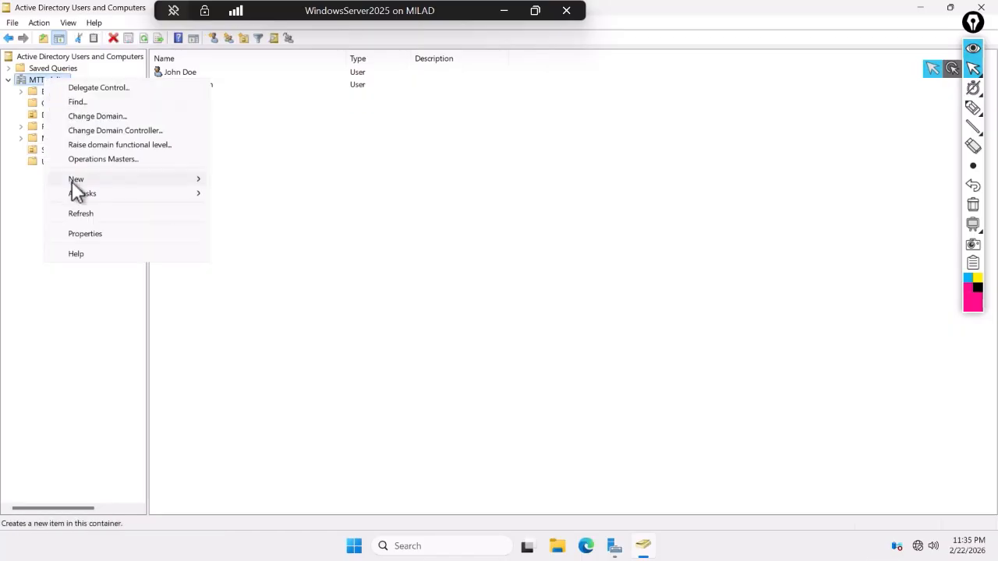
mouse_move(71, 180)
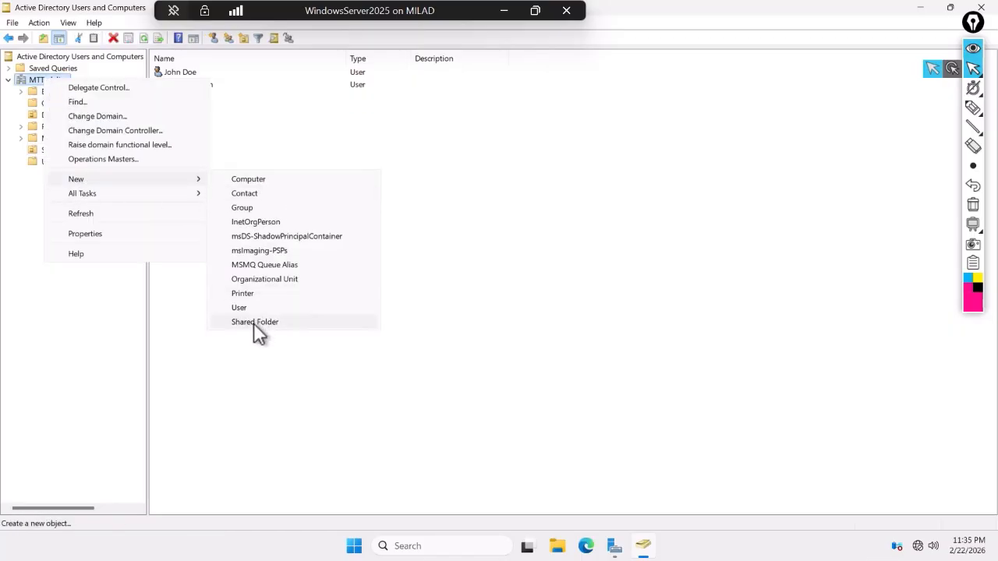
left_click(265, 279)
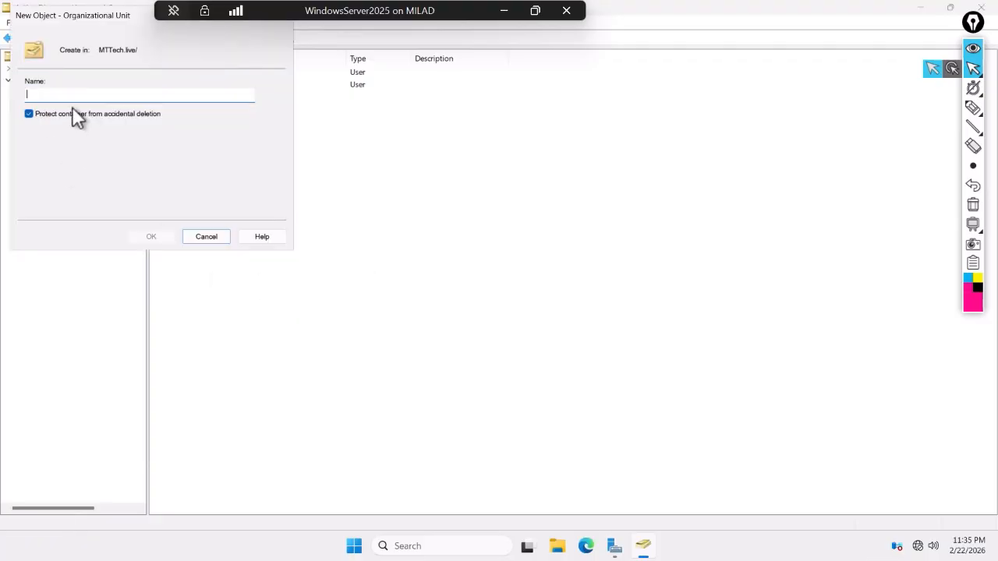
type("HR Department")
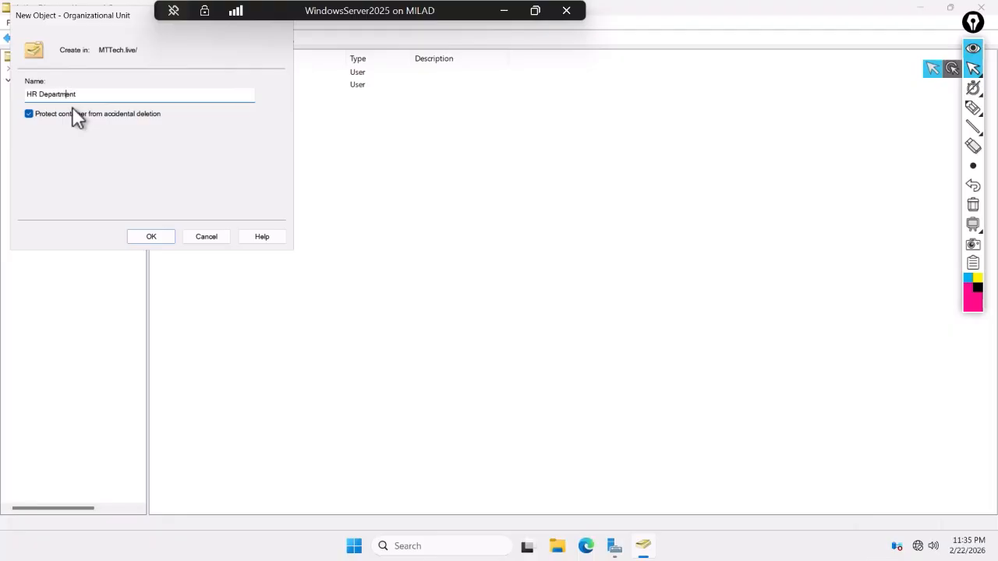
left_click(162, 236)
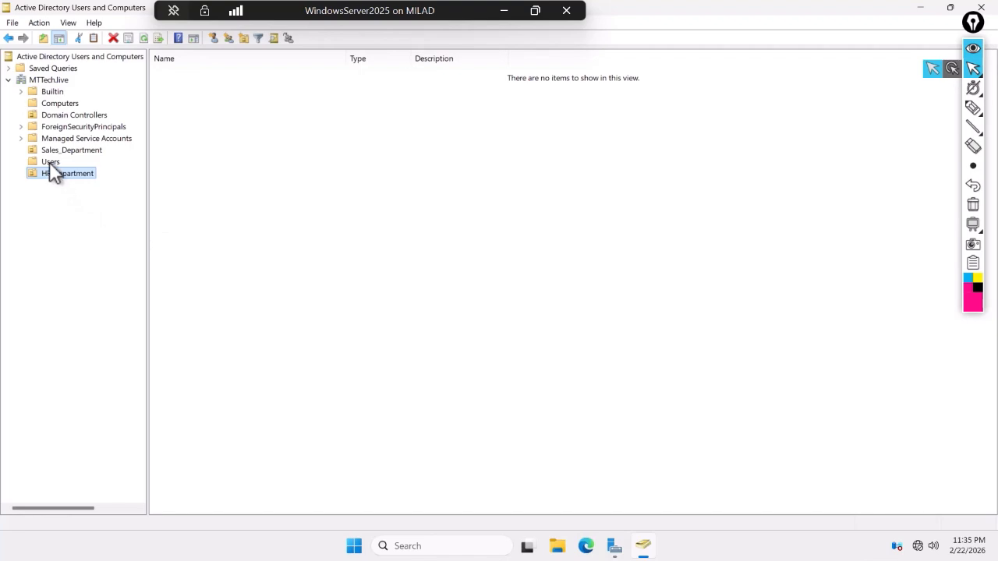
right_click(49, 162)
left_click(42, 173)
right_click(43, 175)
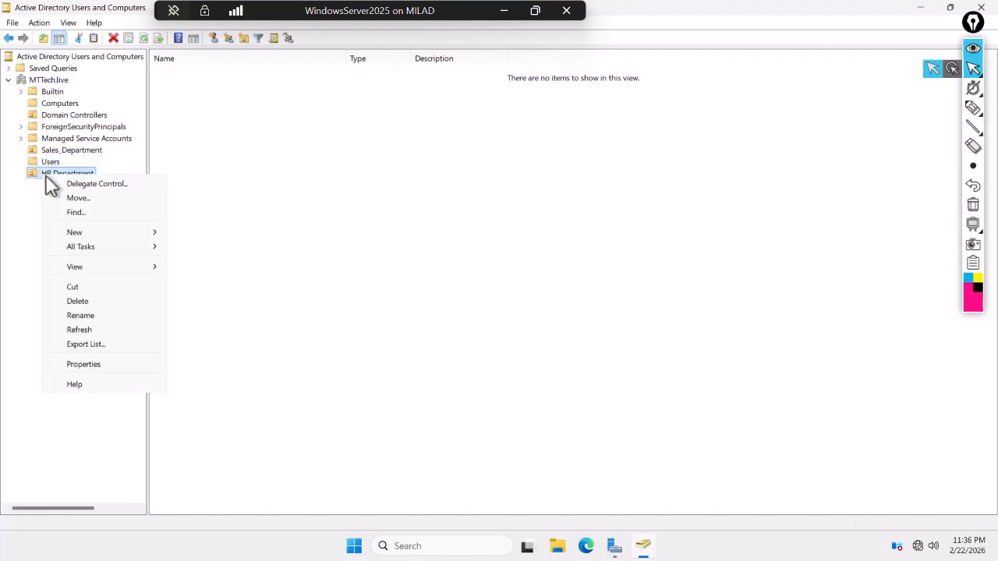
- Start a new HR Department user with first and last names and logon name 'elena'
mouse_move(96, 230)
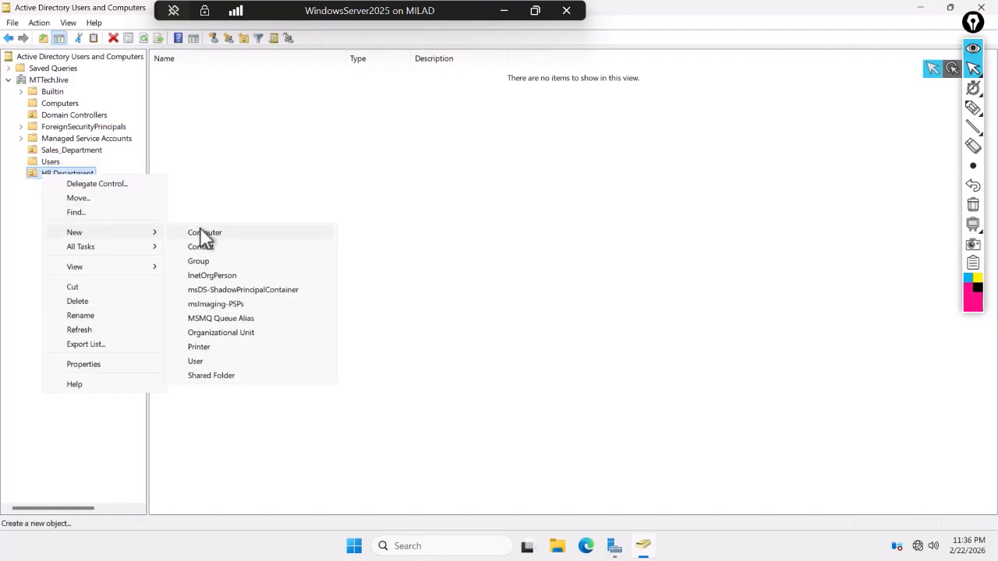
left_click(206, 359)
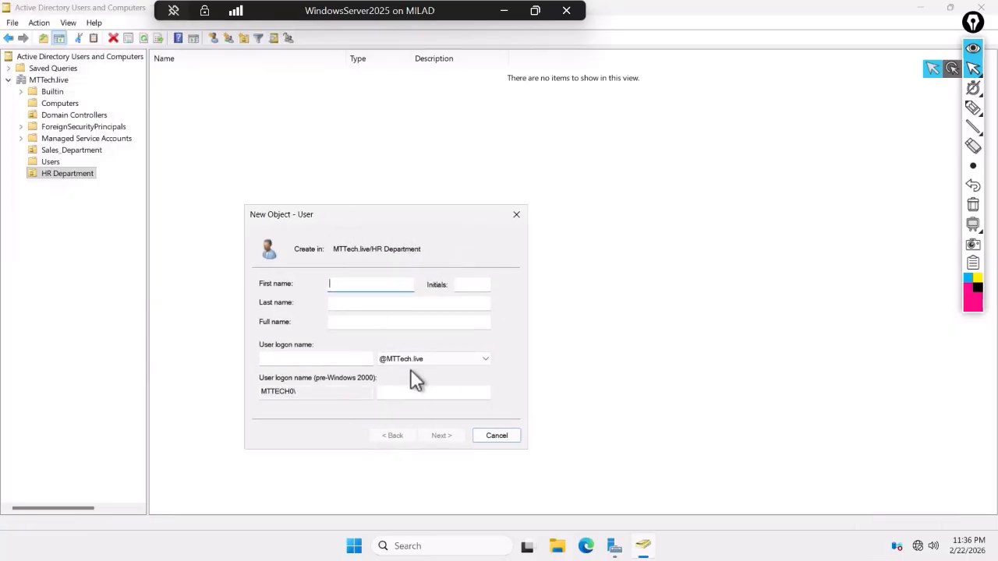
type("Elina")
key("Tab")
left_click(368, 289)
key("BackSpace")
key("BackSpace")
key("BackSpace")
type("ena")
key("Tab")
key("Tab")
type("El")
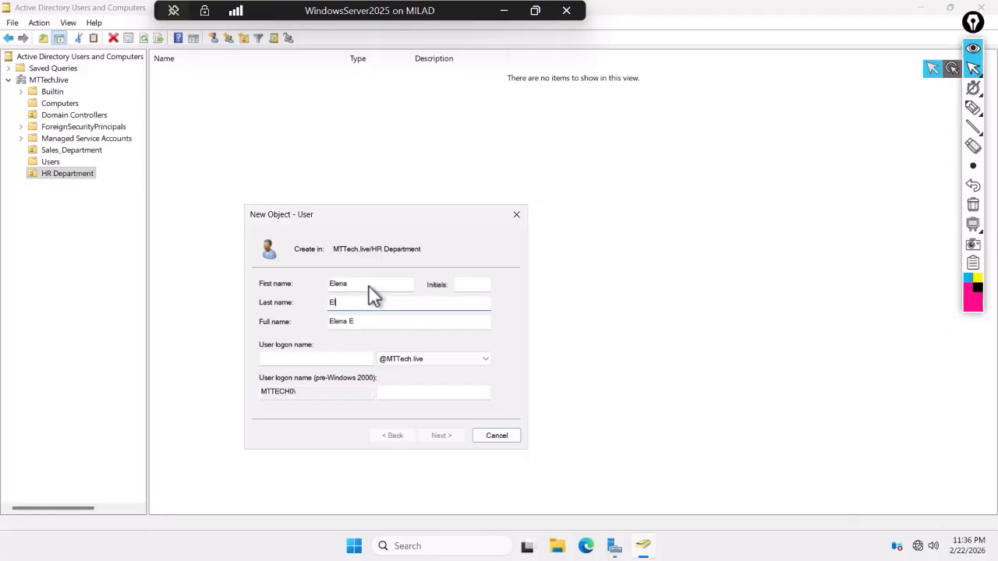
type("ed")
key("BackSpace")
type("na")
key("Tab")
key("Tab")
type("ele")
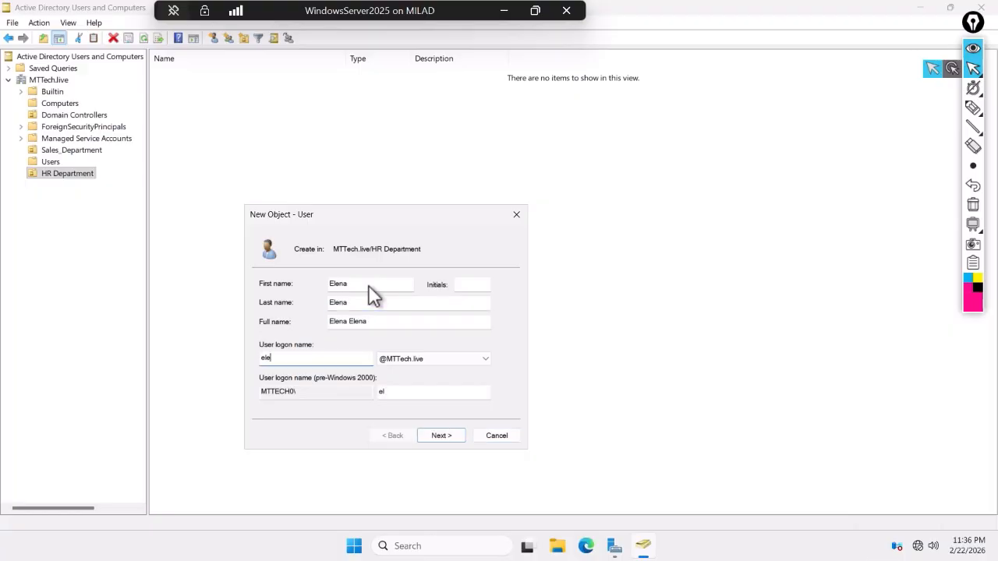
type("na")
key("Tab")
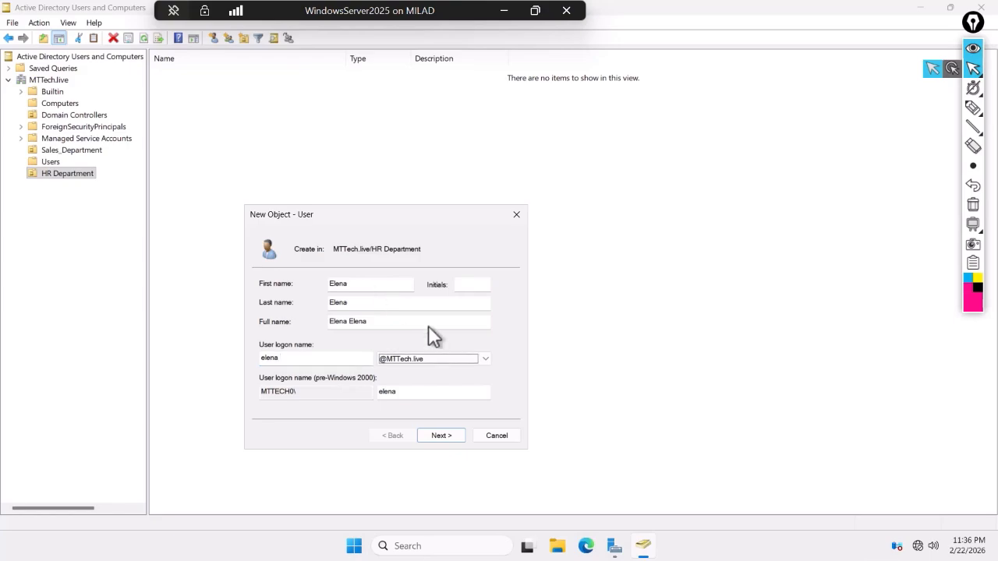
- Set a never-expiring password with no change at next logon, and finish creating the user
left_click(440, 437)
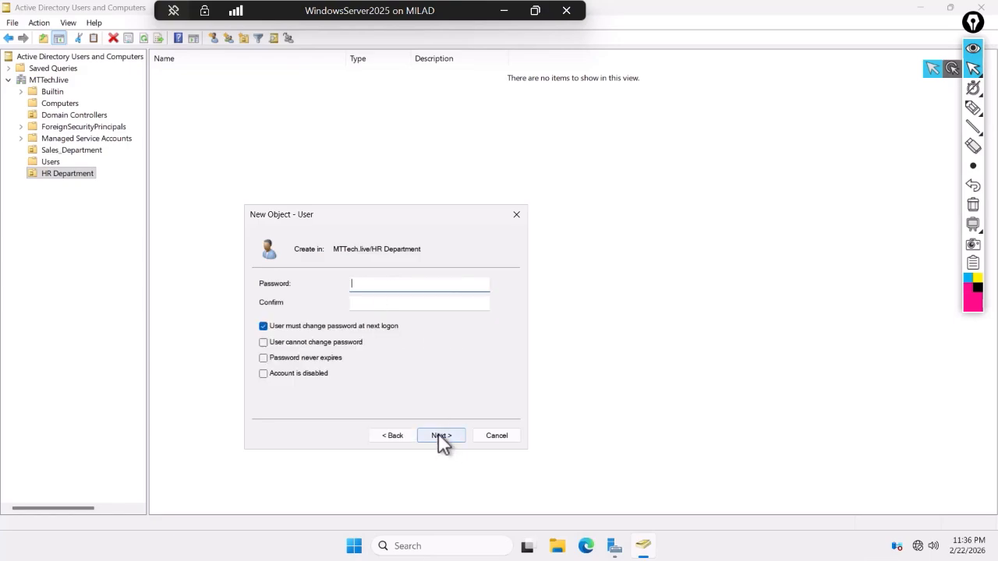
left_click(263, 327)
left_click(264, 358)
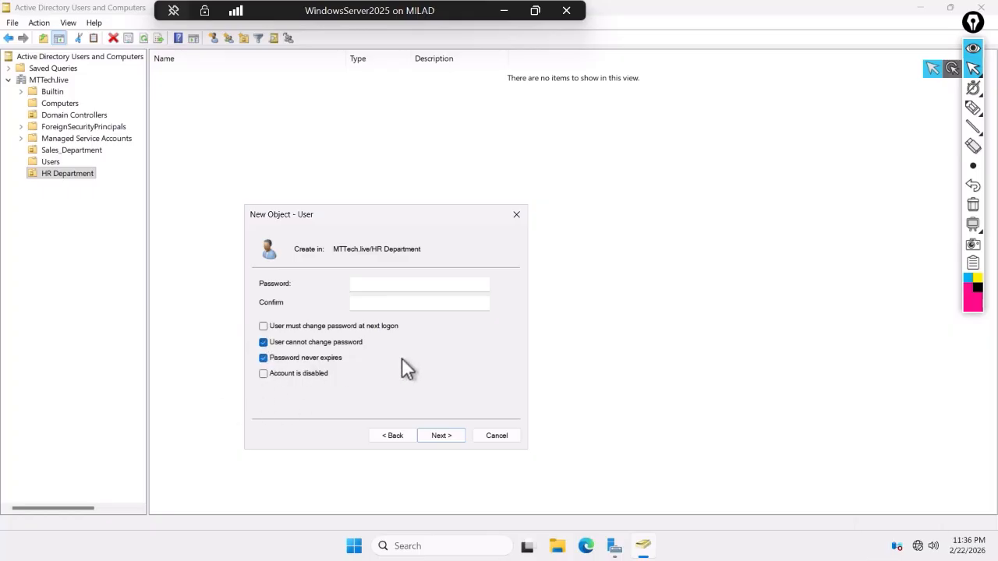
left_click(377, 284)
key("Tab")
type("•••••••••")
left_click(441, 435)
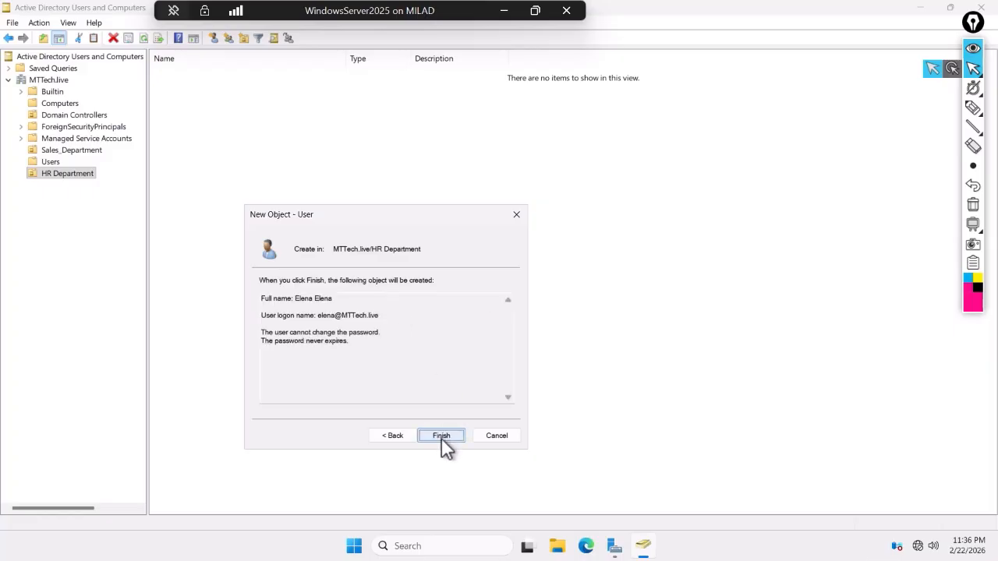
left_click(441, 435)
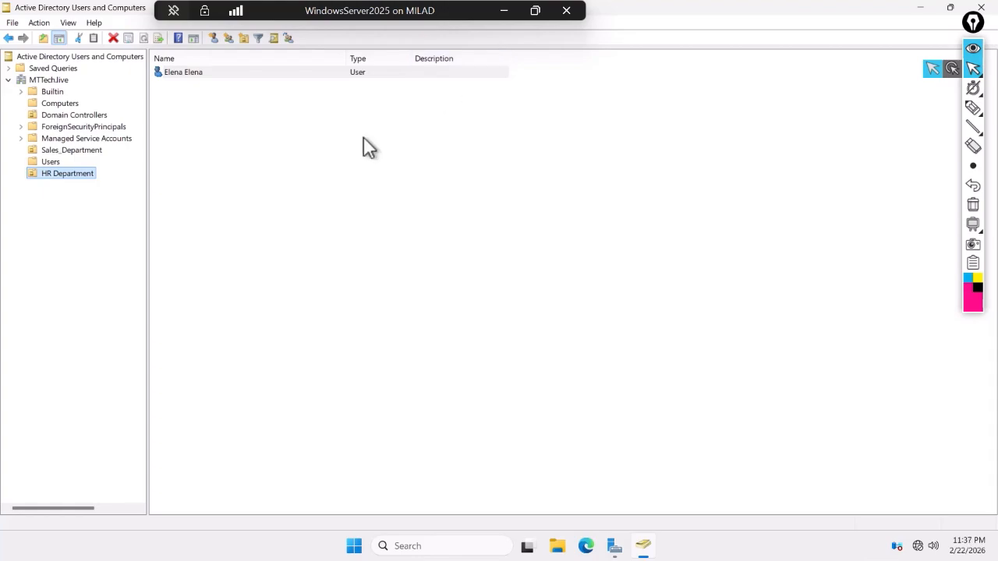
- Close ADUC and open the MTTech.live forward lookup zone in DNS Manager
left_click(981, 7)
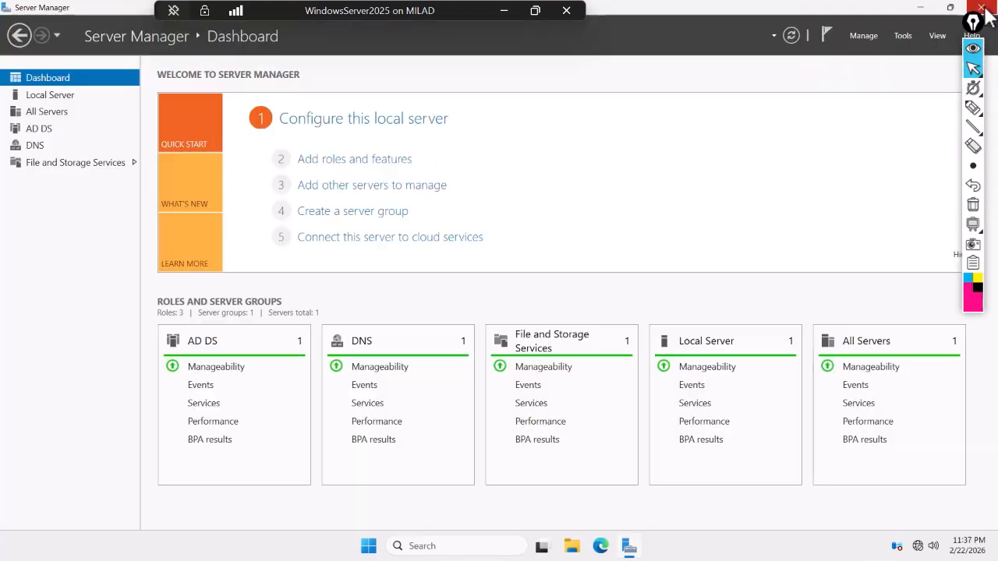
left_click(904, 37)
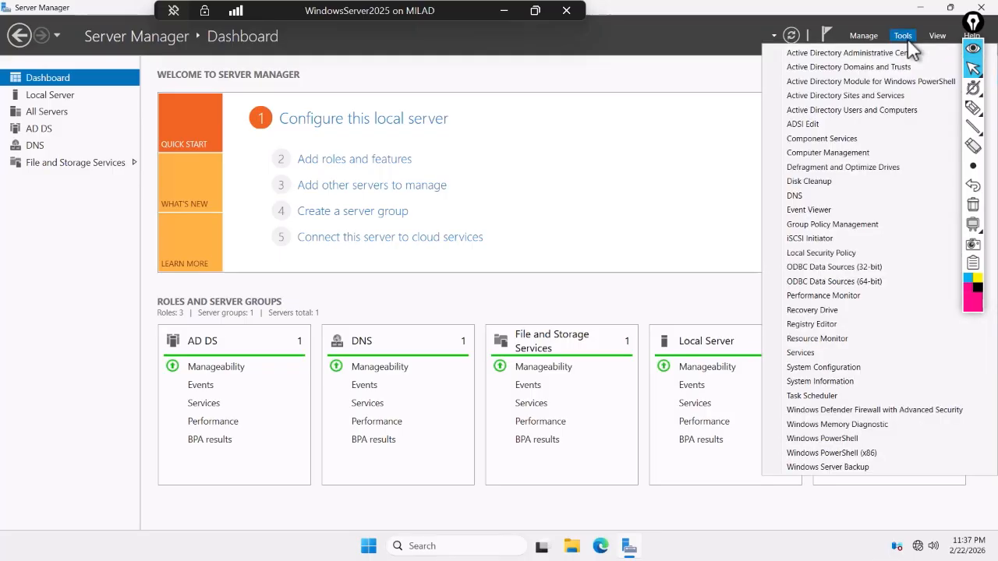
left_click(801, 196)
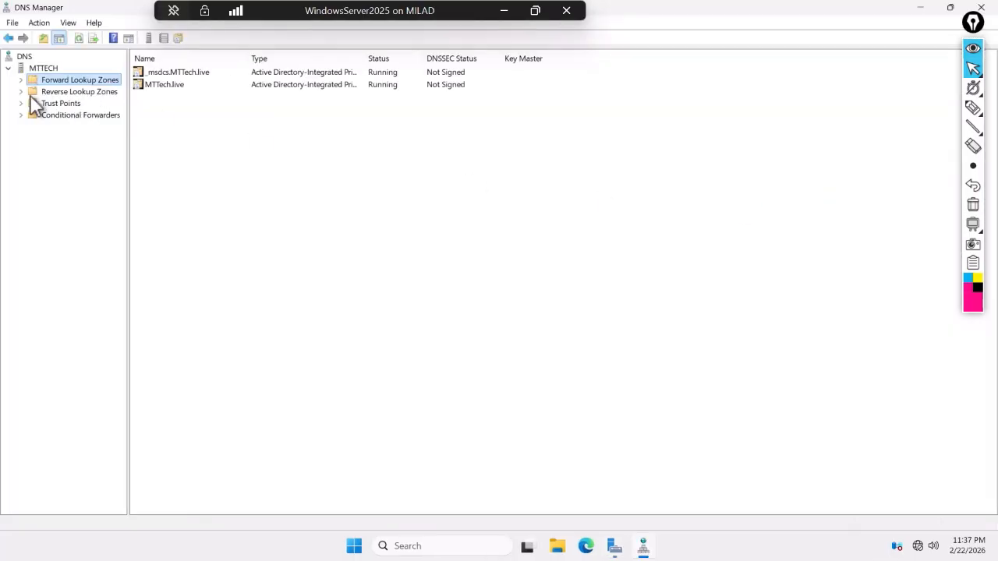
left_click(22, 80)
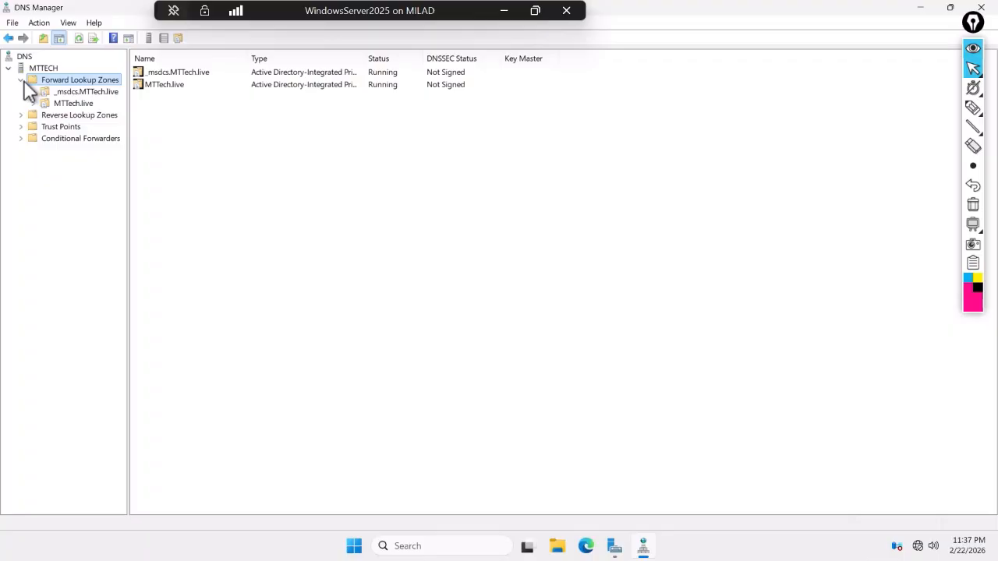
left_click(82, 104)
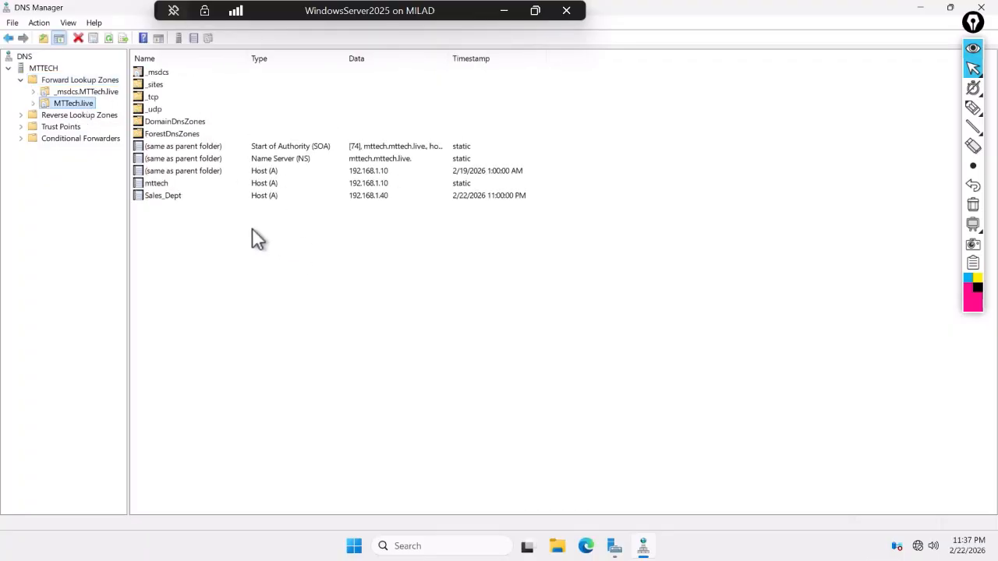
- Confirm the Sales_Dept host record points to 192.168.1.40
left_click(174, 204)
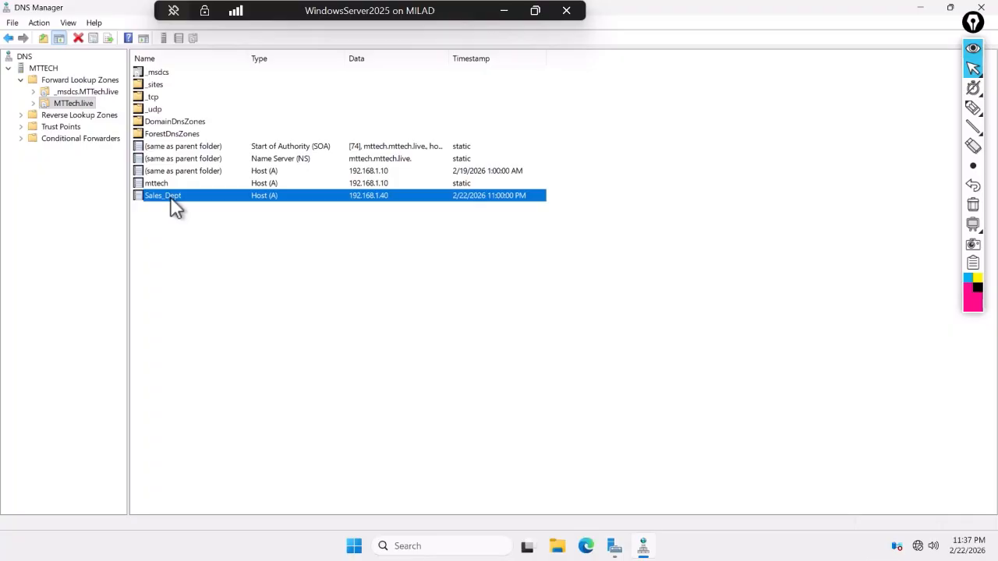
double_click(175, 204)
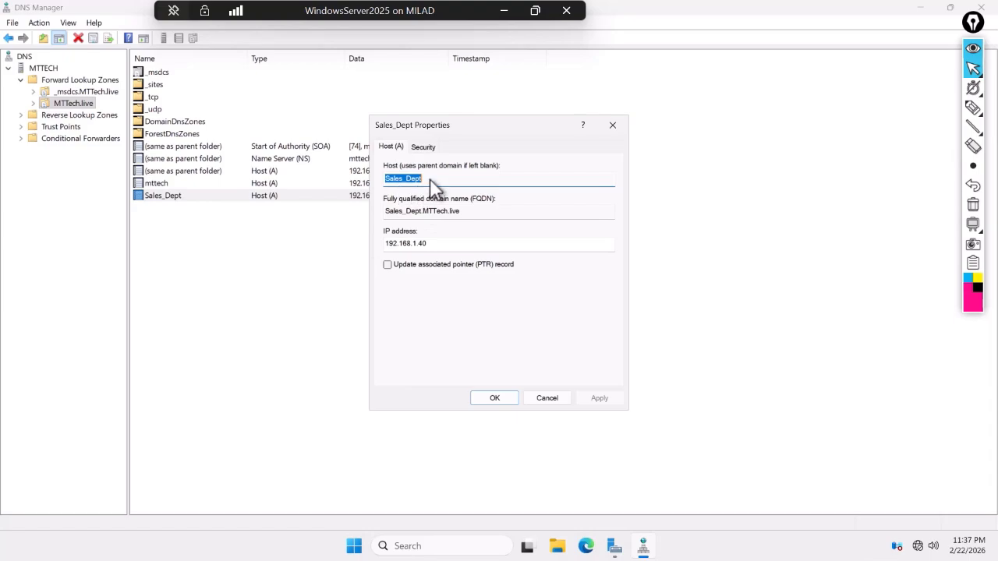
left_click_drag(430, 180, 382, 183)
left_click(429, 243)
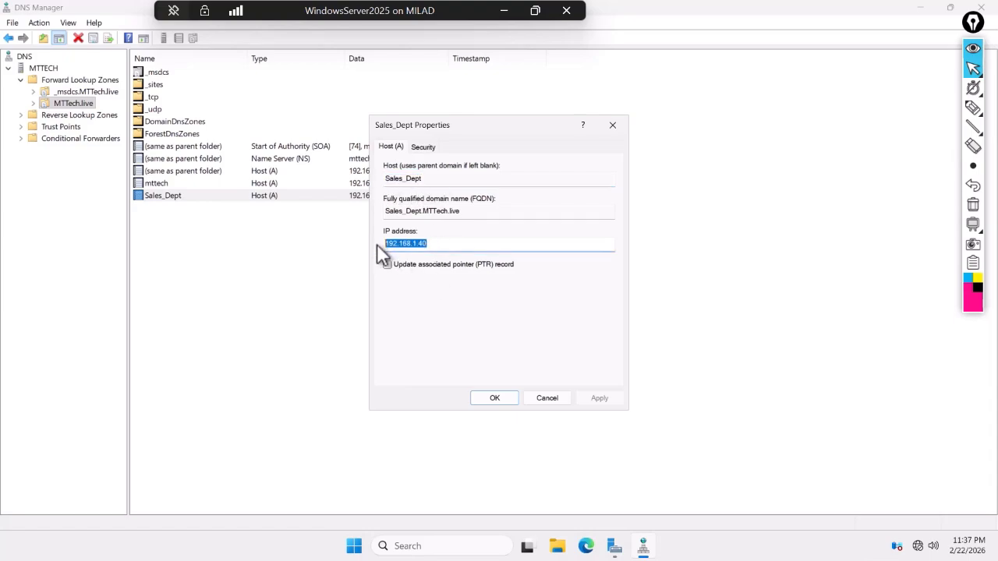
left_click(500, 398)
- From a Command Prompt, ping 192.168.1.40 (4 of 4 replies, 0% loss), then close the window
left_click(418, 548)
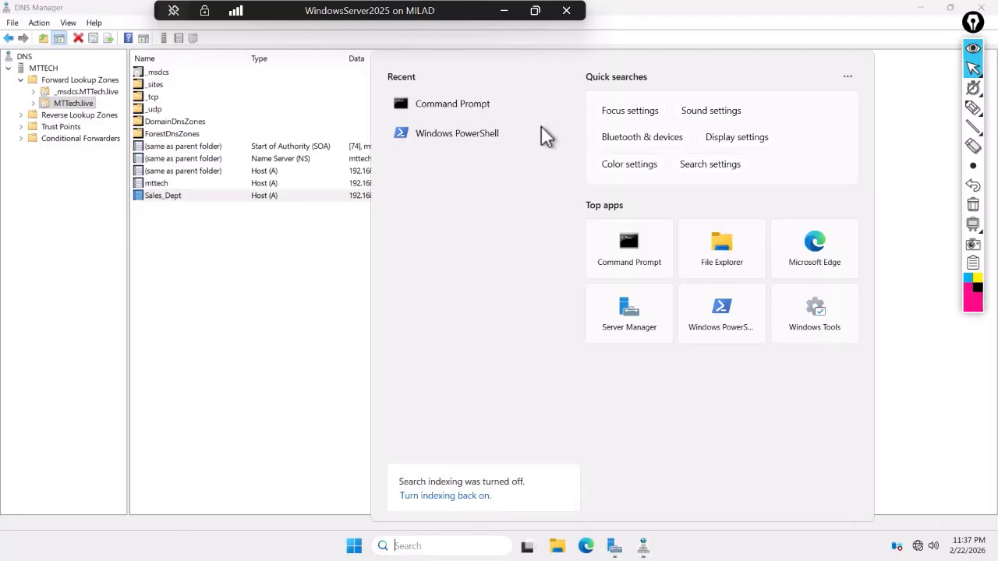
left_click(443, 103)
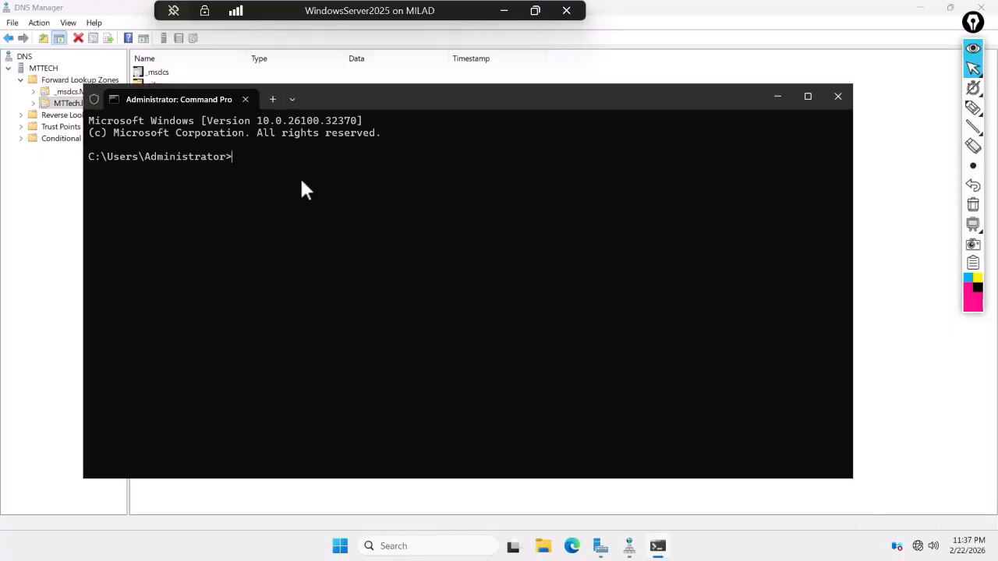
type("ping 192.168.1.40")
key("Return")
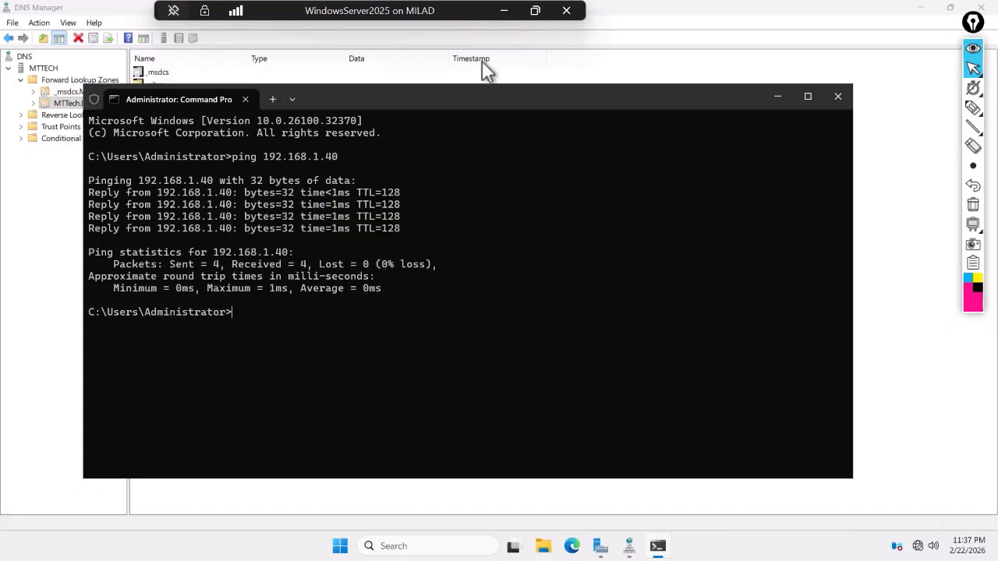
left_click(839, 99)
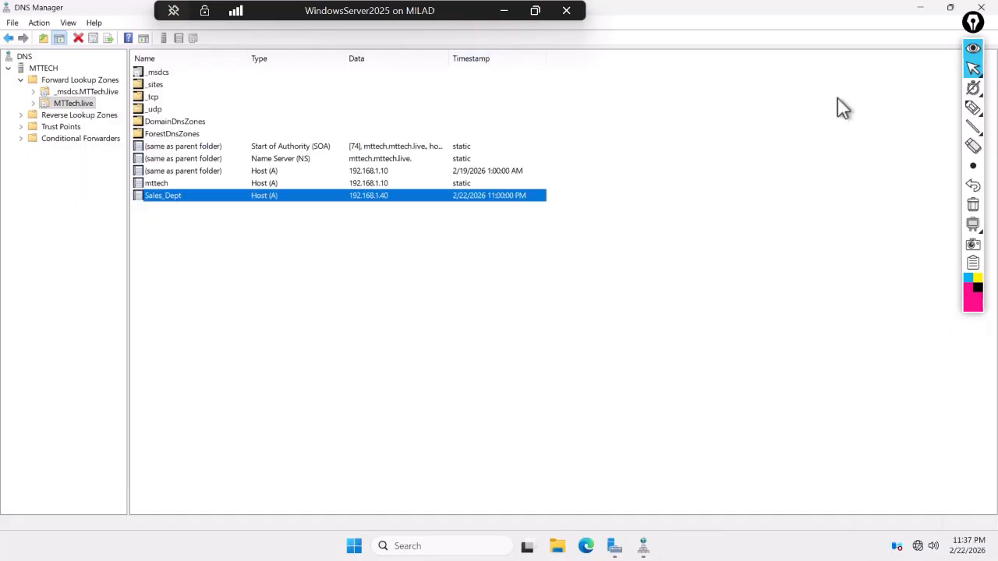
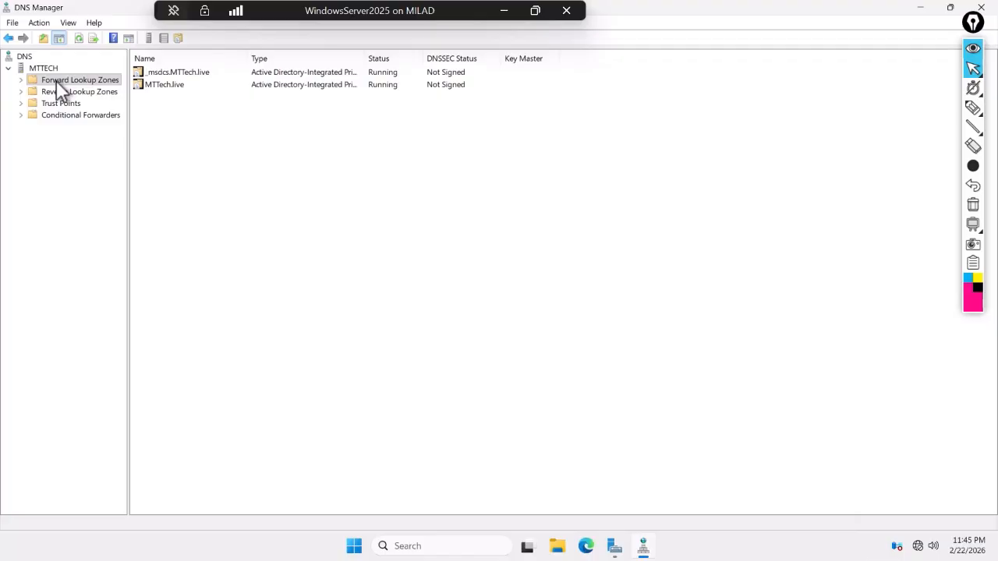
- Open the MTTech.live zone's records, select the mttech host at 192.168.1.10, and minimize the server session
left_click(57, 80)
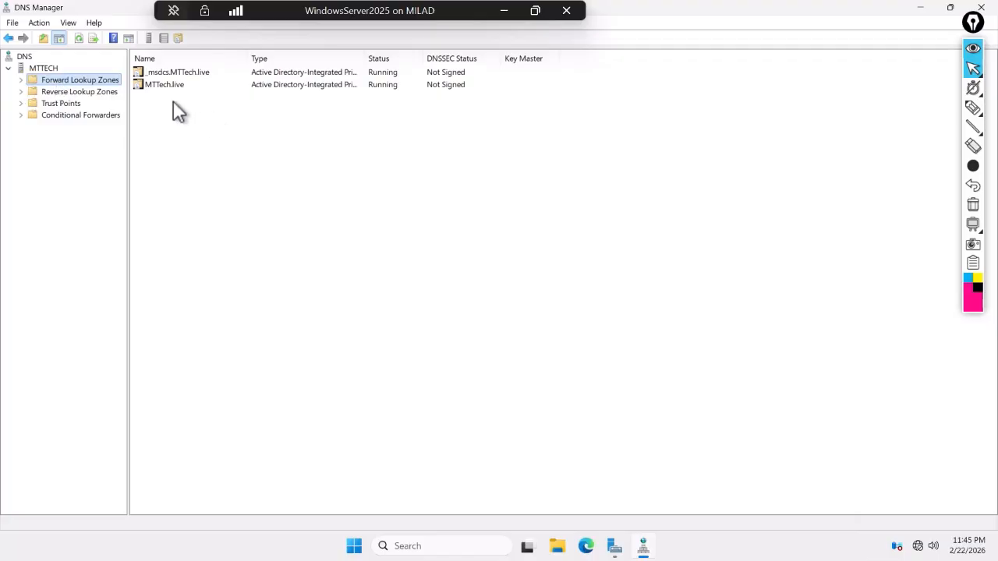
left_click(156, 85)
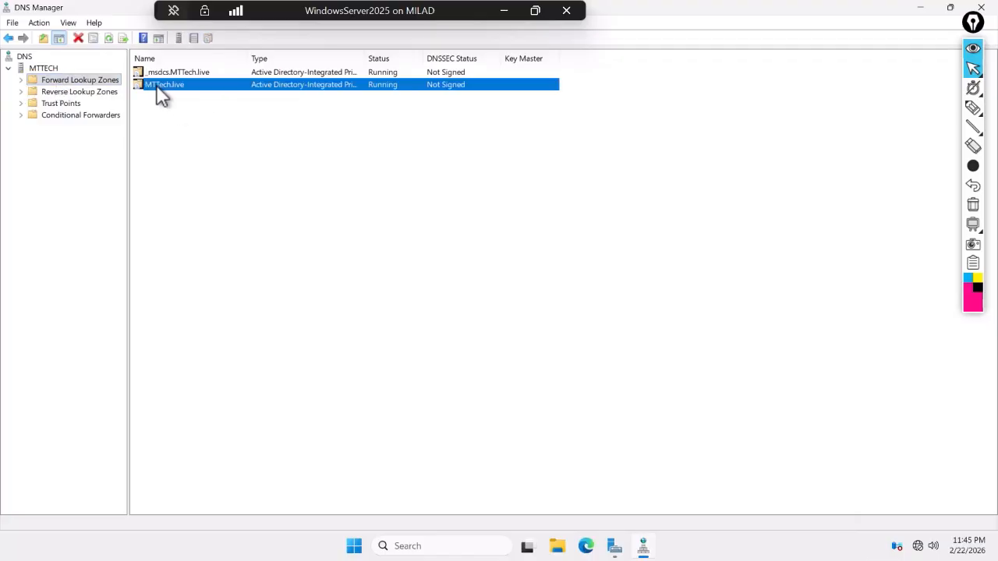
double_click(156, 84)
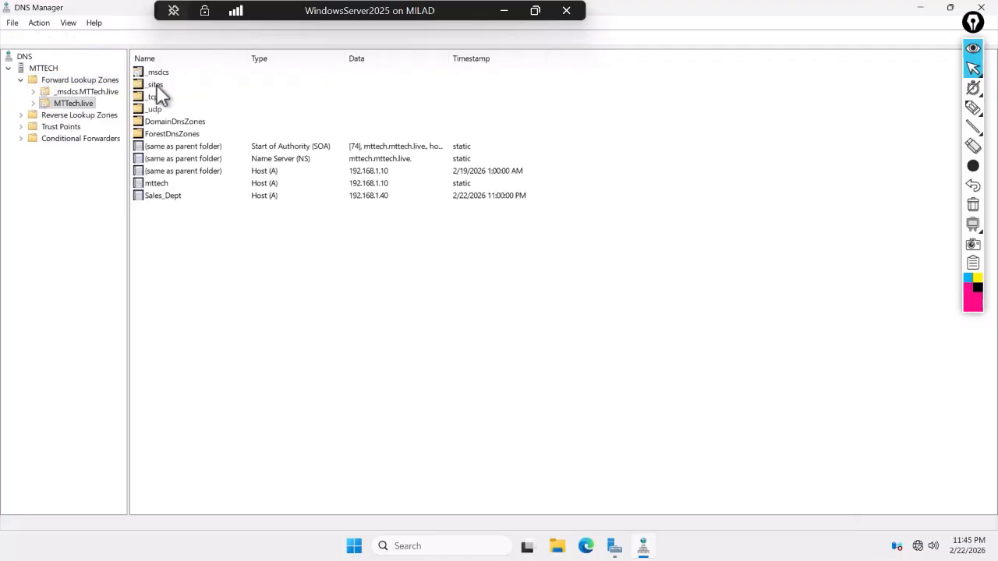
left_click(163, 186)
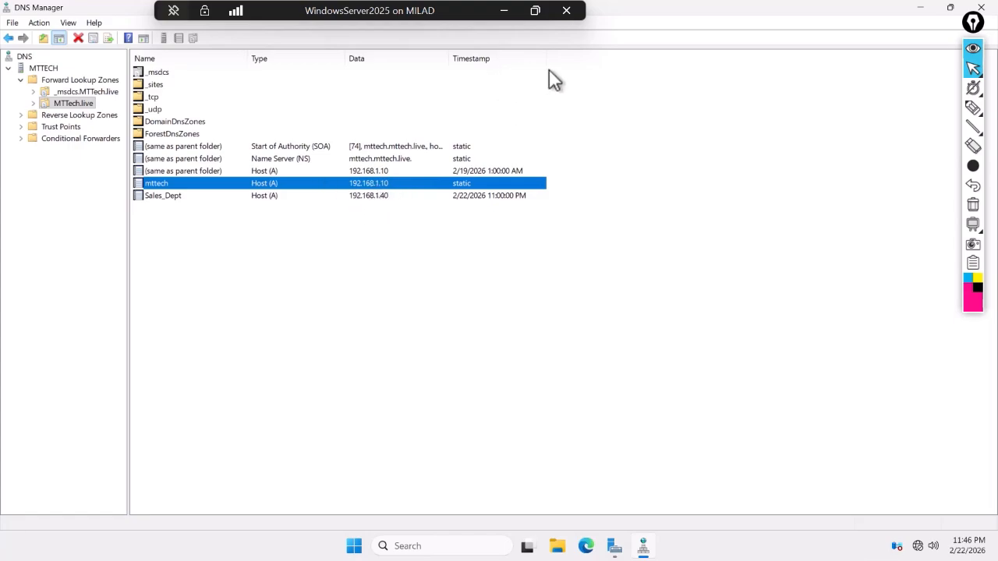
left_click(503, 11)
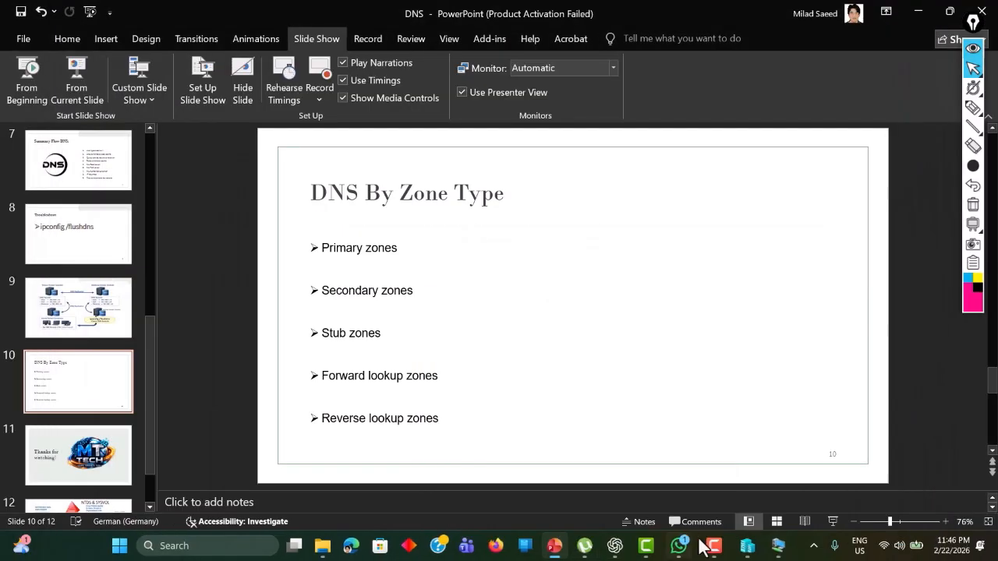
- Restore the Windows 10 VM window and get past the lock screen to sign-in
mouse_move(751, 546)
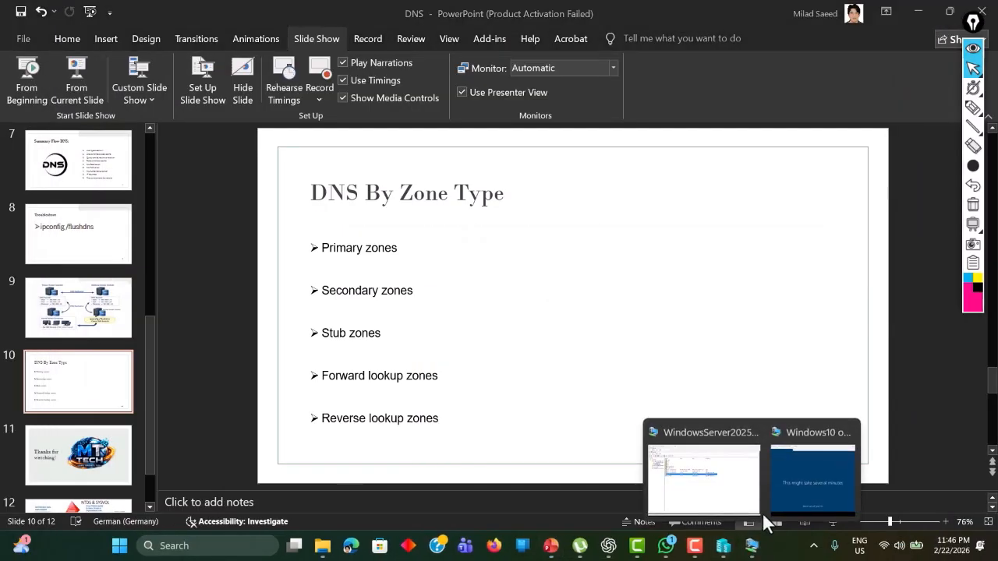
left_click(807, 471)
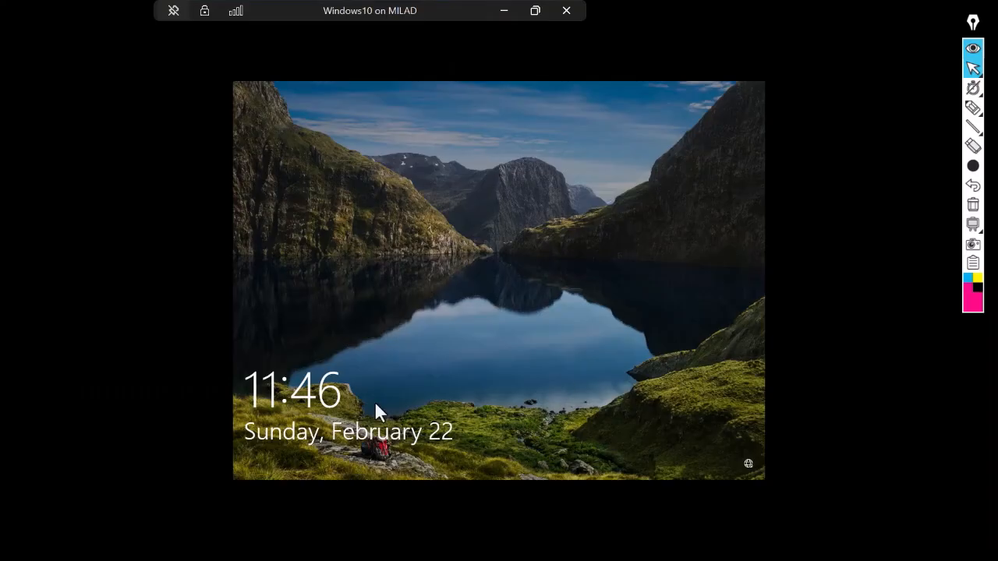
left_click(467, 233)
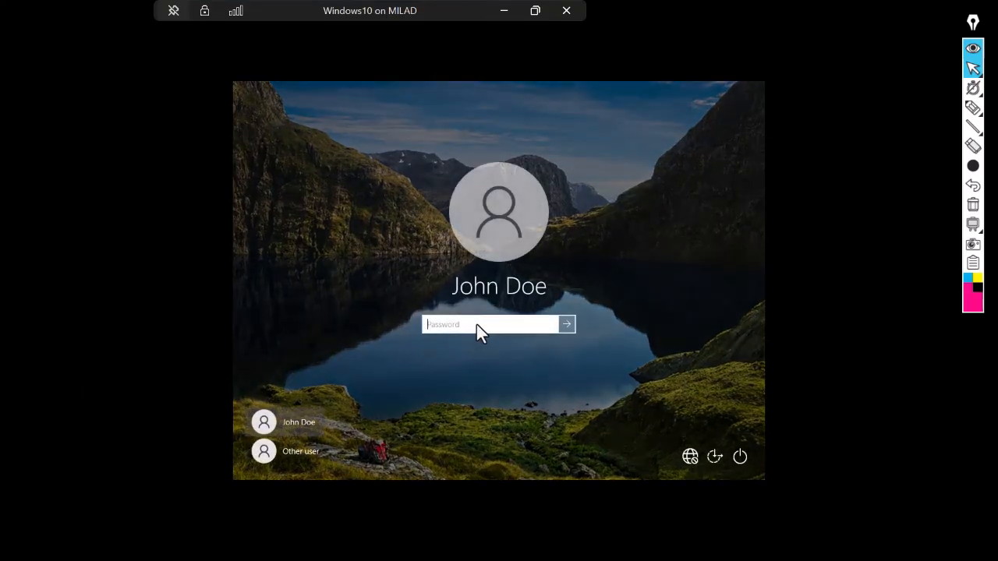
type("••••")
key("BackSpace")
key("BackSpace")
key("BackSpace")
key("BackSpace")
key("BackSpace")
- Sign in as Other user with a mttech.live domain account and its password
left_click(300, 460)
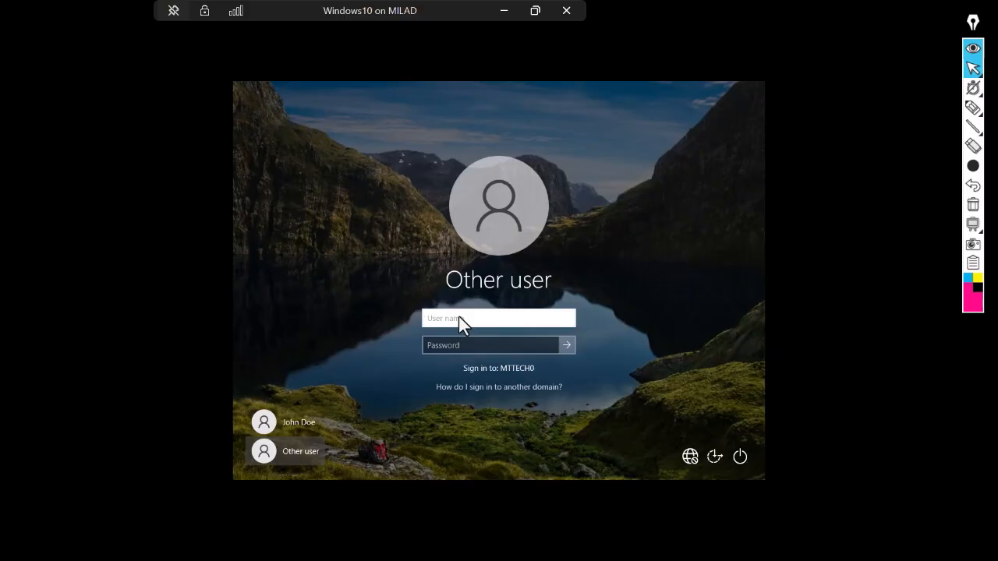
key("Tab")
type("P")
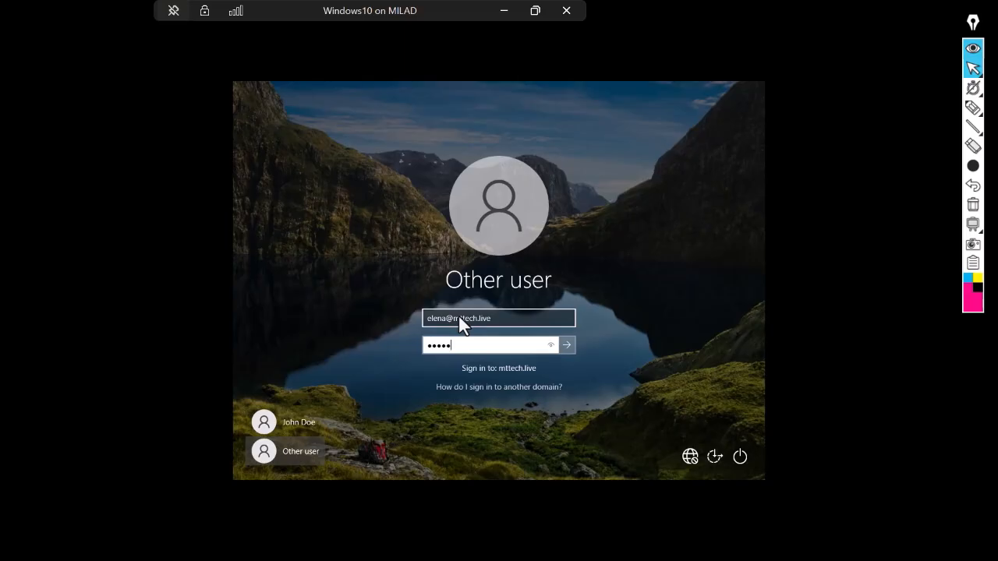
key("Return")
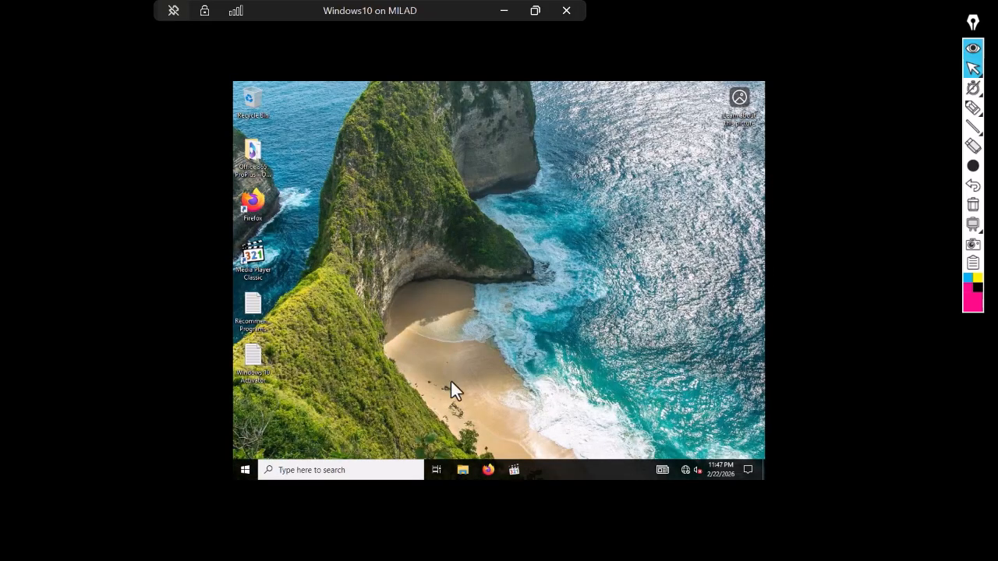
- Search for cmd and launch Command Prompt in the Windows 10 VM
left_click(301, 472)
left_click(245, 470)
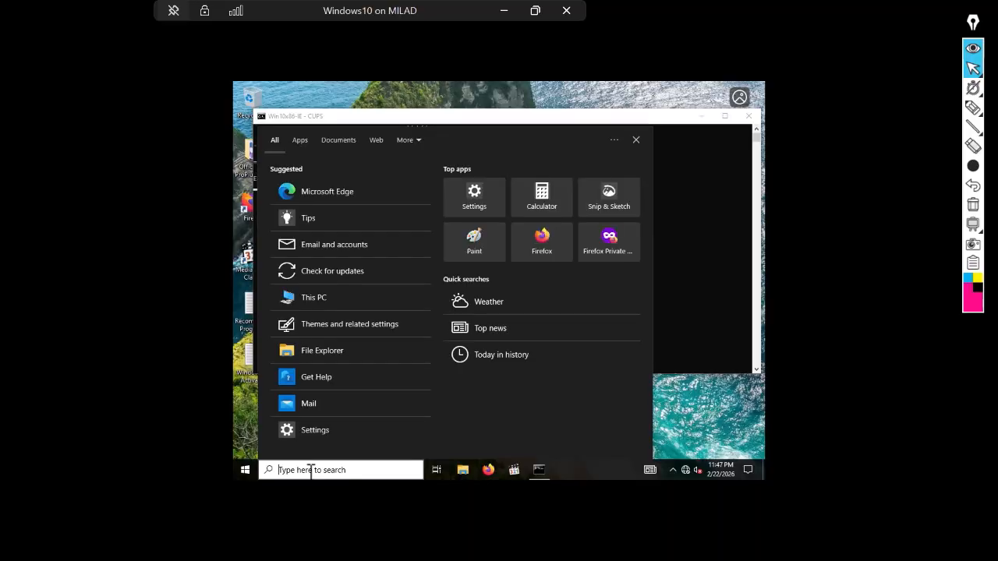
type("cmd")
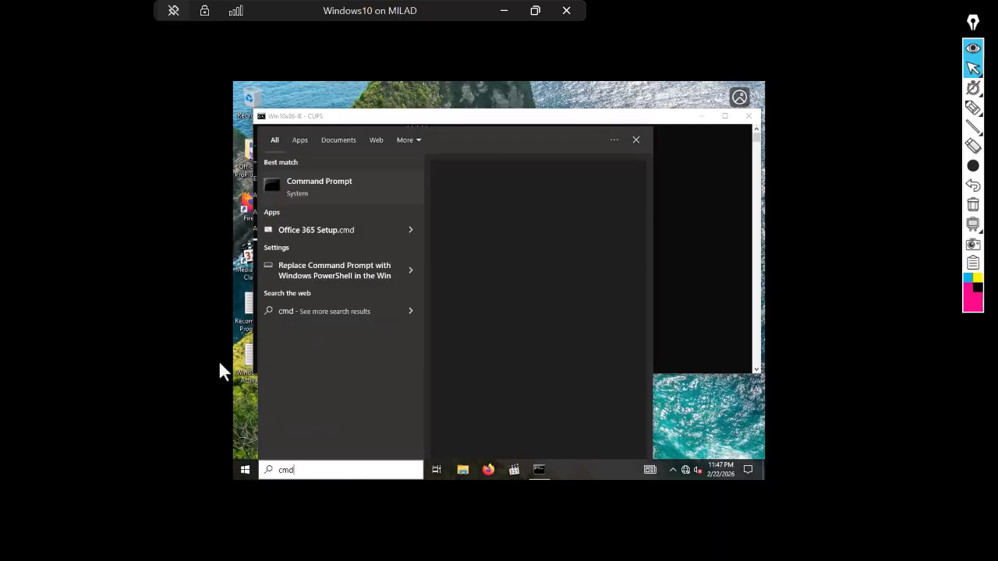
left_click(321, 183)
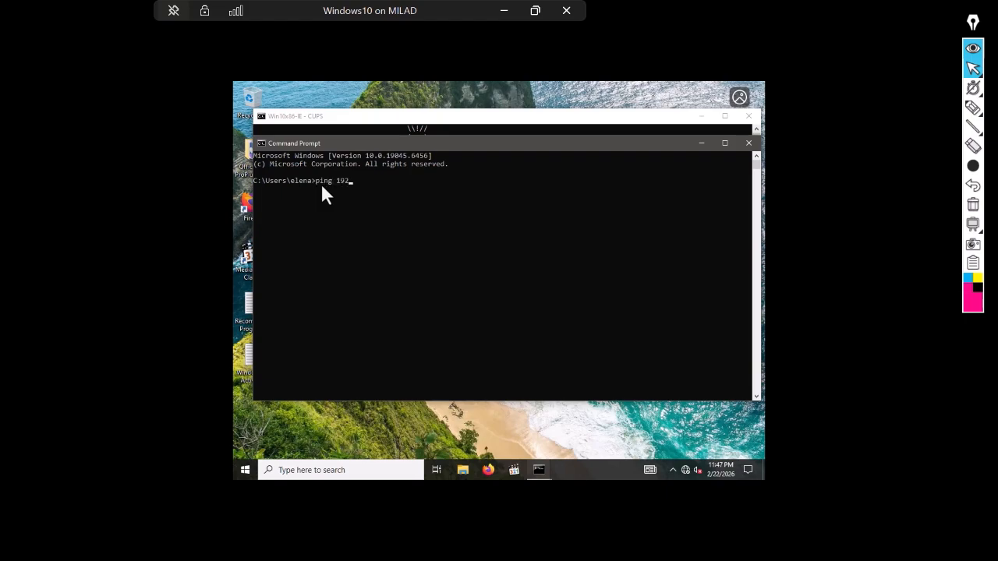
- Ping 192.168.1.10 and then mttech.live, both getting replies
type("ping 192.168.1.10")
key("Return")
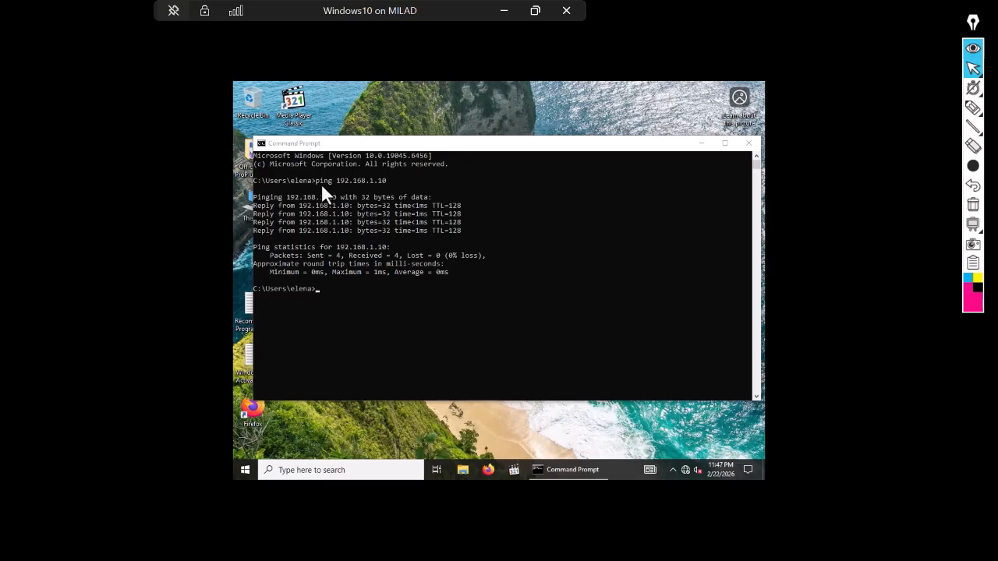
left_click(325, 293)
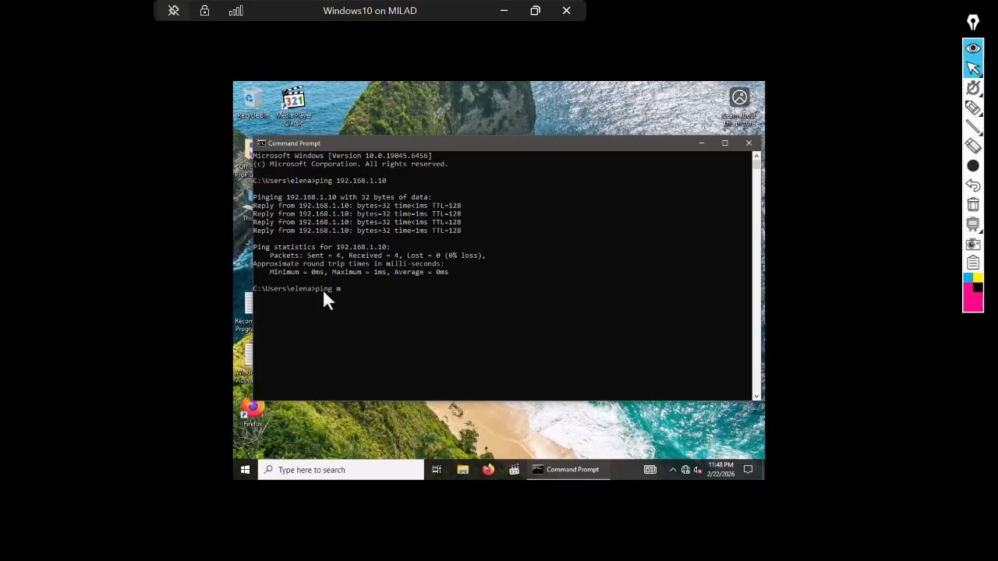
type("ping mttech.live")
key("Return")
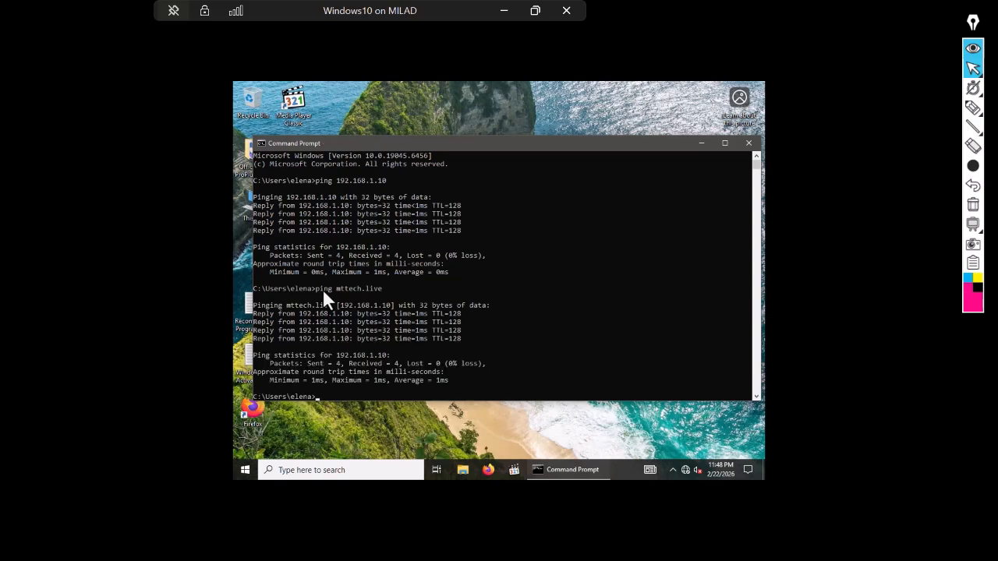
- Run nslookup 192.168.1.10, highlight the 'Server: UnKnown' timeout line, then leave the VM
type("nslookup 192.168.1.10")
key("Return")
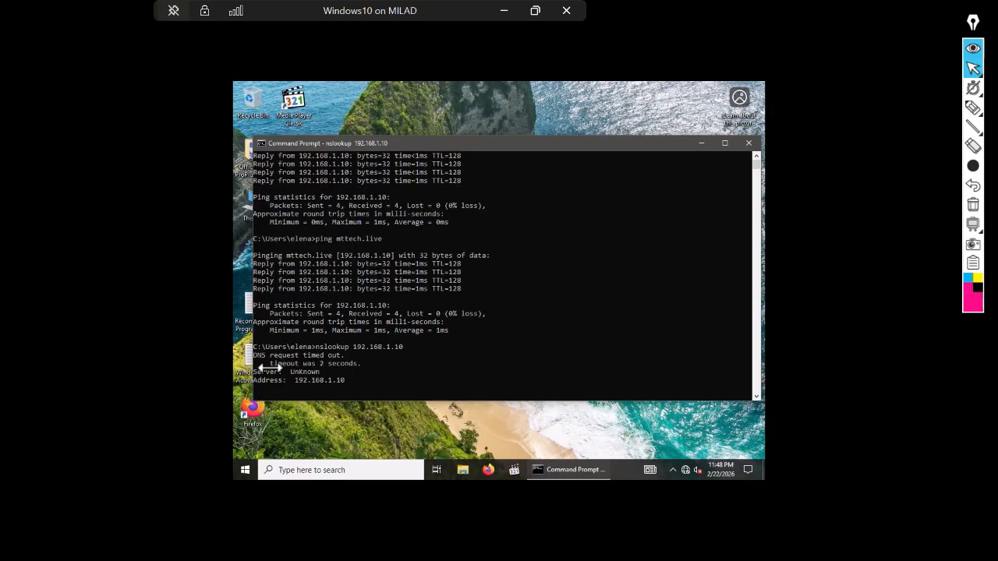
left_click(318, 338)
mouse_move(315, 338)
left_mouse_down()
mouse_move(254, 338)
mouse_move(319, 338)
left_mouse_up()
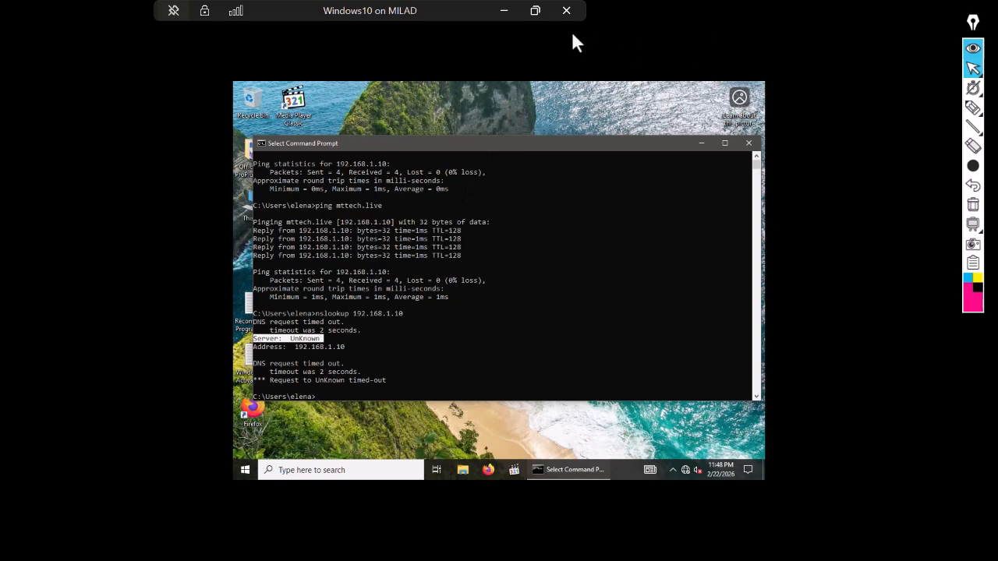
left_click(504, 9)
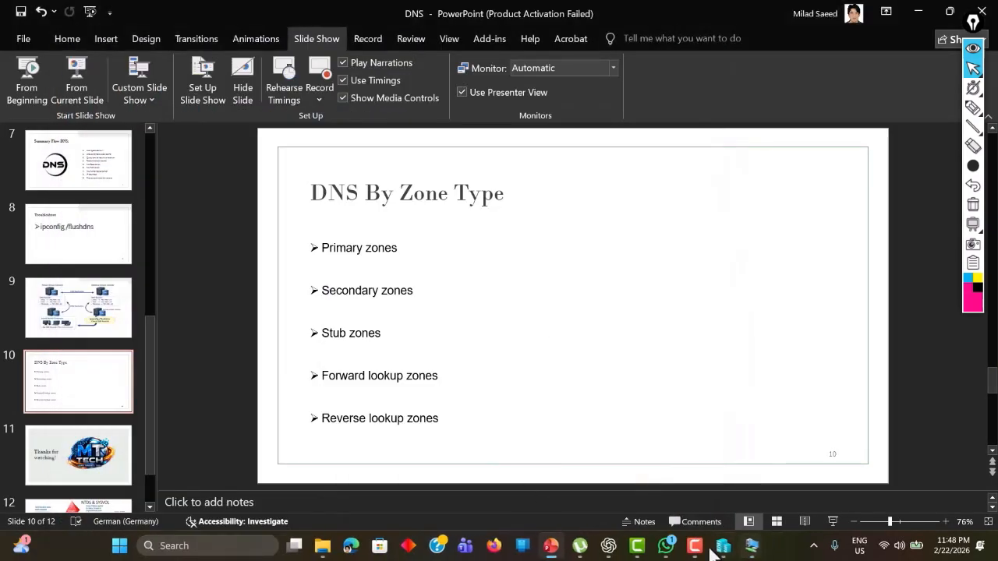
- On the server, start the New Zone Wizard under Reverse Lookup Zones
mouse_move(753, 550)
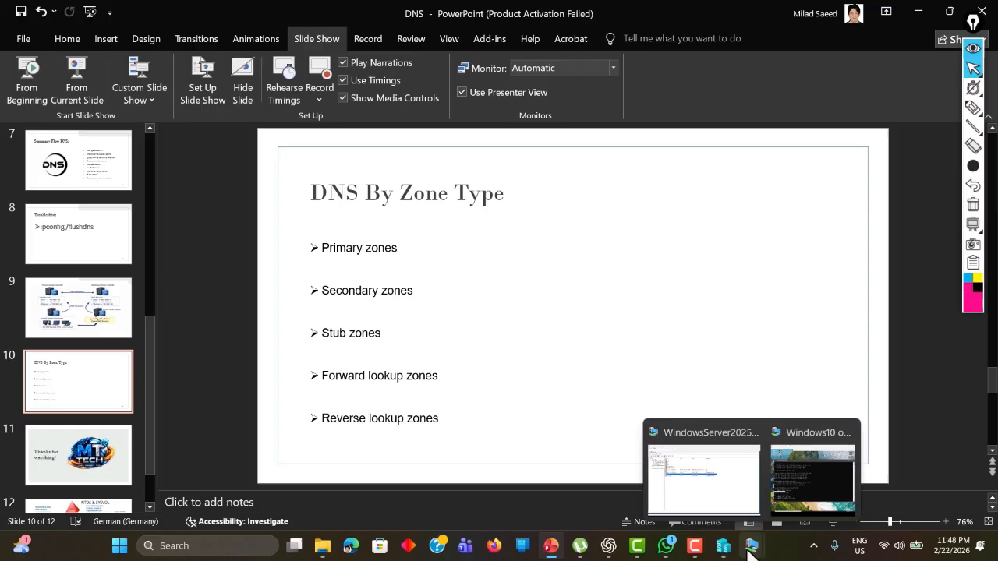
left_click(715, 483)
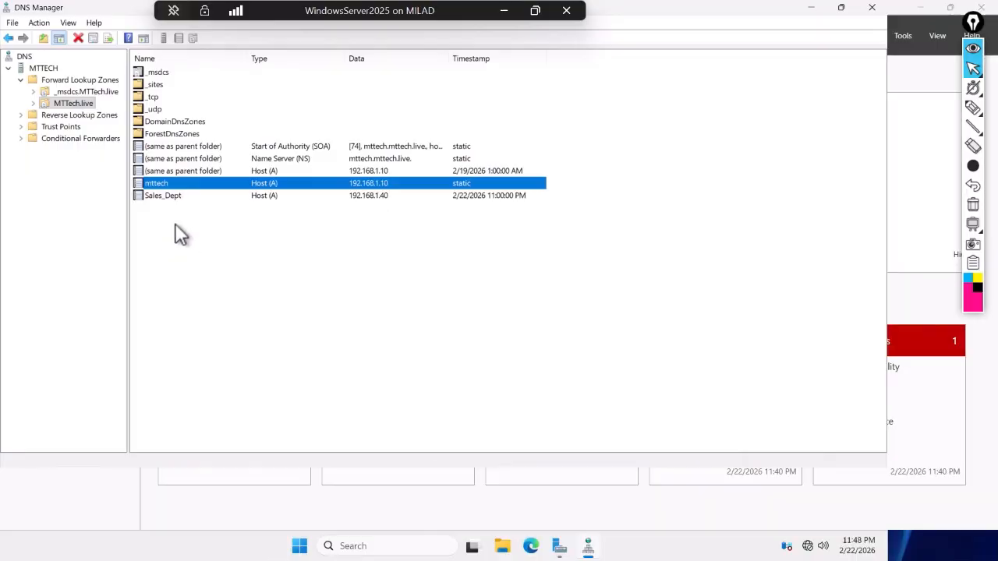
left_click(49, 114)
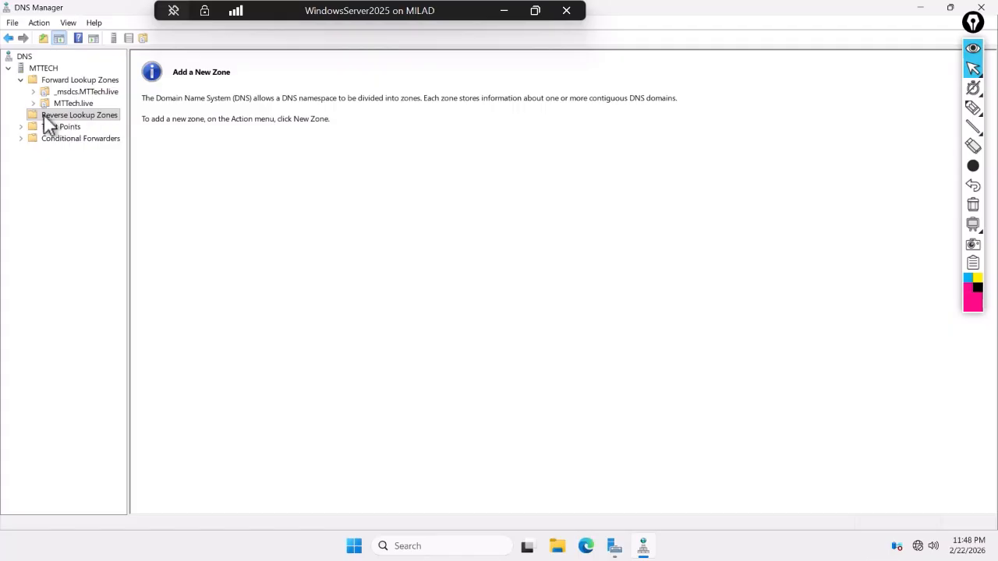
right_click(48, 114)
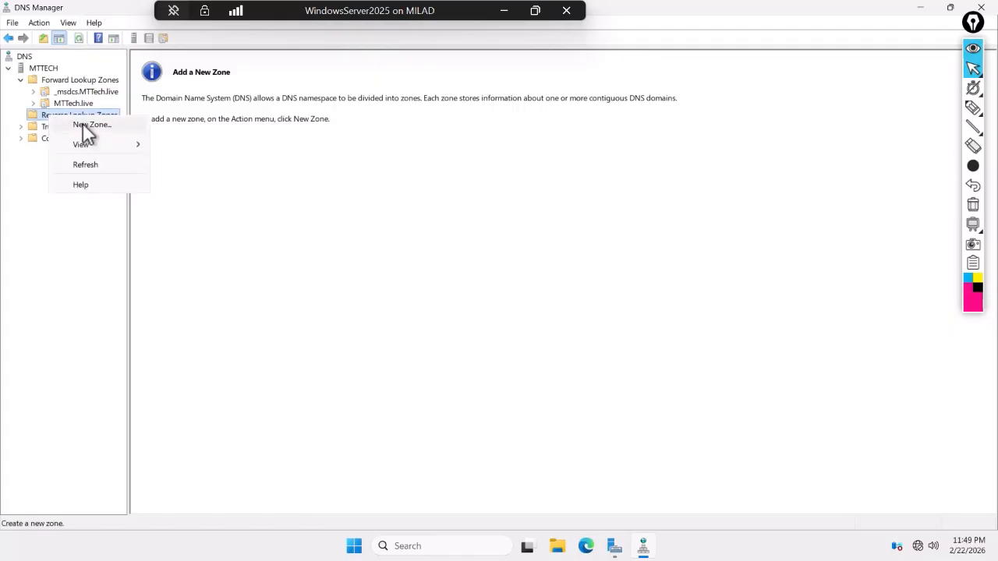
left_click(88, 125)
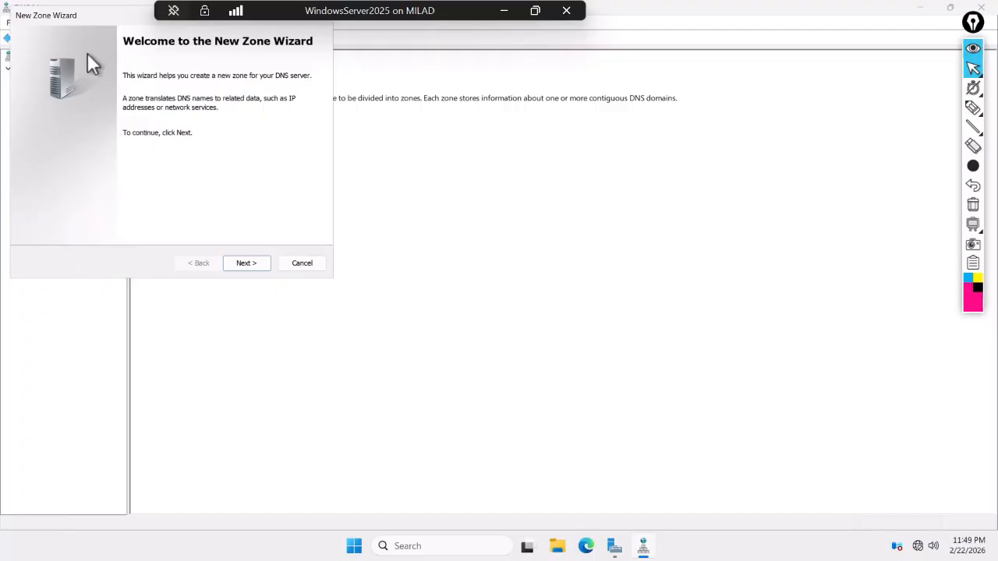
left_click_drag(97, 20, 176, 220)
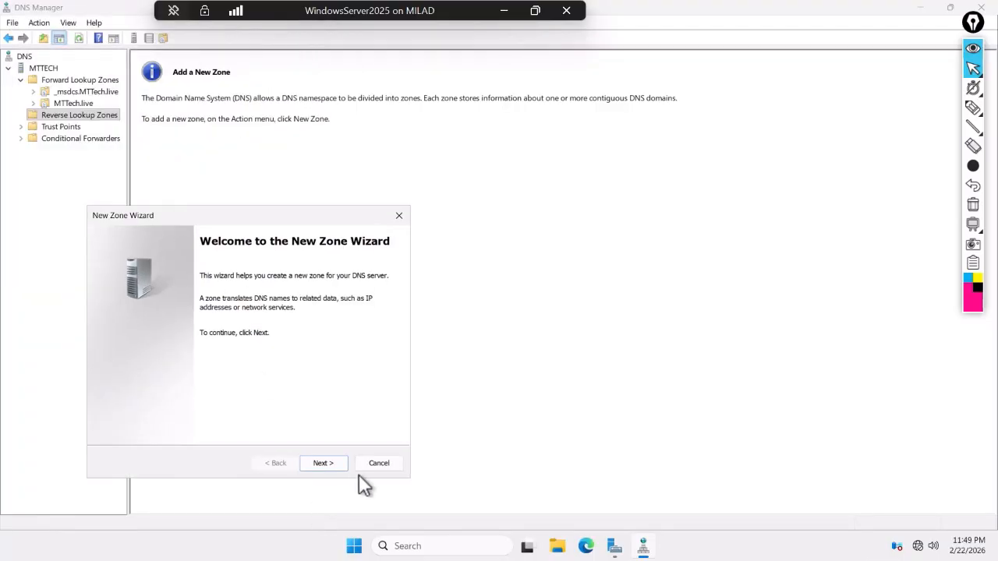
left_click(319, 464)
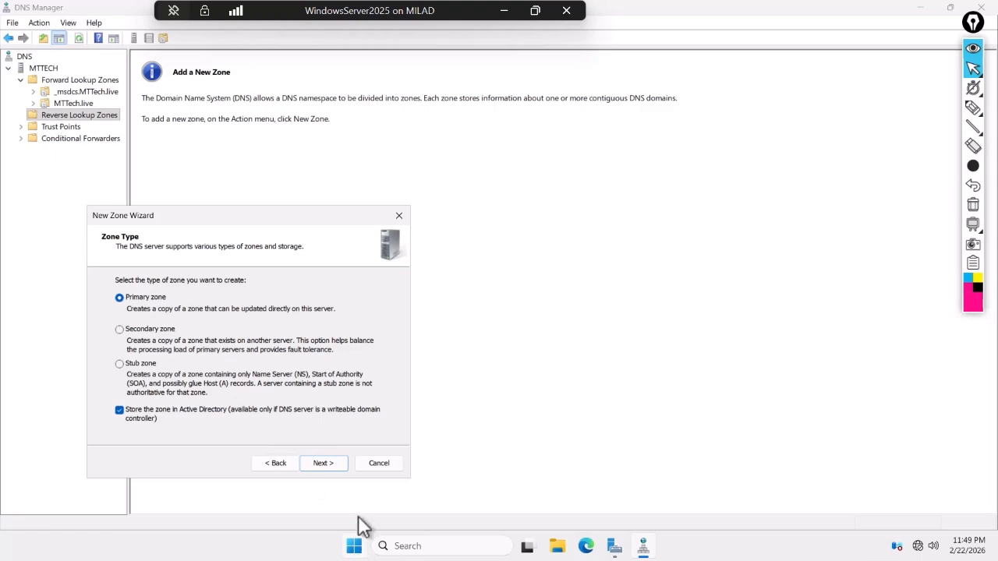
- Choose an AD-integrated primary IPv4 zone replicated to all DNS servers in the forest
left_click(321, 463)
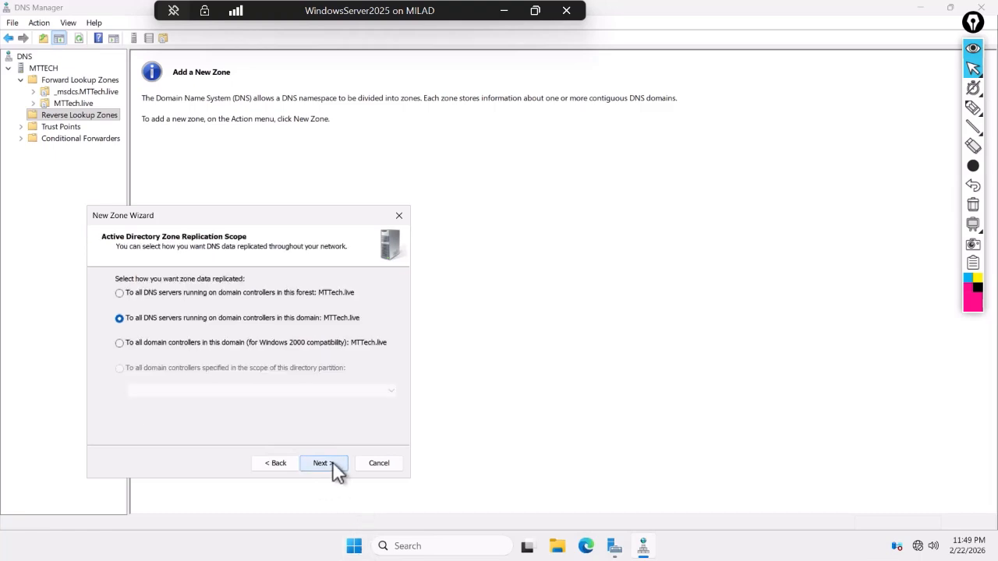
left_click(152, 295)
left_click(319, 465)
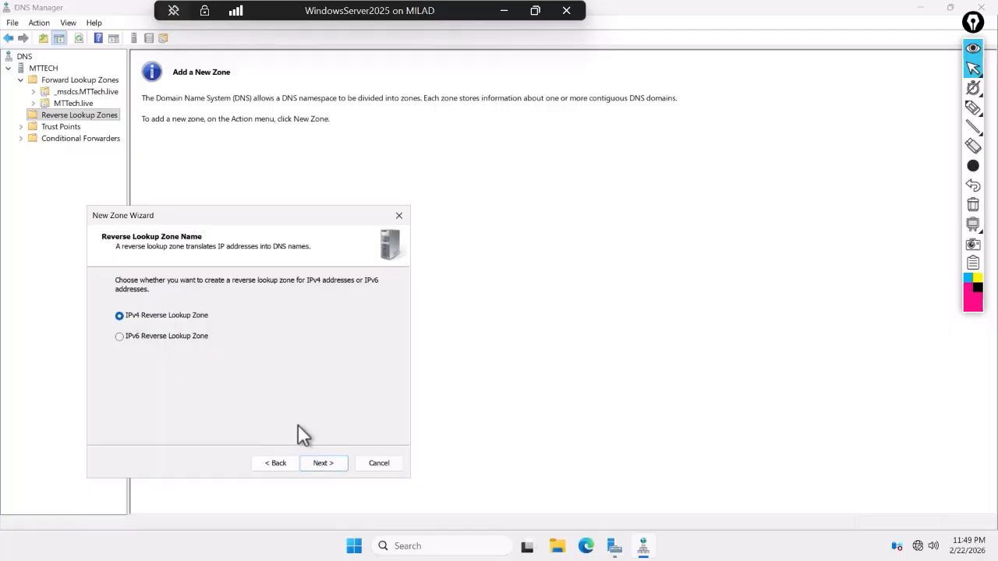
left_click(326, 467)
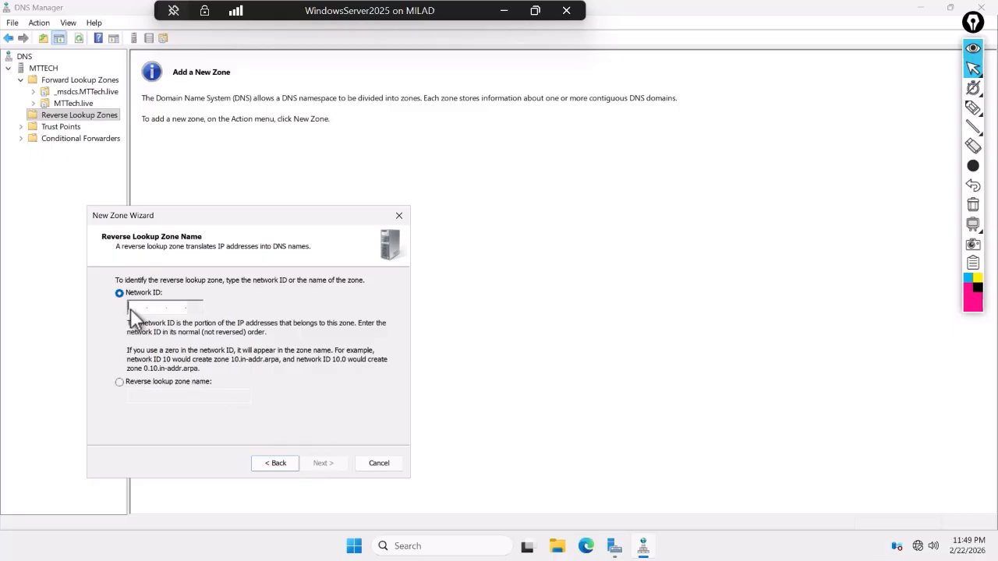
- Enter network ID 192.168.1, keep secure-only dynamic updates, and create 1.168.192.in-addr.arpa
type("192.")
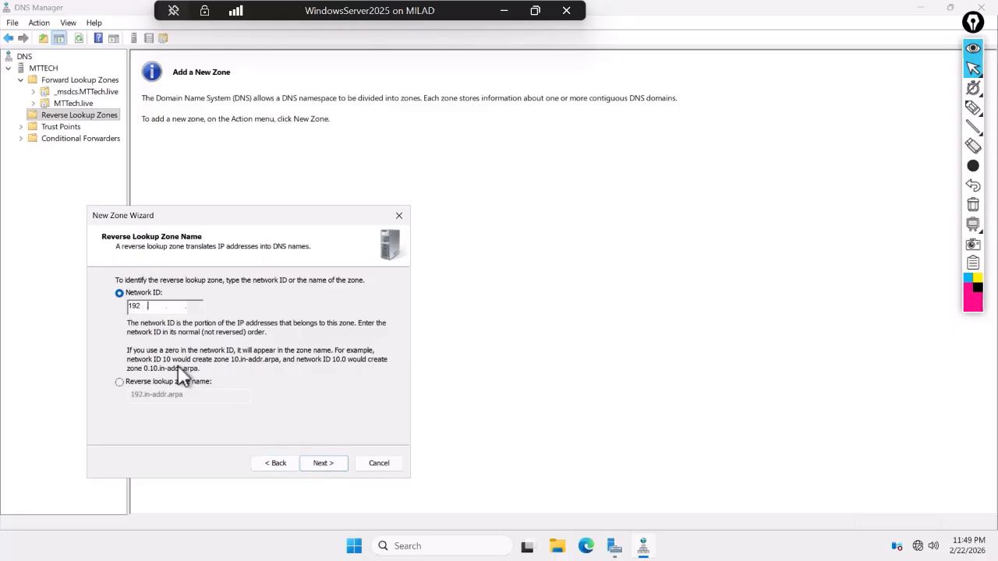
type("168.1")
left_click(130, 381)
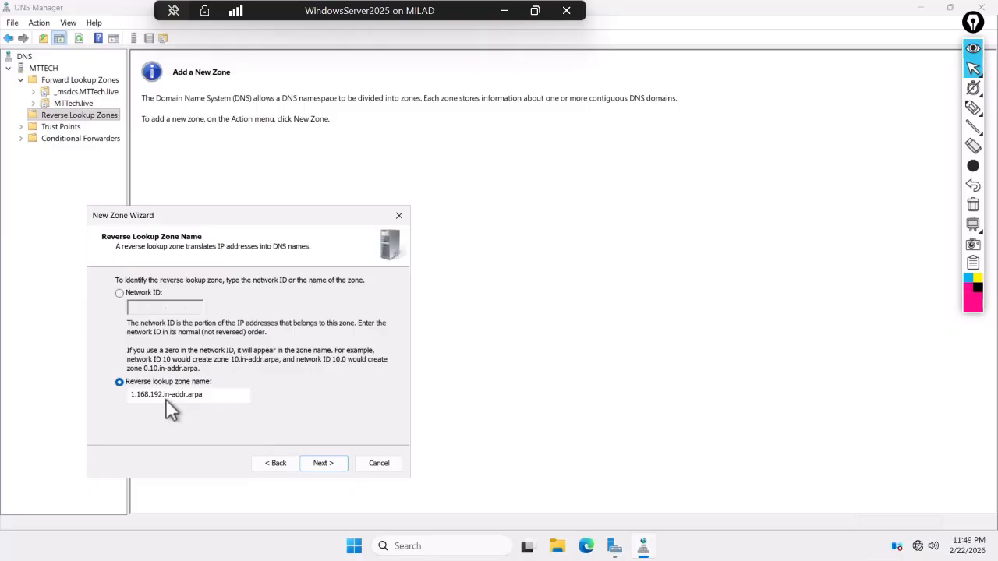
left_click(332, 463)
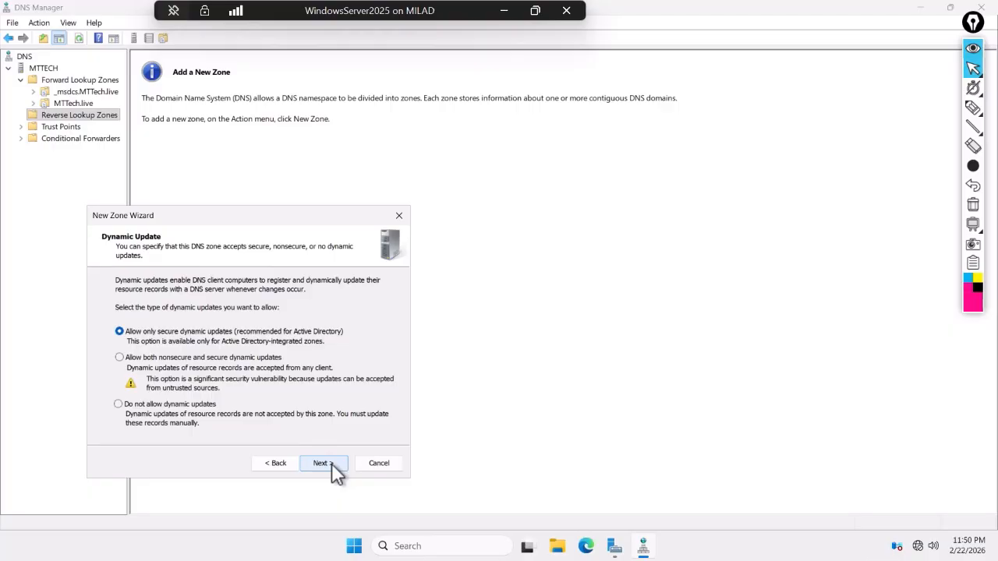
left_click(332, 465)
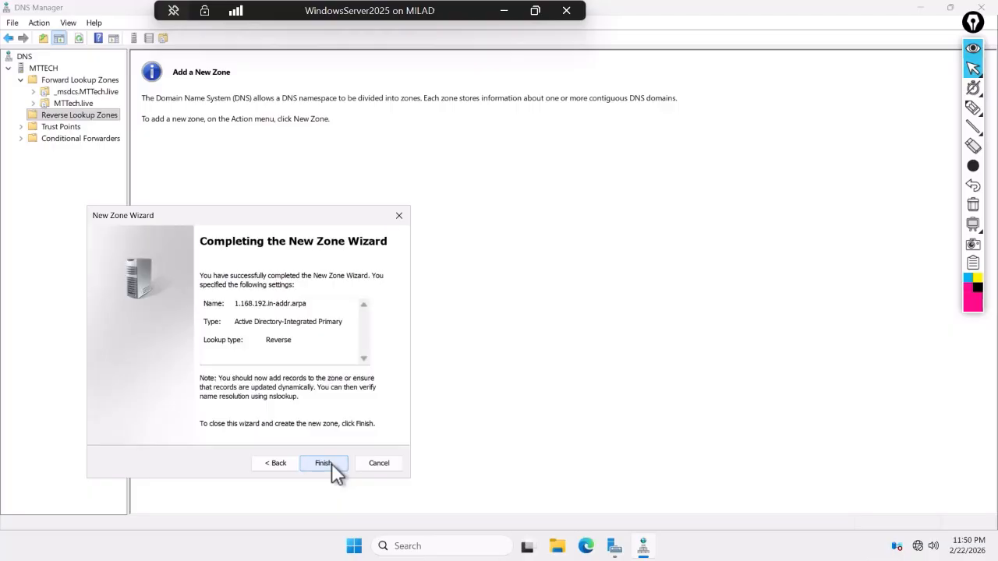
left_click(323, 463)
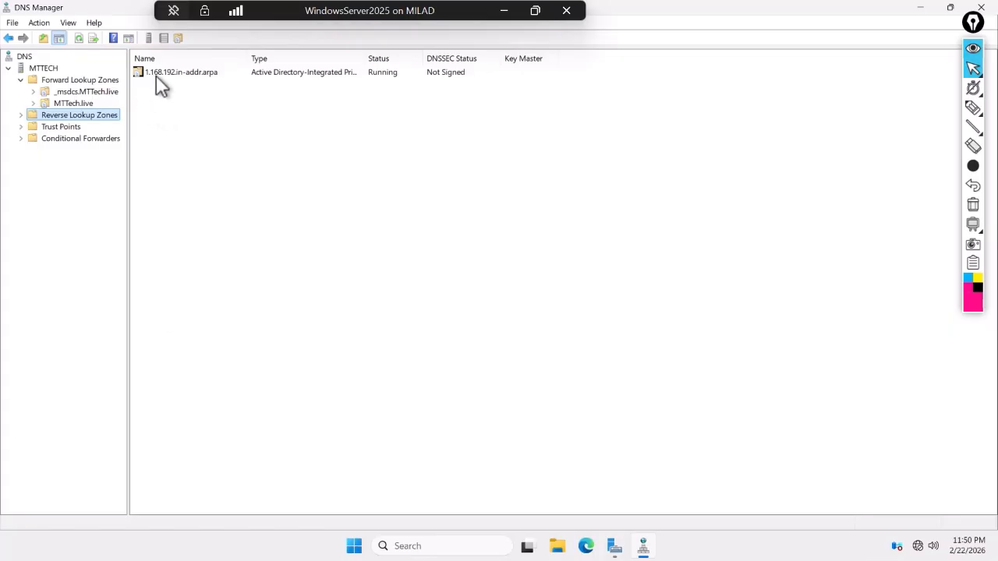
- Open the 1.168.192.in-addr.arpa zone and review its Name Server record properties
left_click(20, 115)
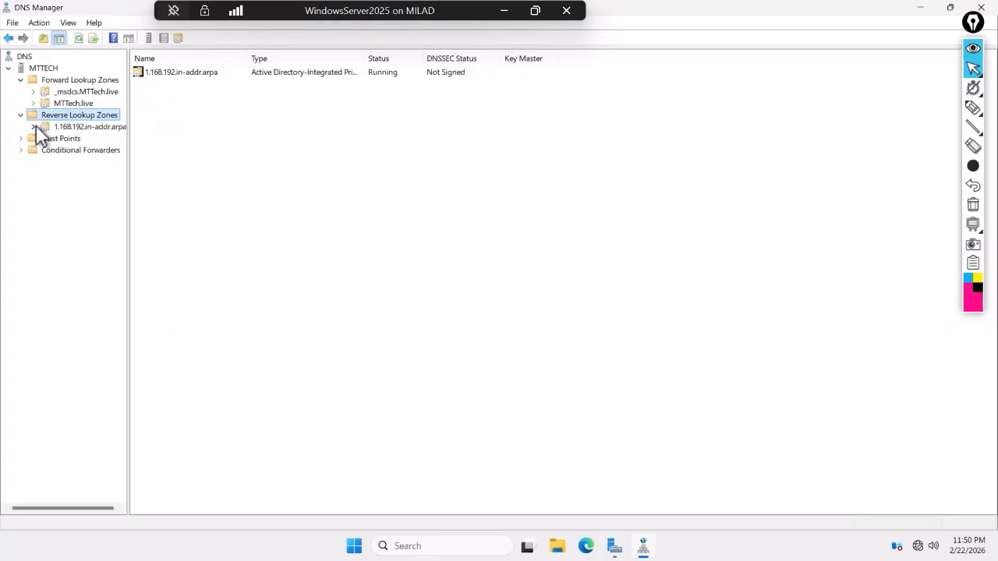
left_click(38, 131)
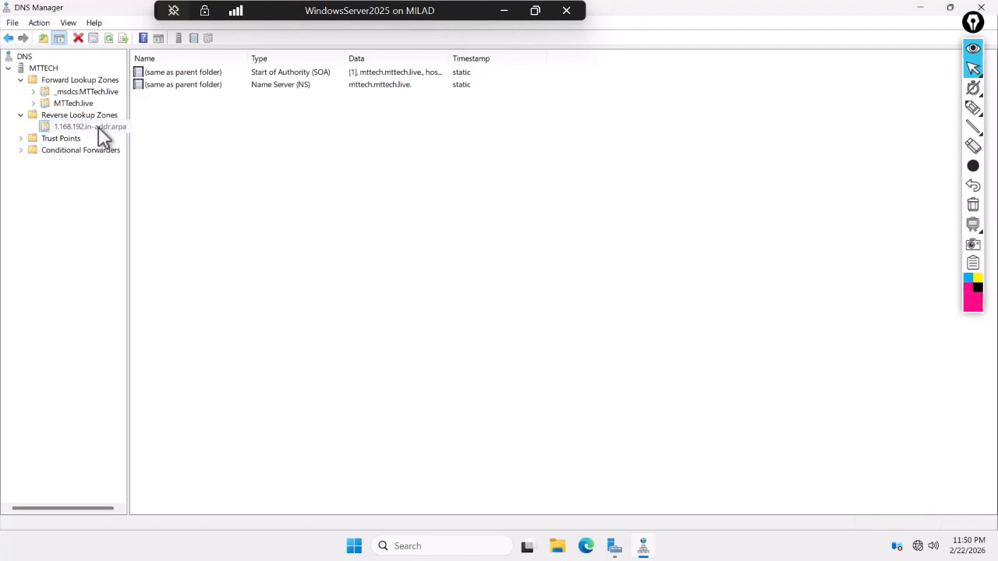
left_click(198, 85)
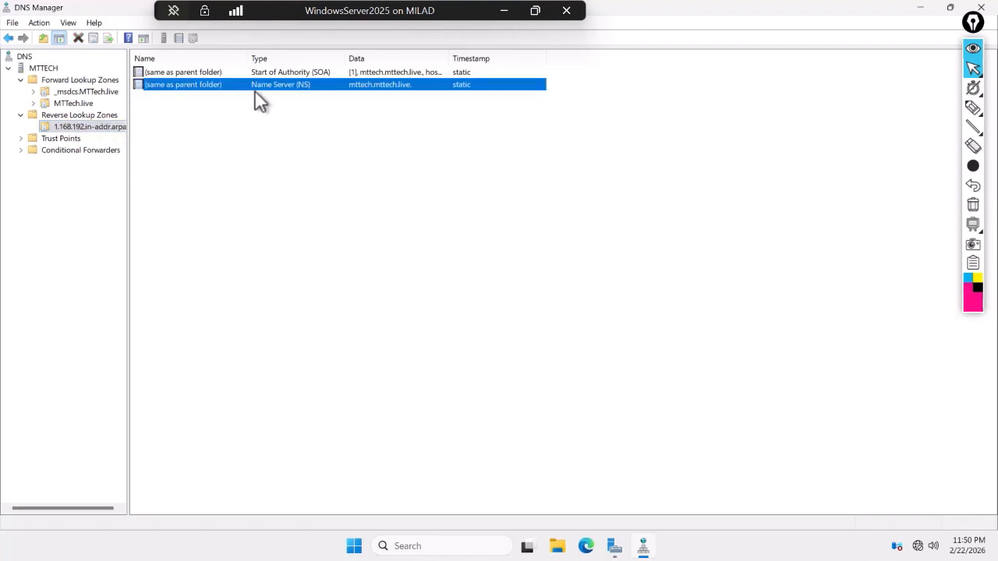
right_click(298, 92)
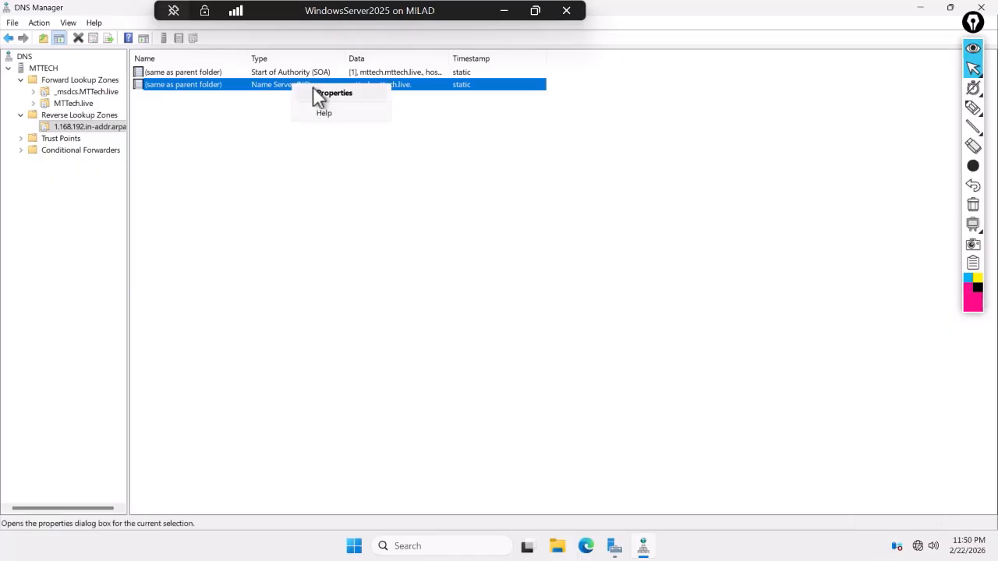
left_click(314, 92)
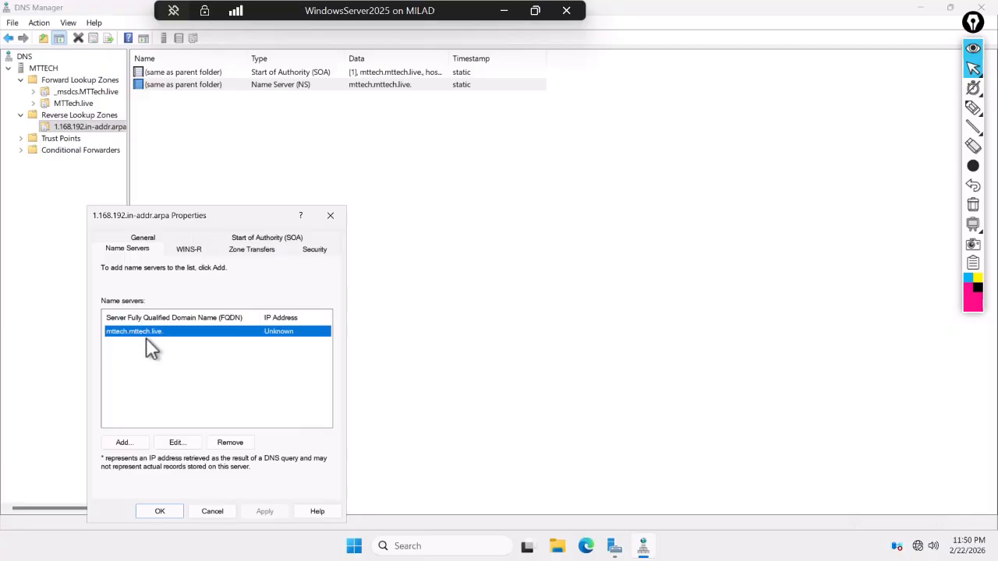
left_click(215, 511)
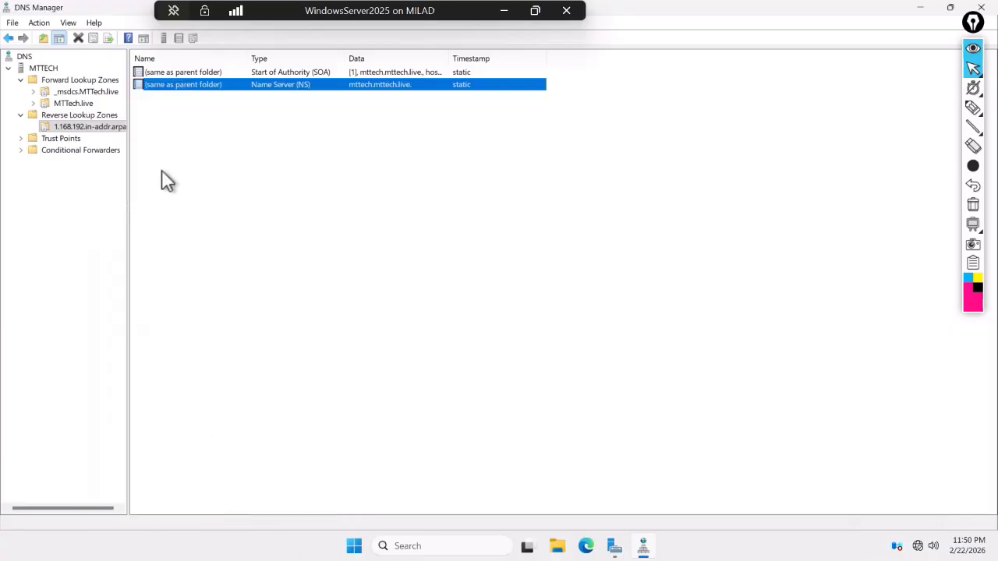
- Review the Start of Authority and General zone properties, then refresh the zone
left_click(271, 71)
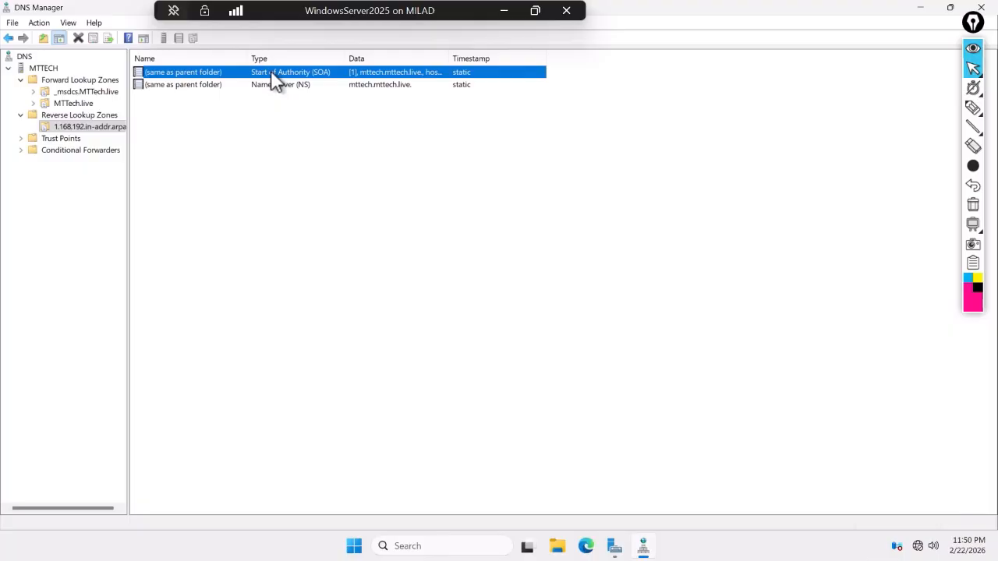
right_click(270, 72)
left_click(294, 82)
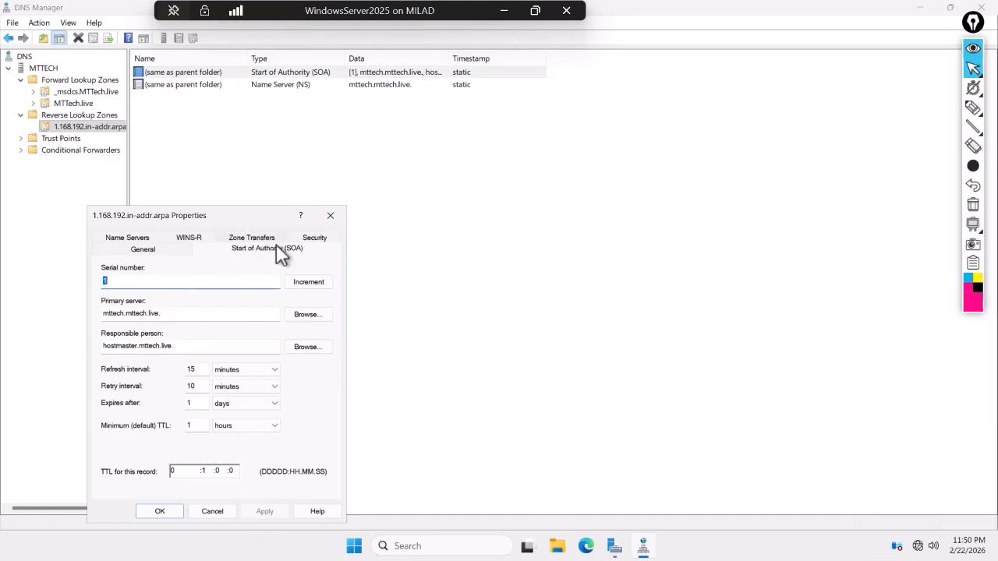
left_click(148, 249)
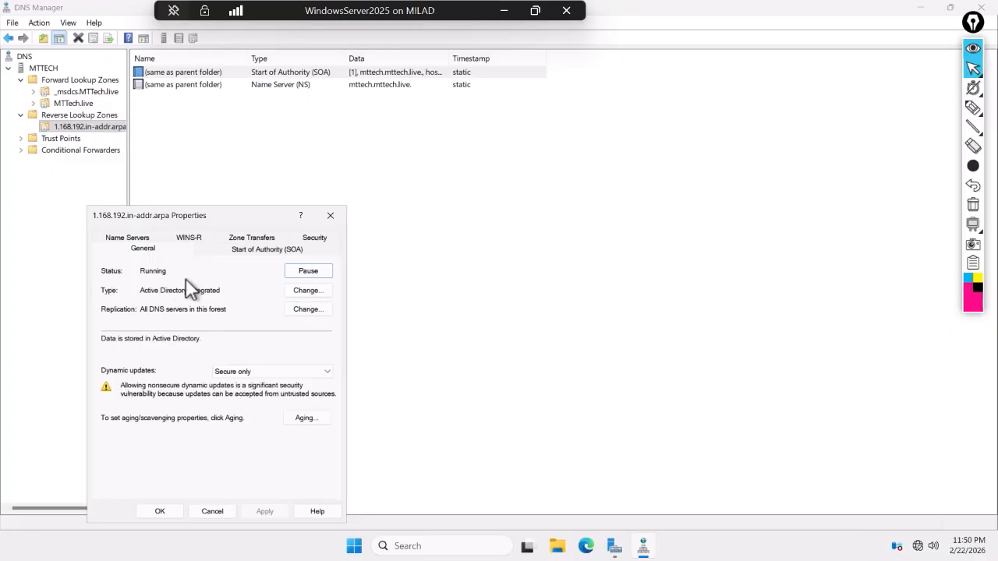
left_click(330, 216)
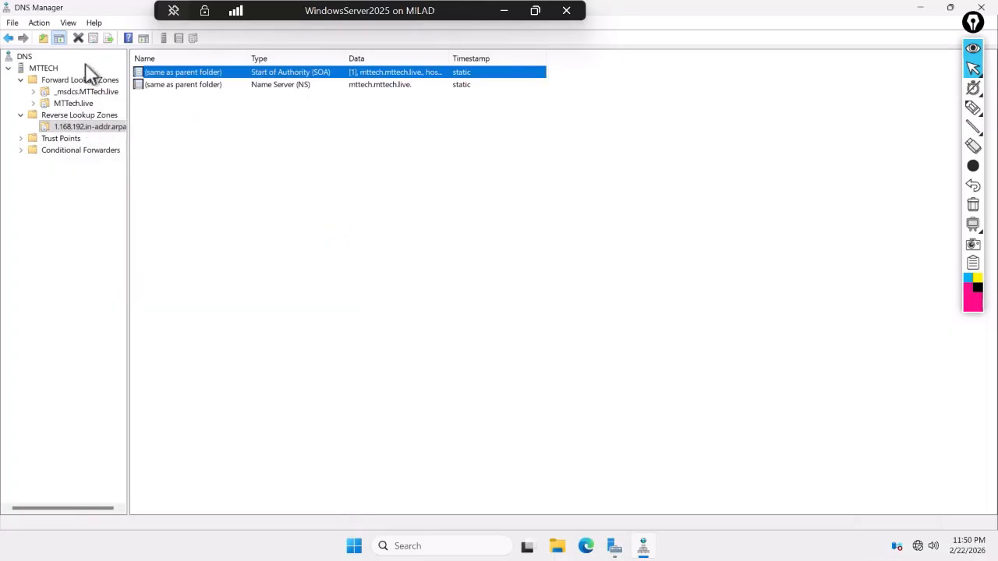
right_click(88, 126)
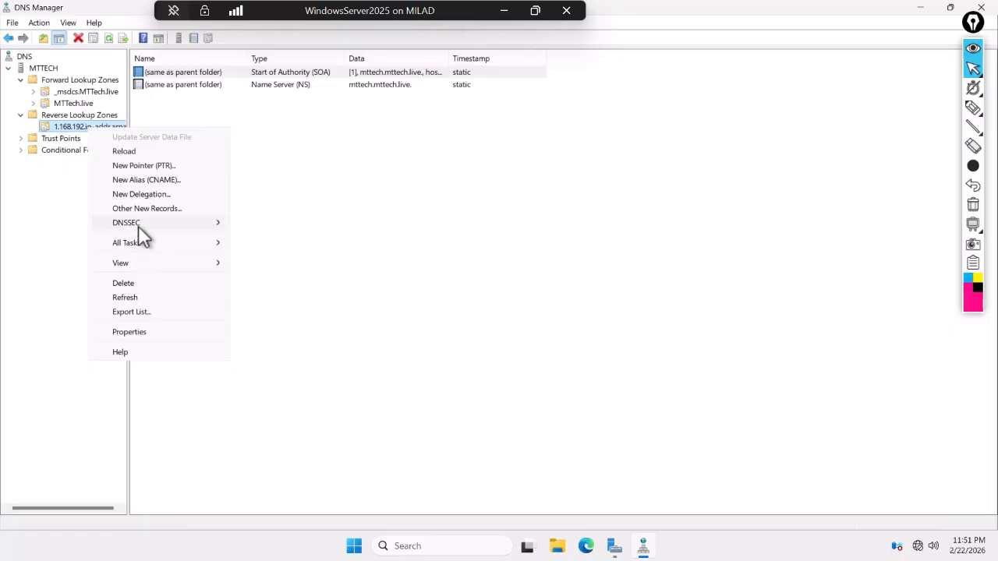
left_click(125, 298)
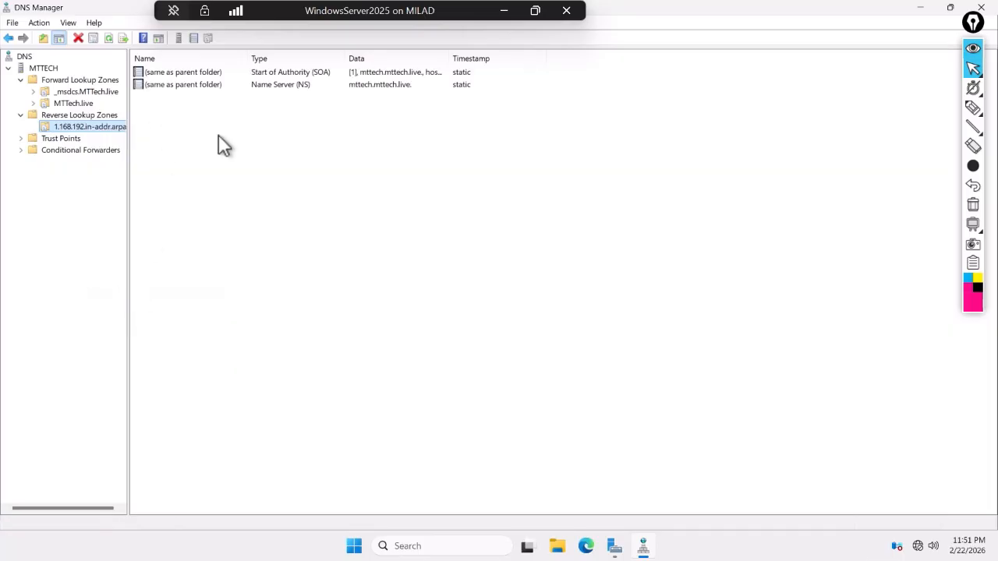
- Enable 'Update associated pointer (PTR) record' on the mttech host (192.168.1.10) and save
left_click(69, 103)
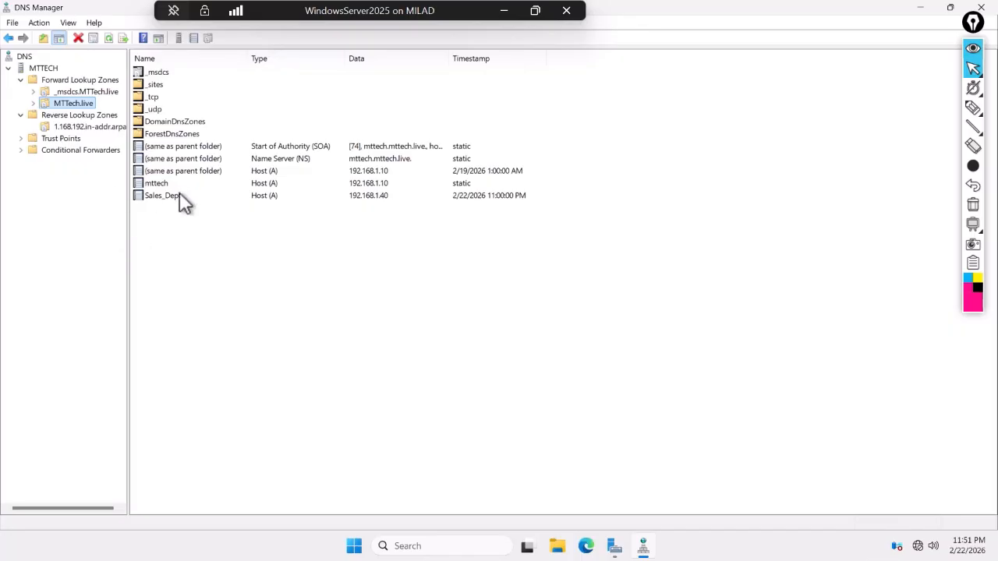
right_click(164, 183)
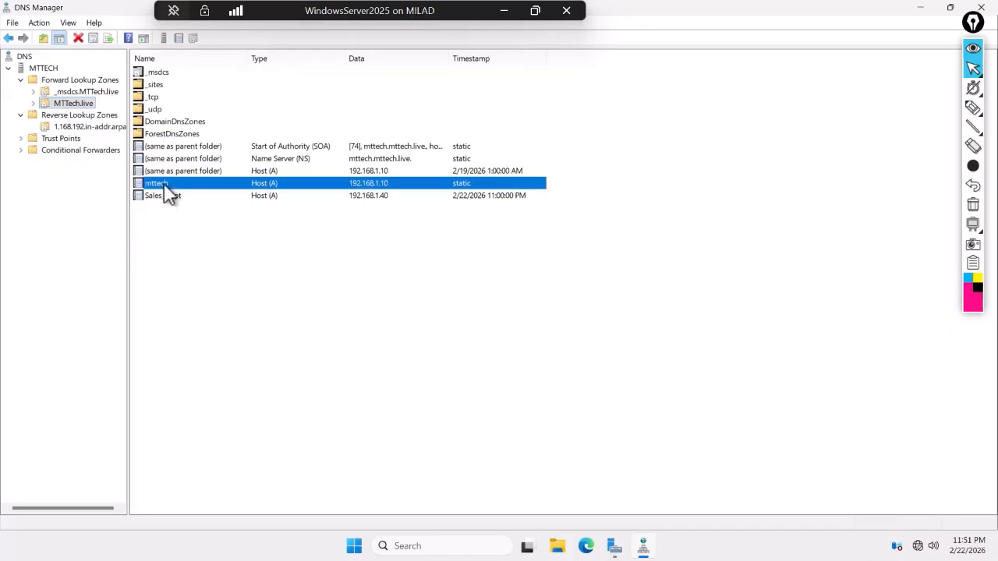
left_click(201, 215)
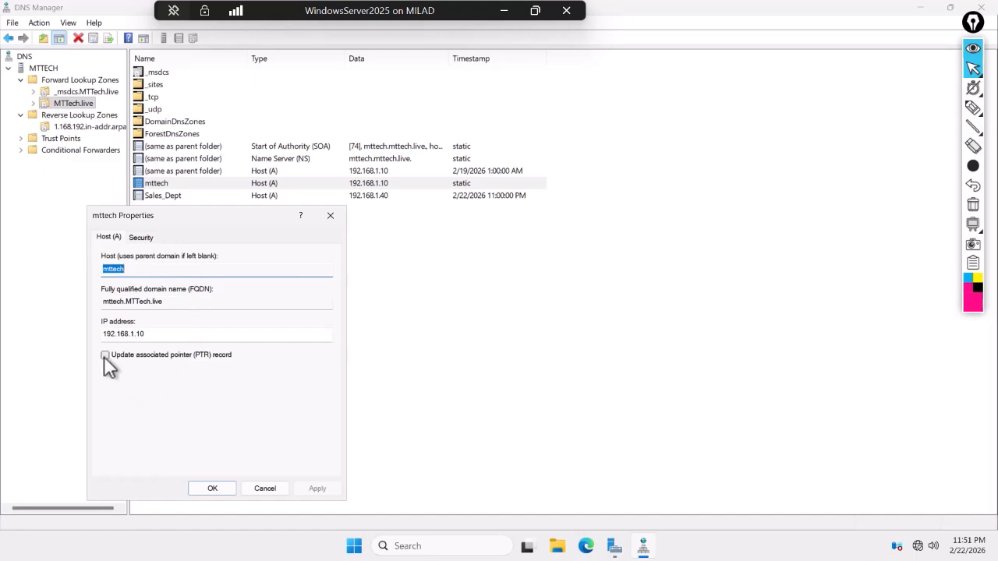
left_click(105, 355)
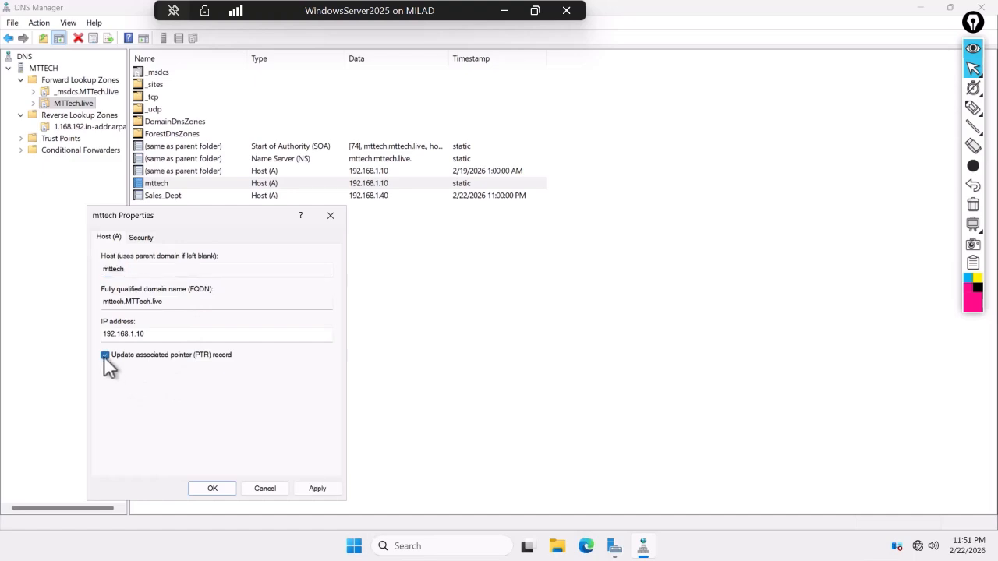
left_click(312, 488)
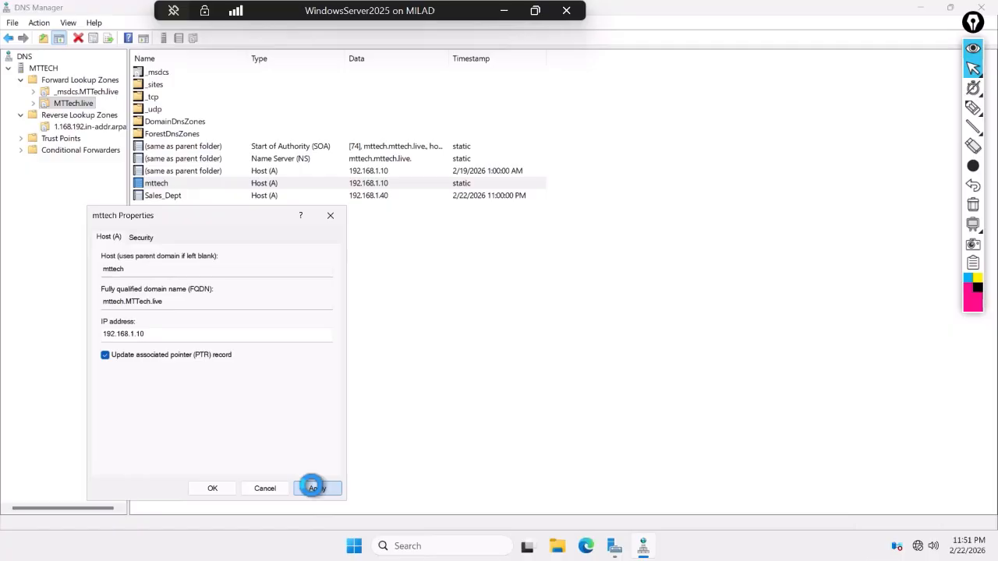
left_click(210, 491)
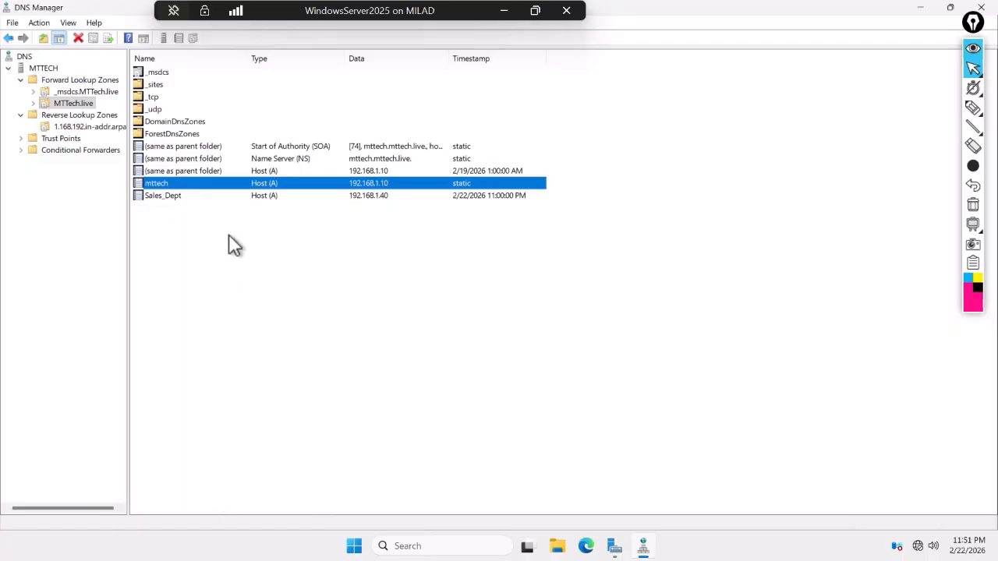
- Switch to the Windows 10 VM and rerun the previous nslookup 192.168.1.10 command
left_click(503, 11)
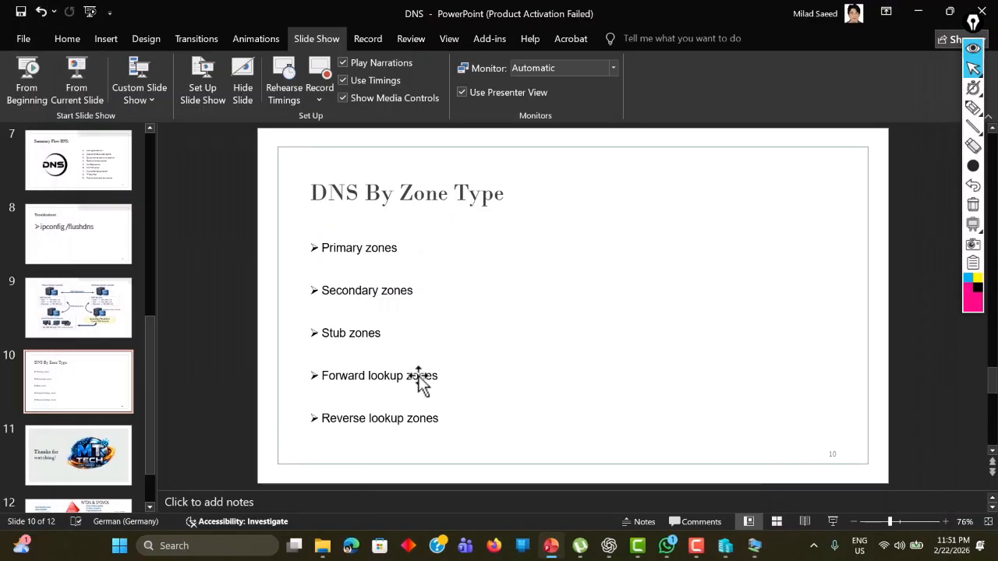
mouse_move(753, 544)
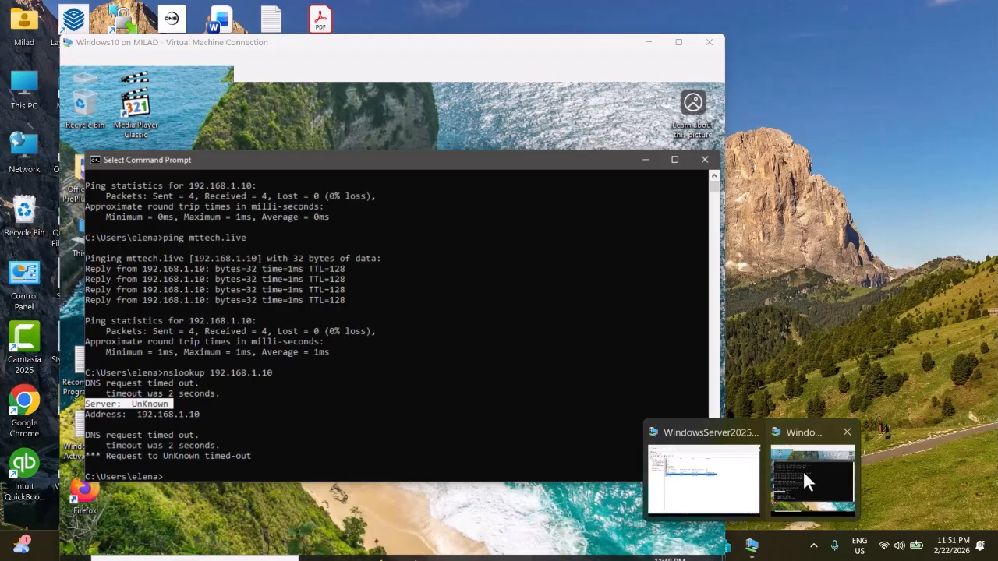
left_click(802, 468)
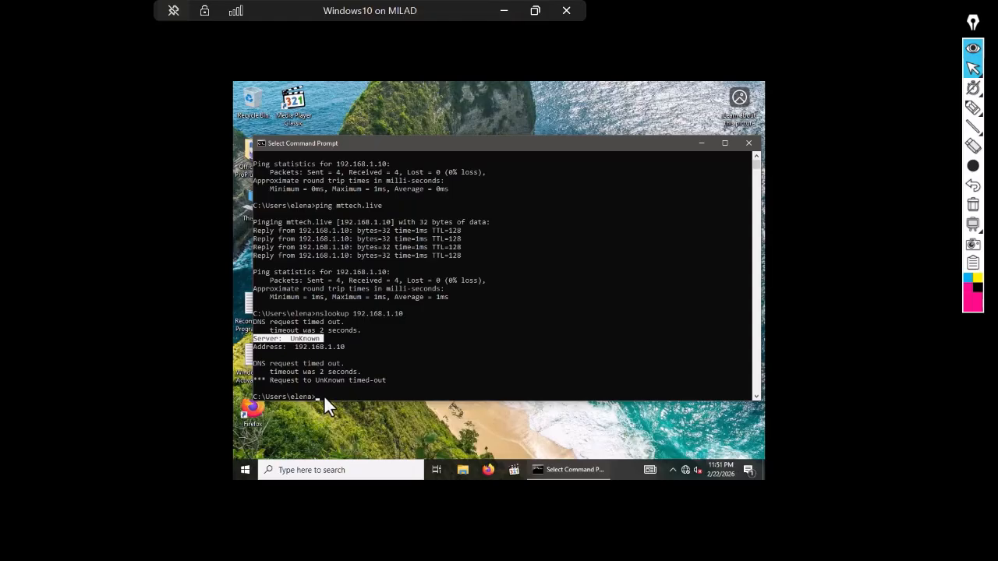
left_click(323, 396)
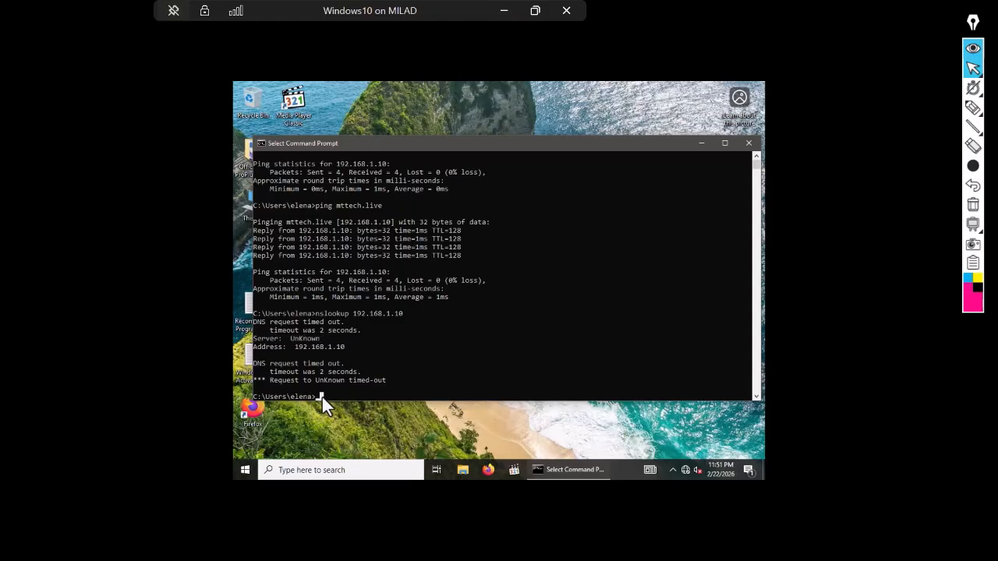
key("Up")
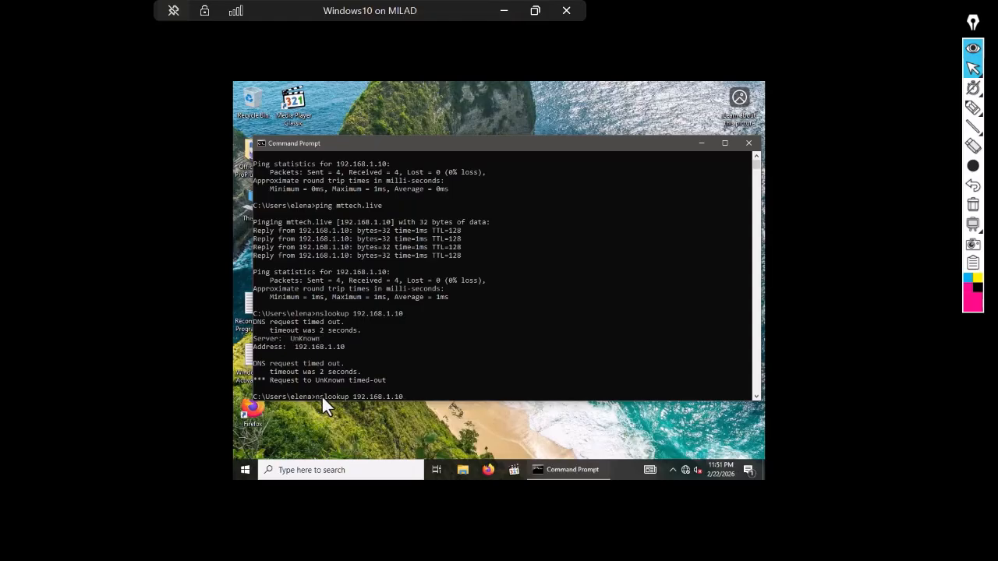
key("Return")
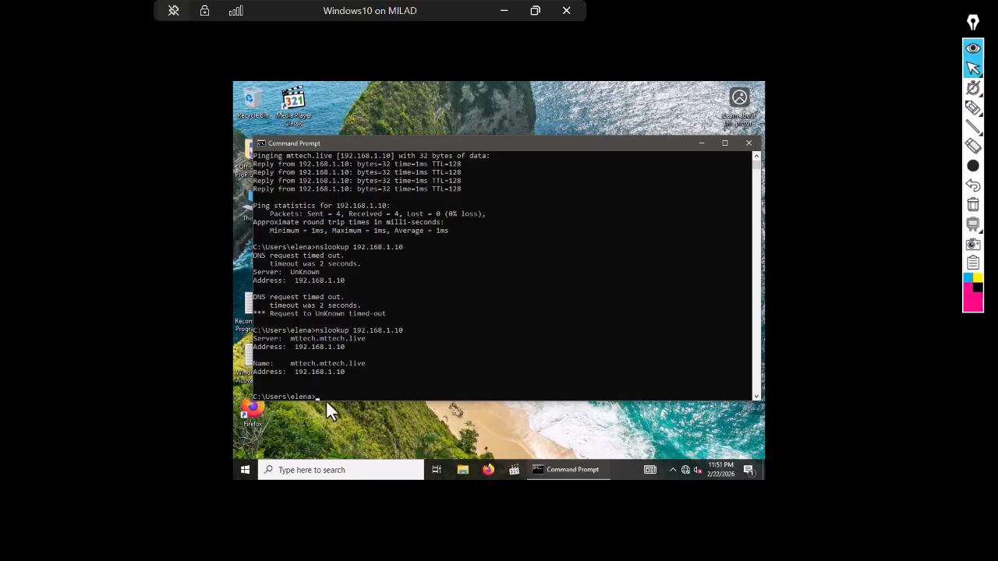
- Run nslookup 192.168.1.10 again, now resolving to mttech.mttech.live
type("na>nslookup 192.168.")
key("BackSpace")
key("BackSpace")
key("BackSpace")
key("BackSpace")
key("BackSpace")
key("BackSpace")
key("BackSpace")
key("BackSpace")
type("192.168.1.10")
key("Return")
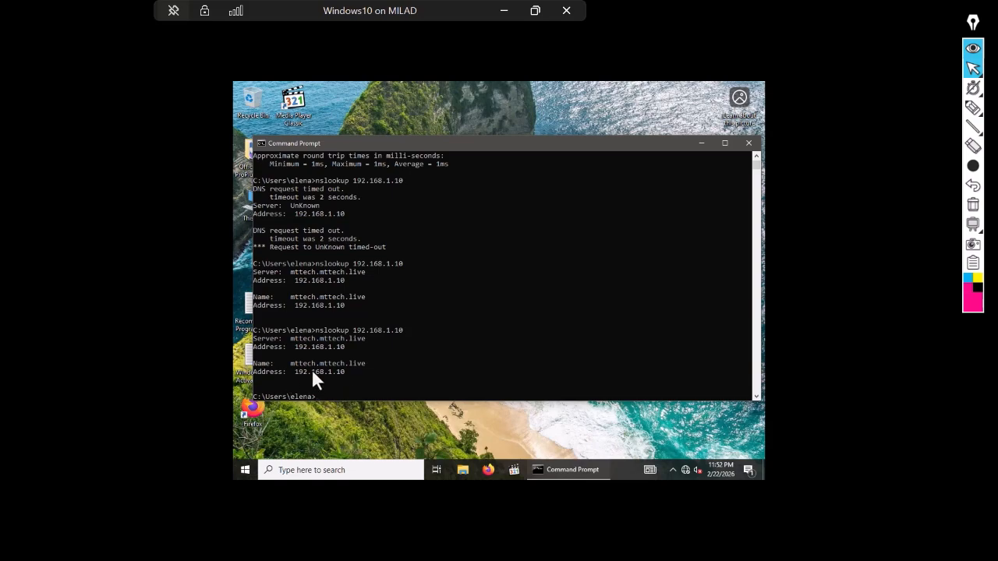
- Back on the server, check the Sales_Dept record properties (192.168.1.40) and close them unchanged
left_click(504, 11)
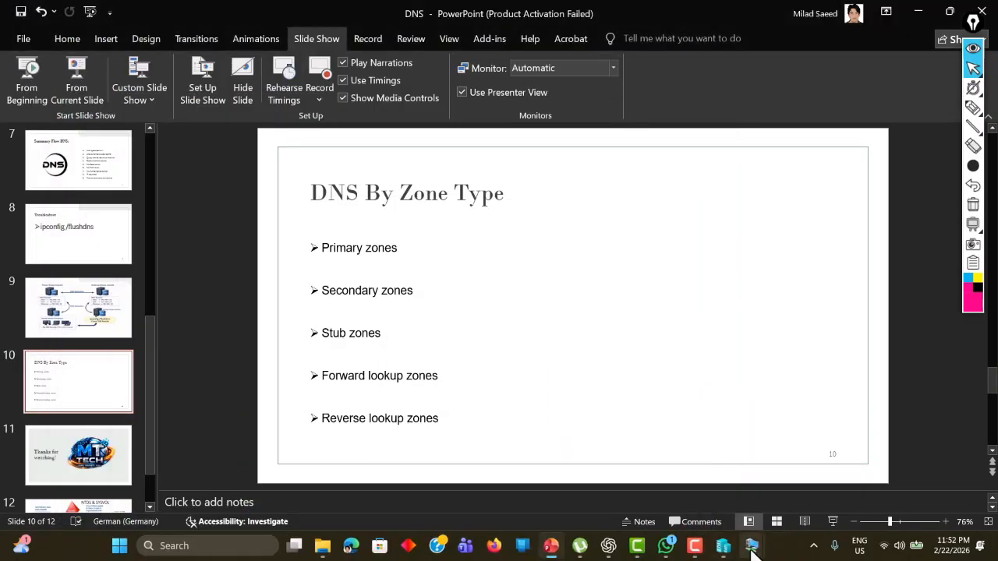
mouse_move(752, 545)
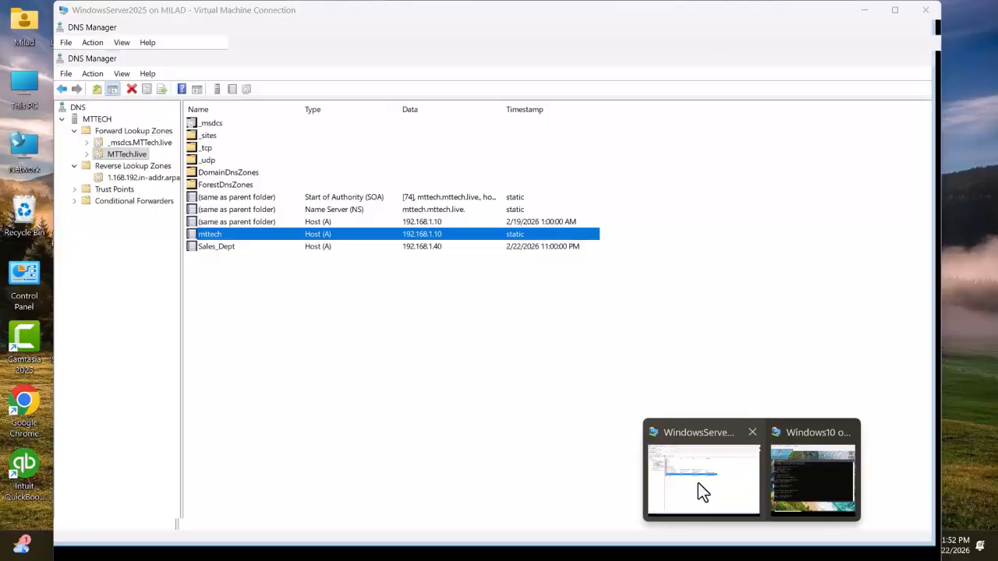
left_click(699, 483)
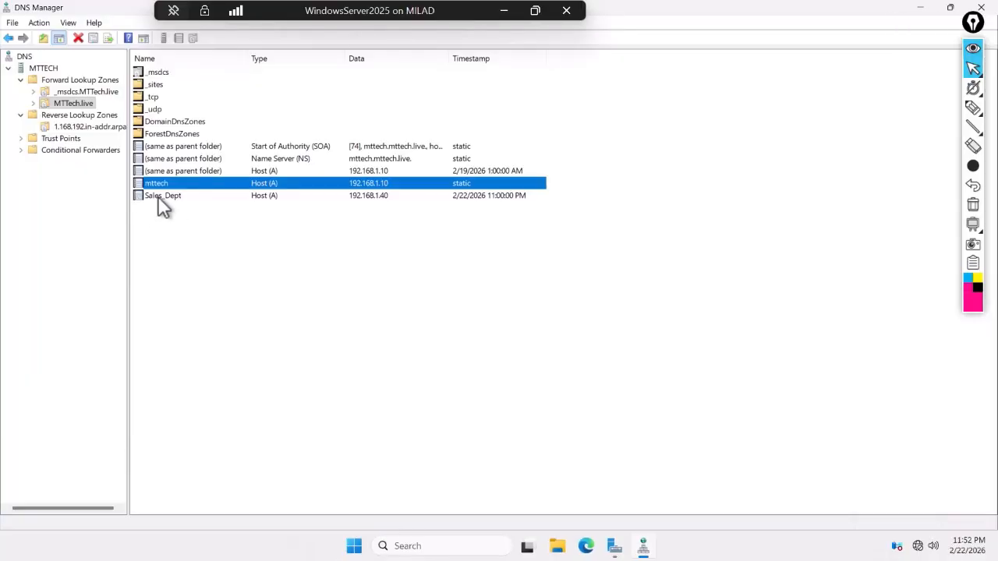
left_click(160, 198)
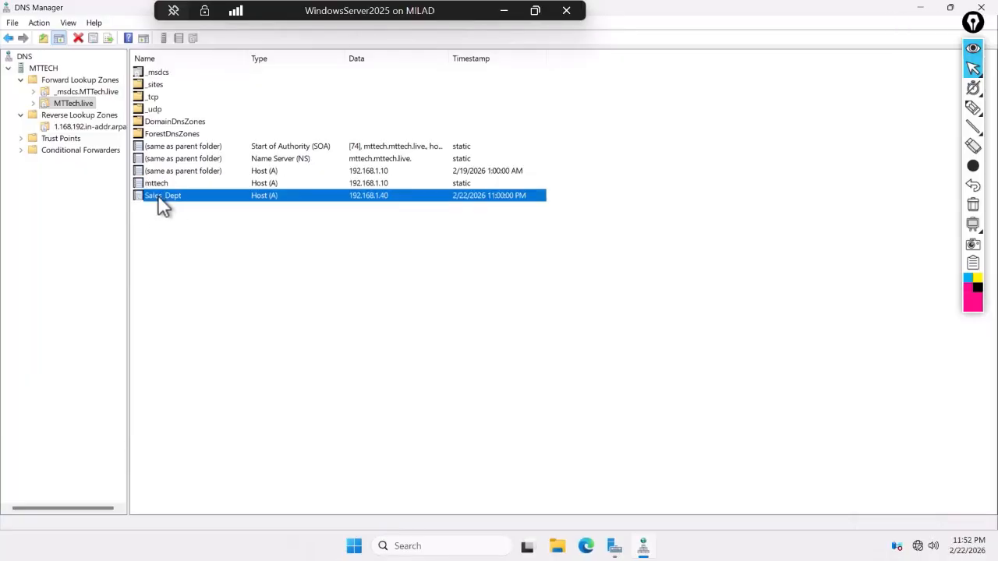
right_click(159, 198)
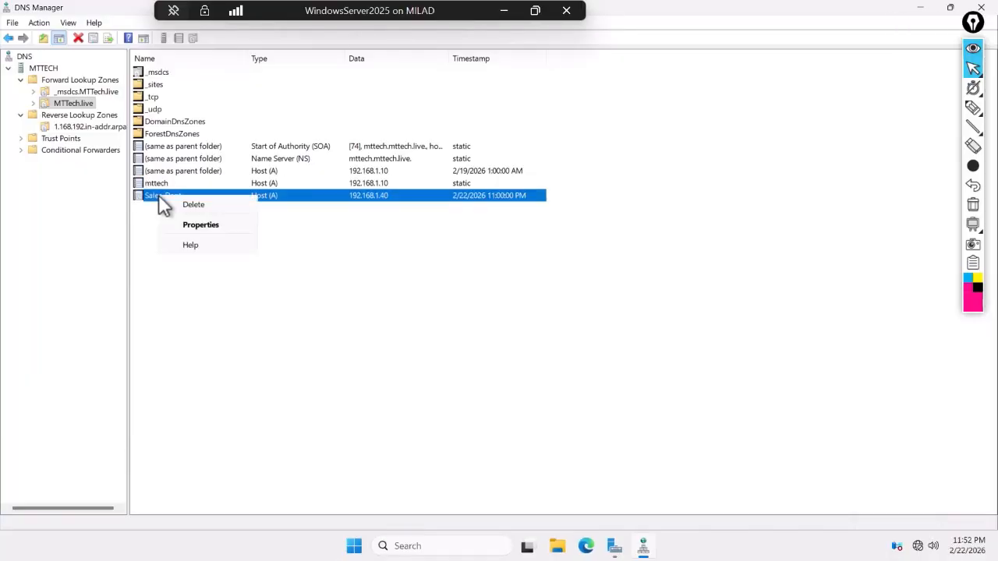
left_click(203, 226)
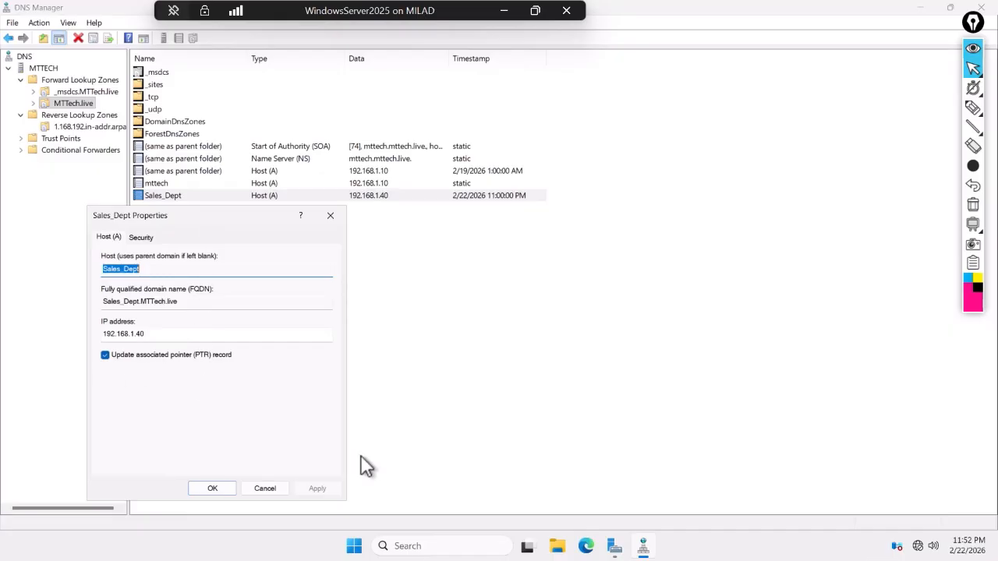
left_click(216, 491)
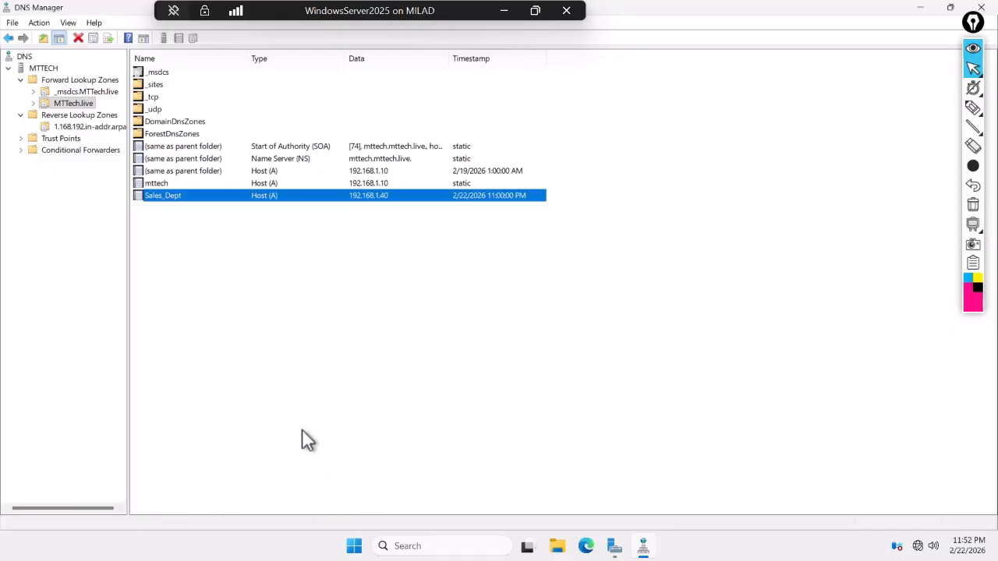
- Ping 192.168.1.40 from a new Command Prompt (4 of 4 replies), then minimize it
left_click(421, 547)
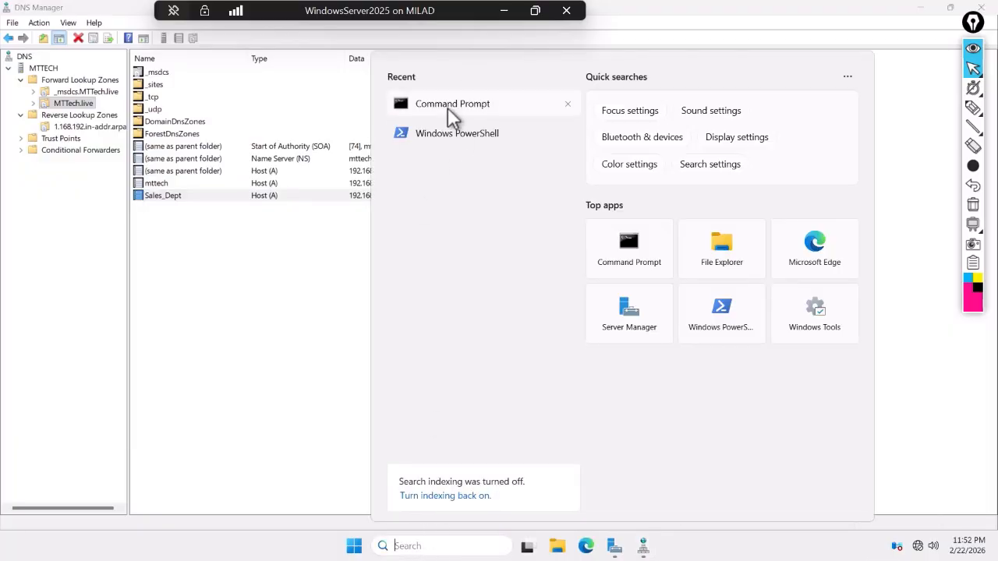
left_click(447, 107)
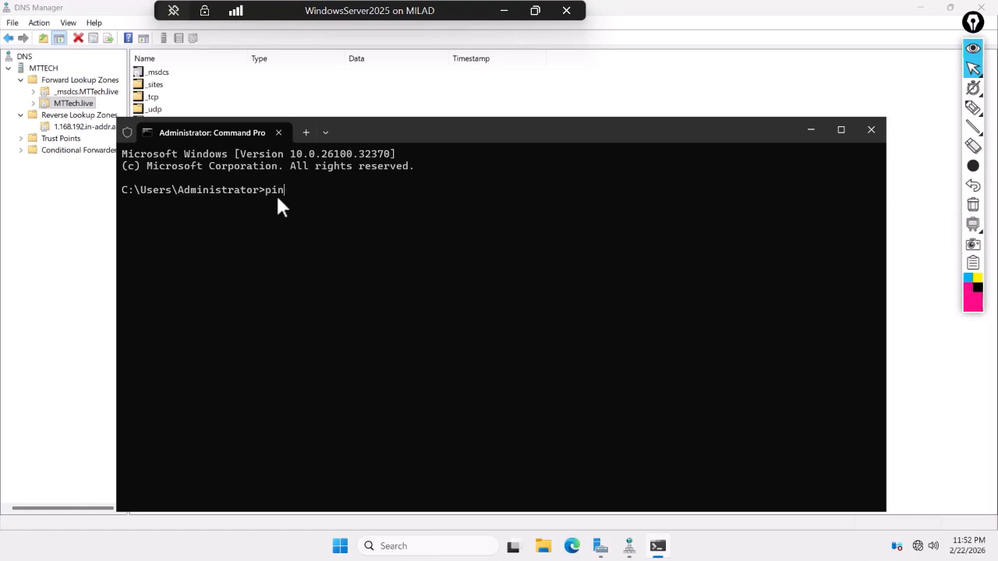
type("ping 192.168.1.40")
key("Return")
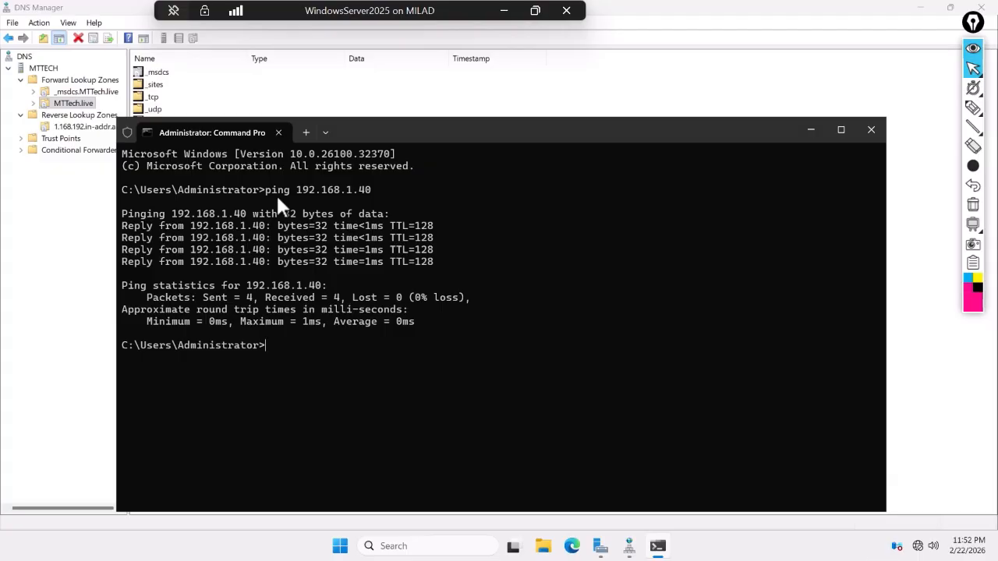
left_click(811, 130)
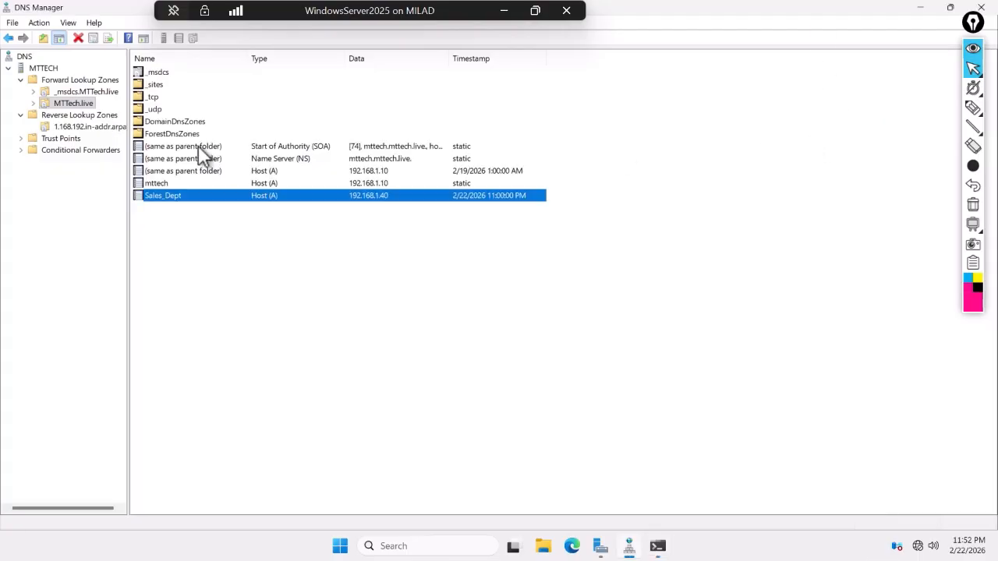
- Inspect the Sales_Dept host name in its properties and cancel without changes
right_click(172, 194)
left_click(215, 229)
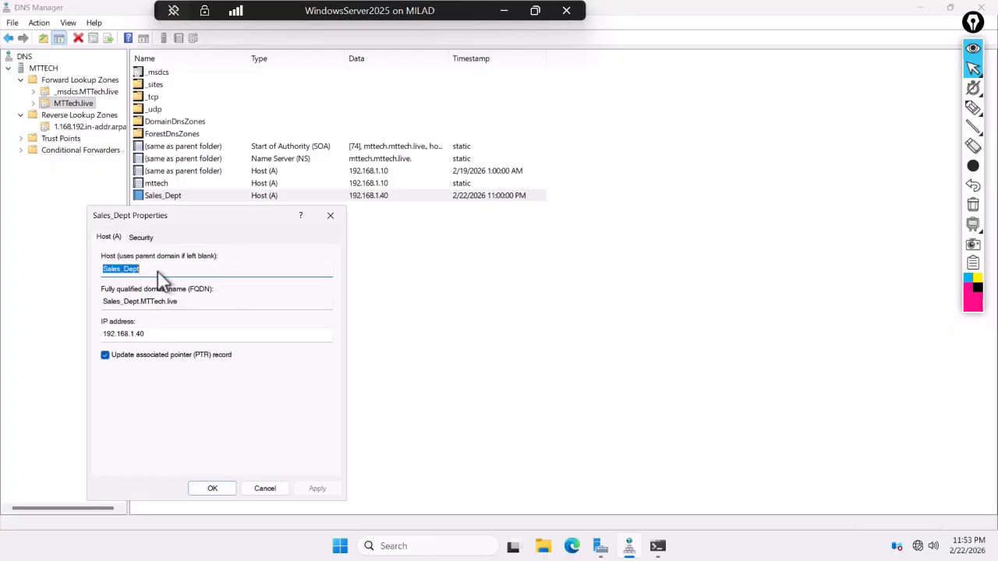
left_click(137, 270)
left_click_drag(137, 270, 150, 306)
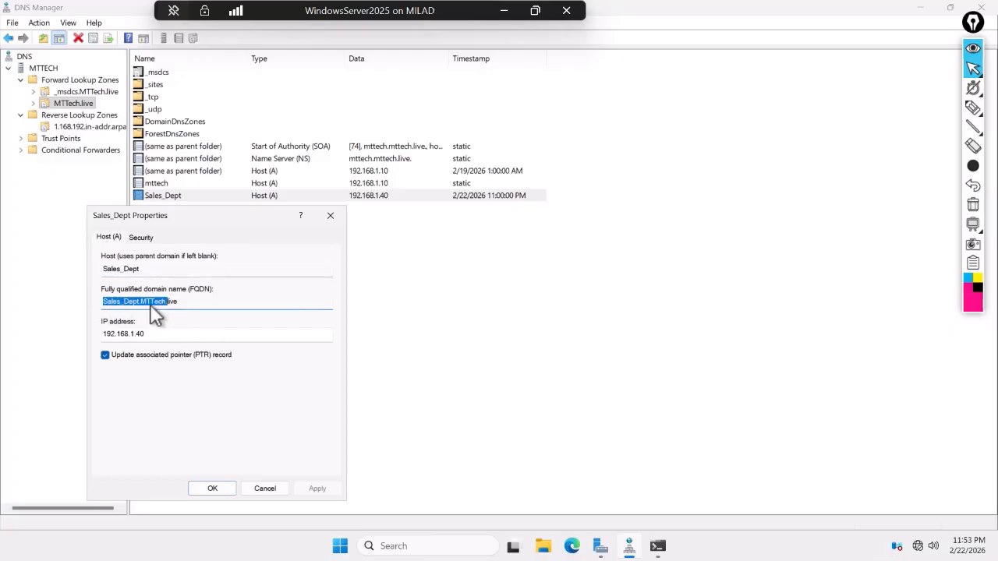
left_click(274, 490)
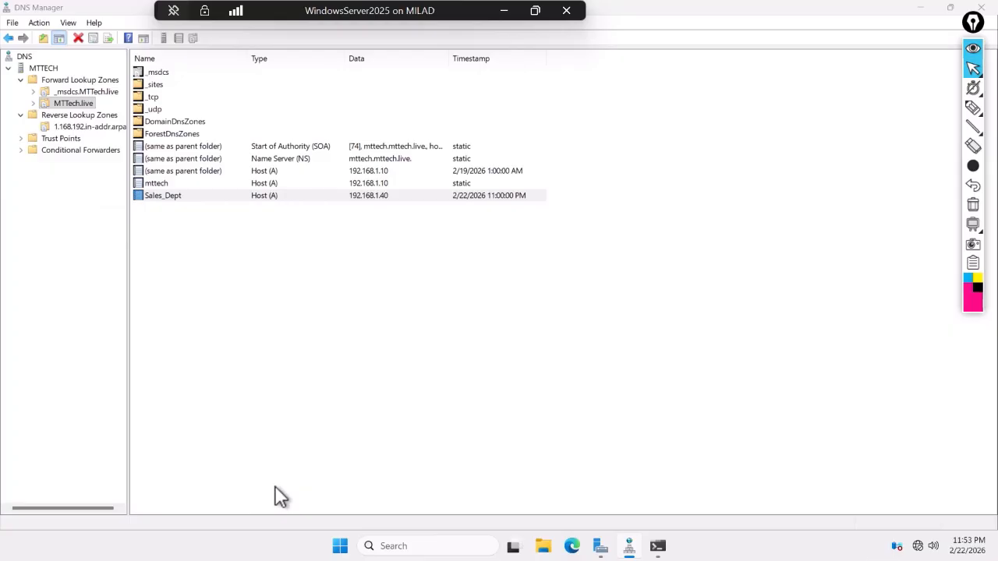
- Ping sales_dept.mttech.live, resolving to 192.168.1.40 with 4 replies and 0% loss
left_click(657, 546)
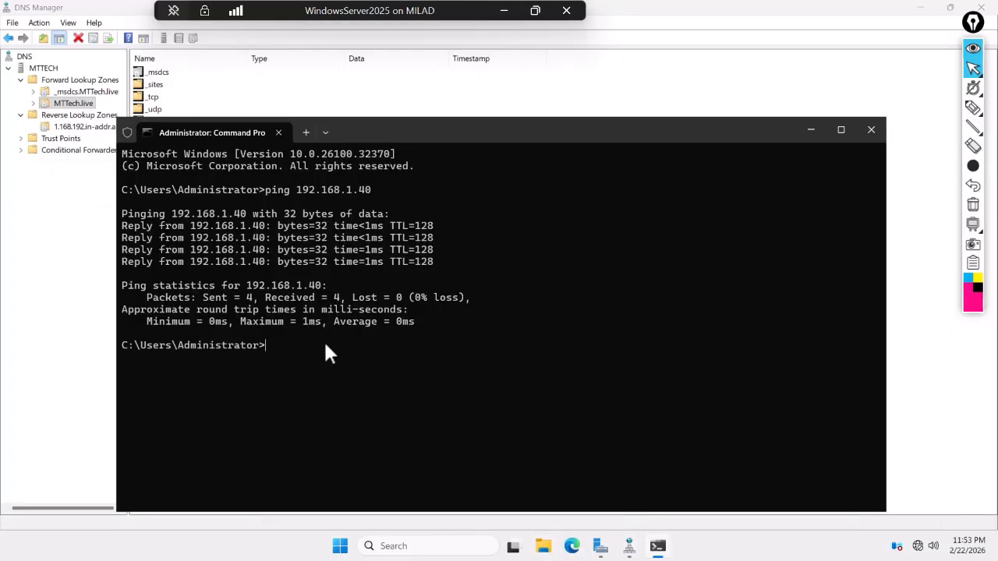
type("ping")
type("sales.depart")
left_click_drag(463, 136, 531, 207)
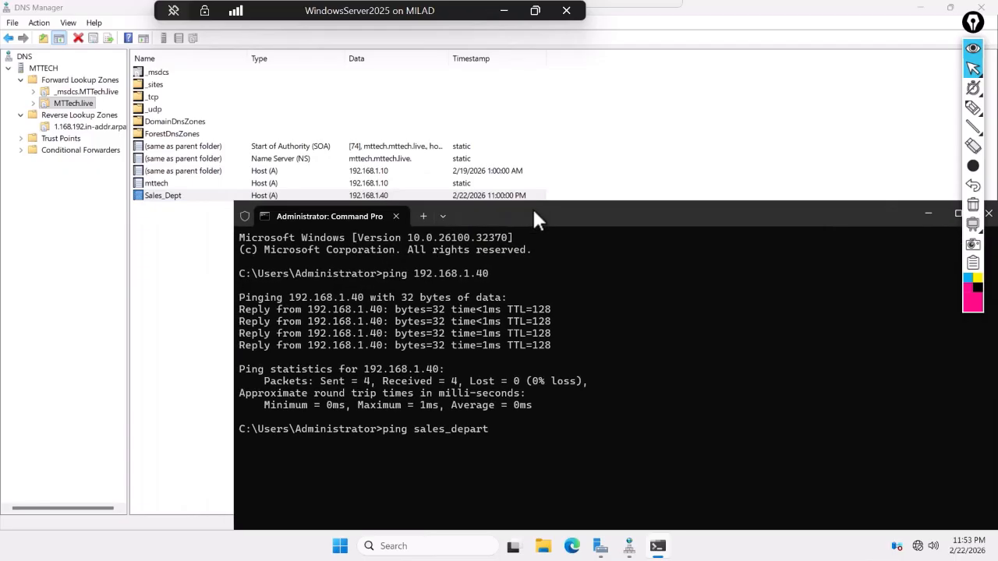
key("BackSpace")
key("BackSpace")
key("BackSpace")
key("BackSpace")
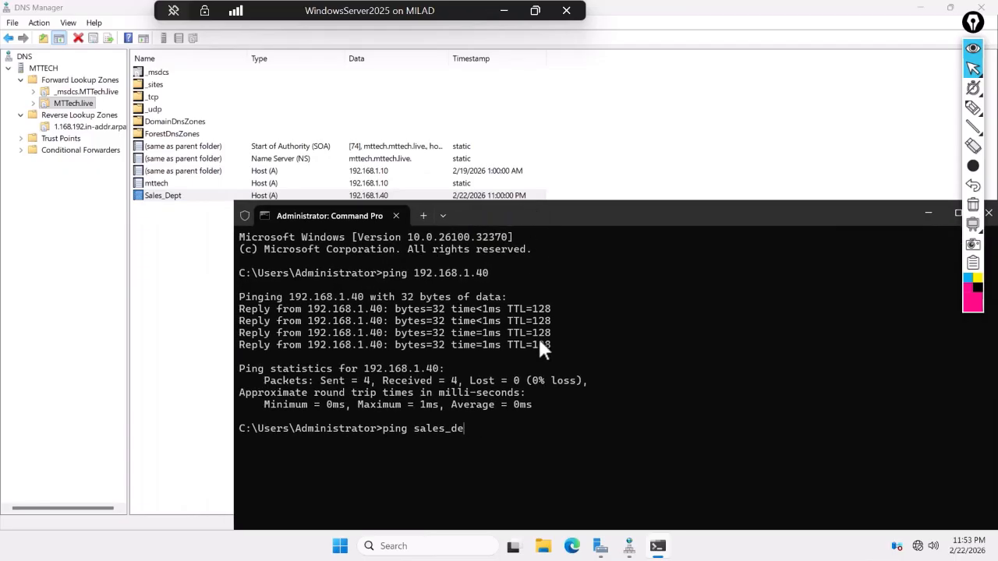
type("pt.mttech.live")
key("Return")
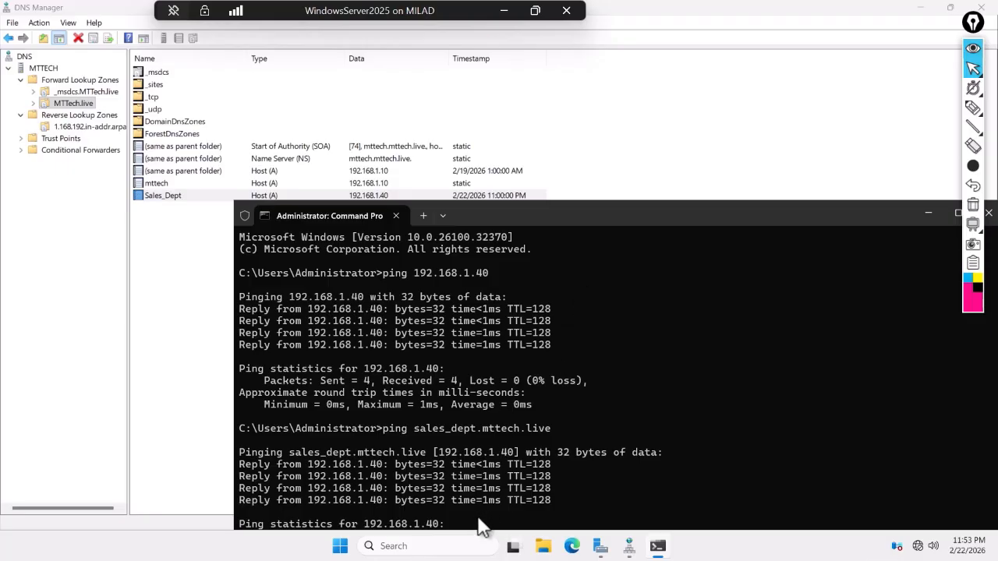
- Add blank prompt lines and try 'clear' to tidy the Command Prompt output
key("Return")
key("Return")
key("Return")
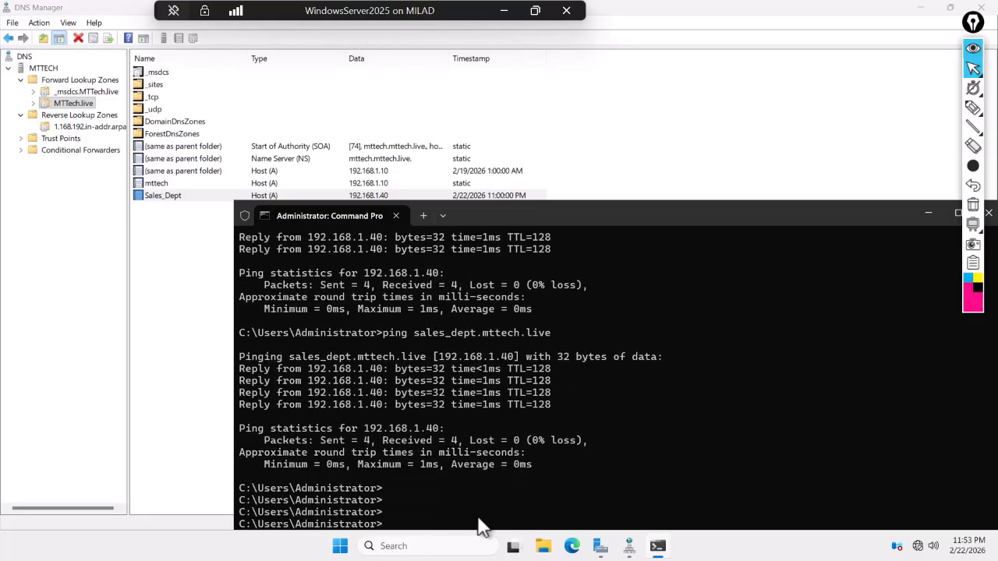
key("Return")
key("Return")
key("Return")
key("Return")
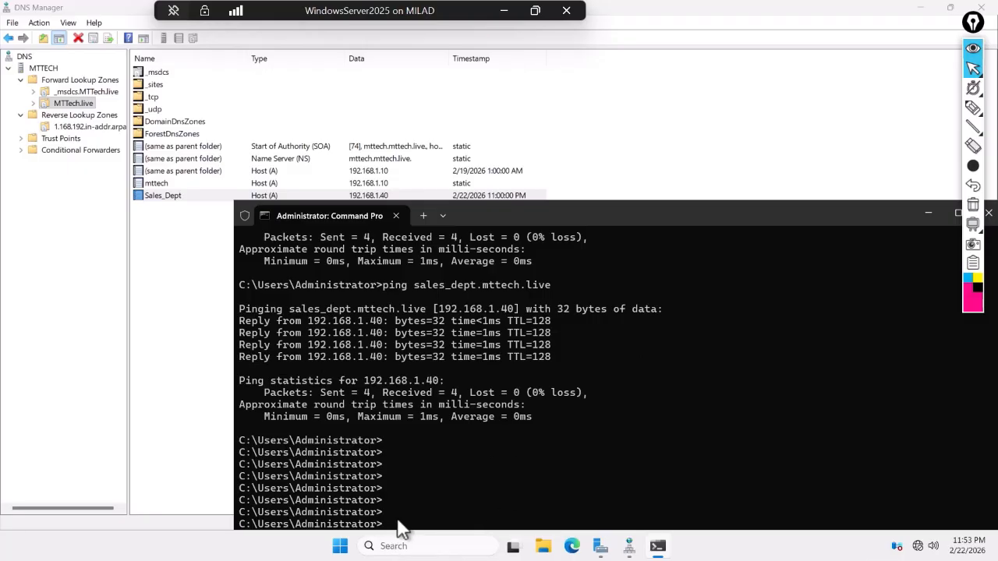
type("clear")
key("Return")
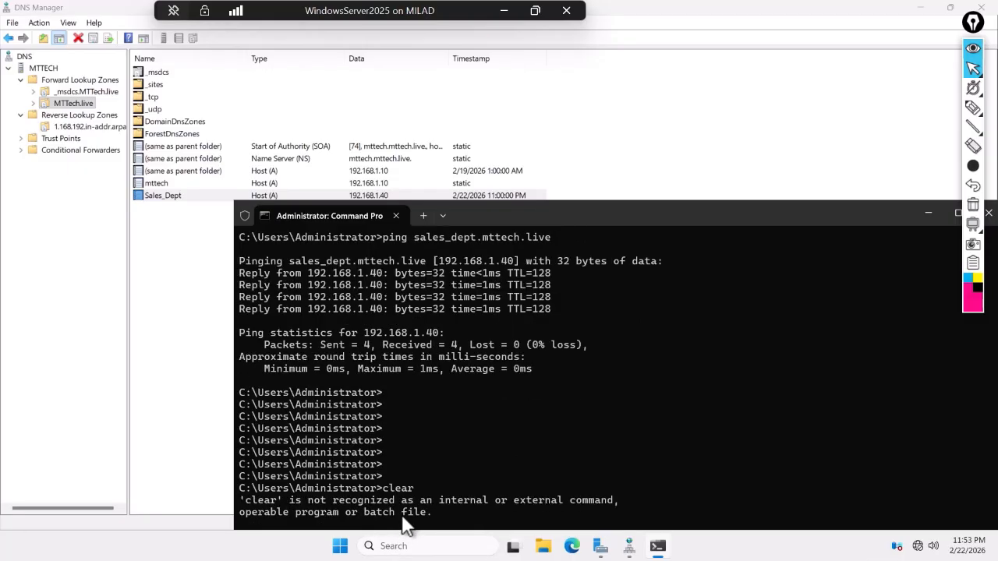
key("Return")
key("Return")
key("Return")
key("Return")
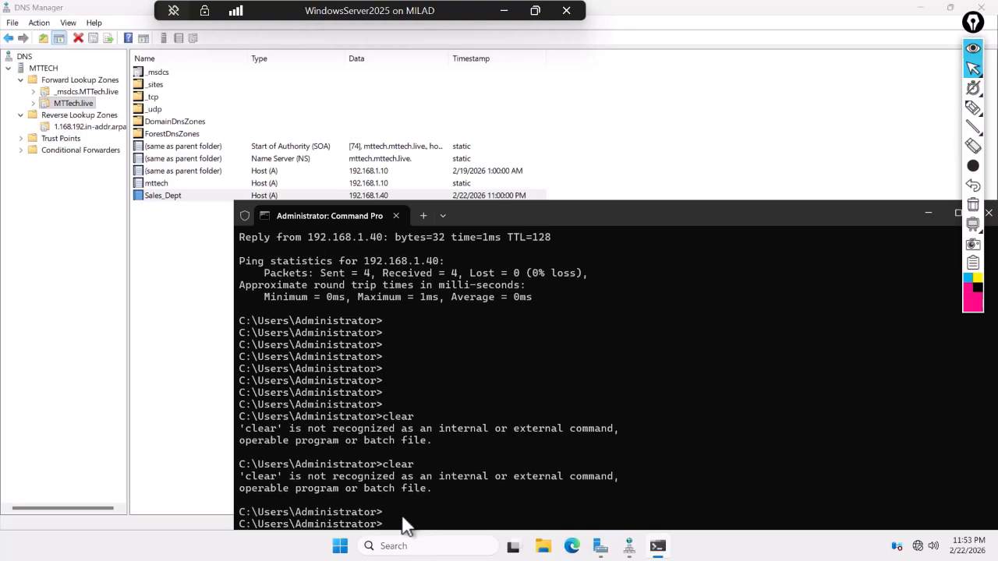
- Run nslookup 192.168.1.40, which reports Non-existent domain
left_click_drag(563, 218, 560, 114)
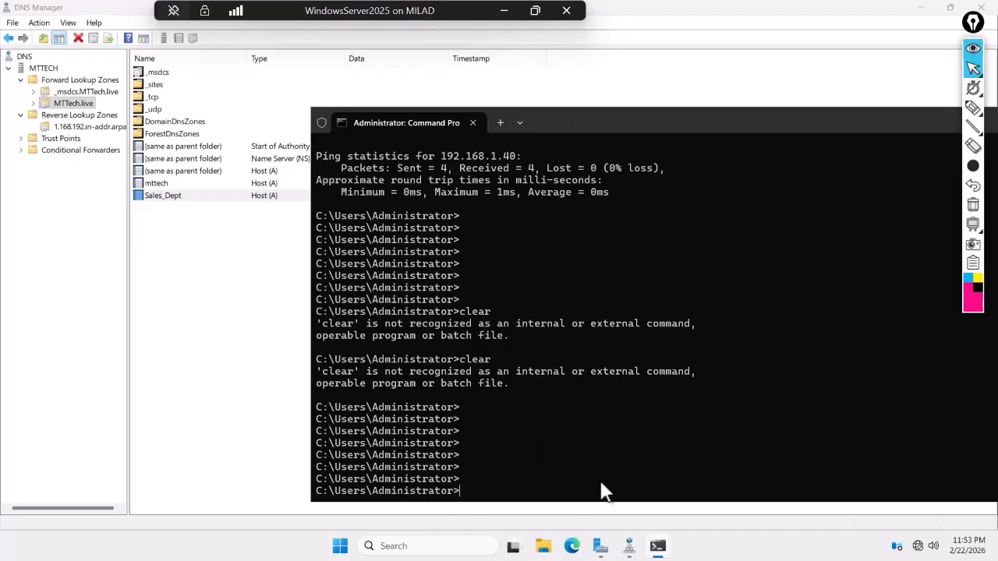
type("nslookup 192.168.1.40")
key("Return")
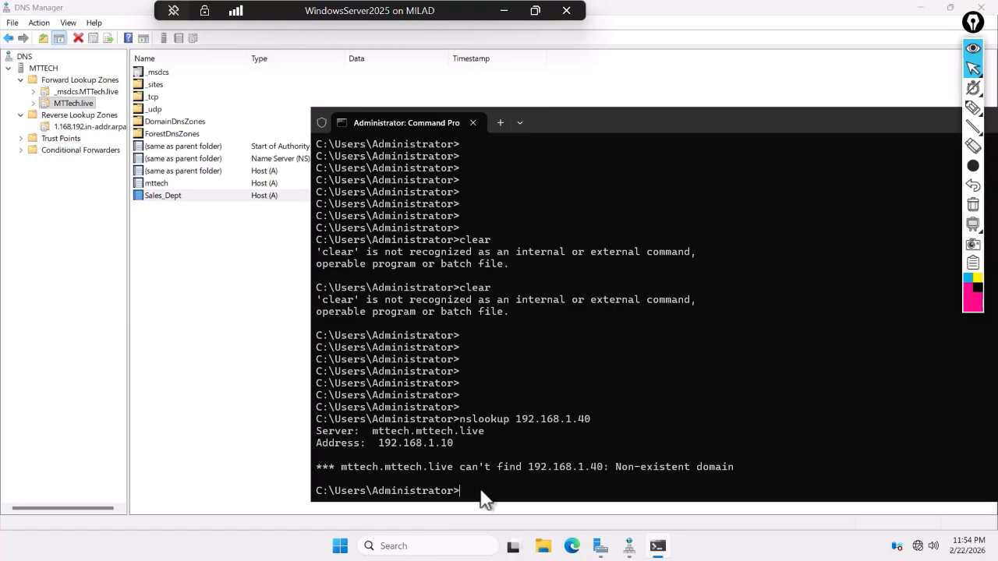
key("Return")
key("Return")
key("Return")
key("Return")
key("Return")
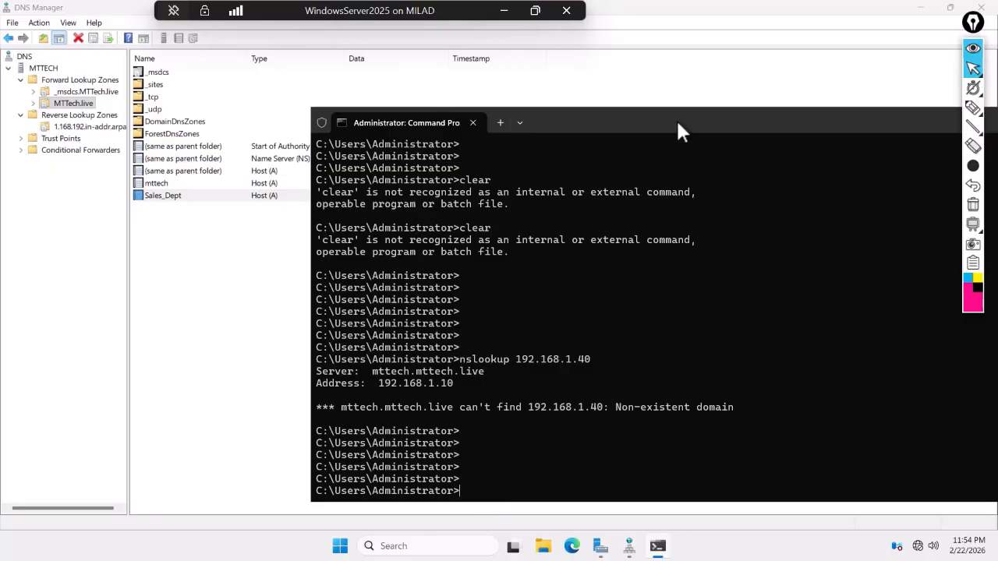
- Minimize Command Prompt and start a New Host (A or AAAA) record in the MTTech.live zone
left_click_drag(678, 132, 391, 145)
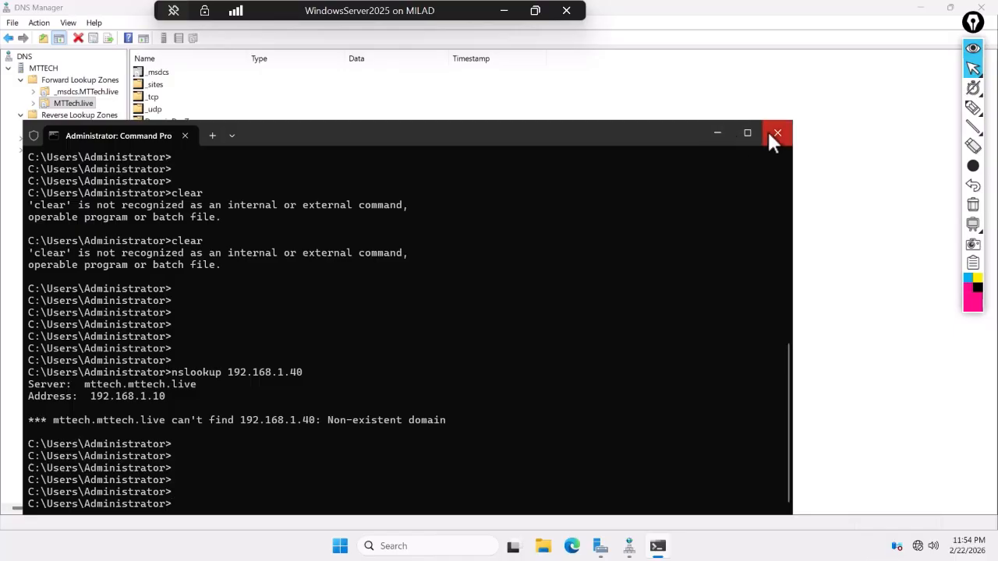
left_click(716, 132)
right_click(163, 217)
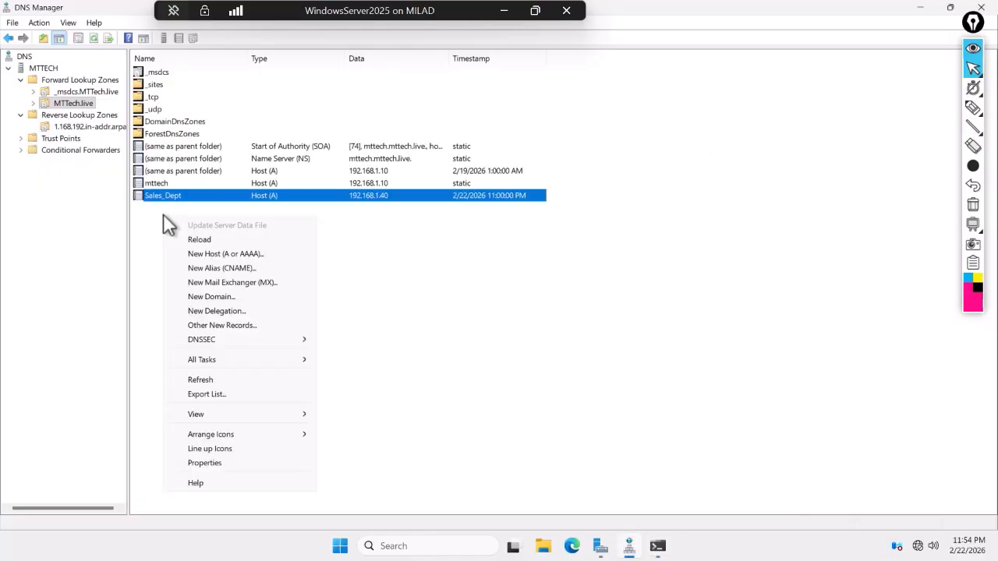
left_click(206, 253)
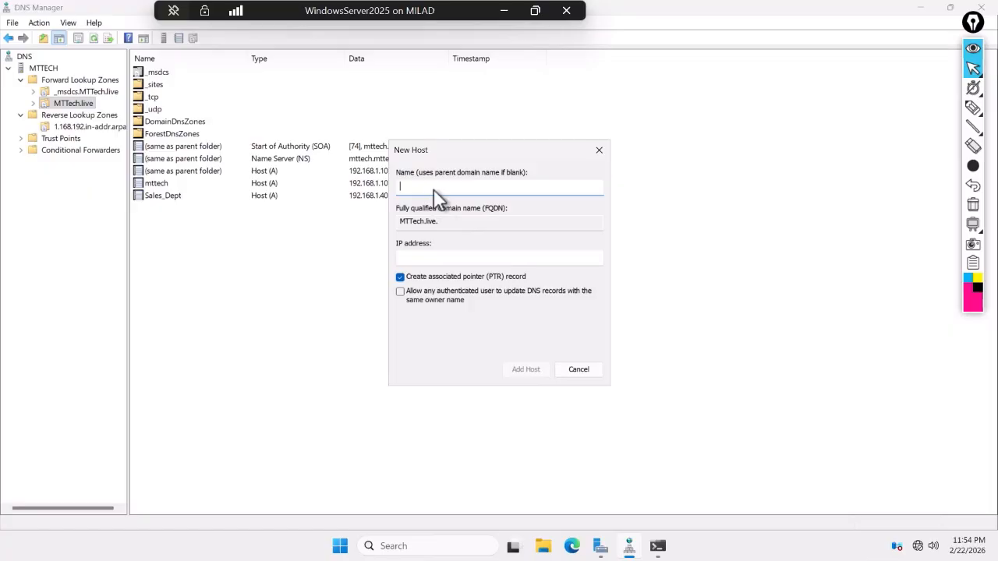
- Add host record www at 192.168.1.10 to MTTech.live, then minimize the server VM
type("www")
left_click(437, 255)
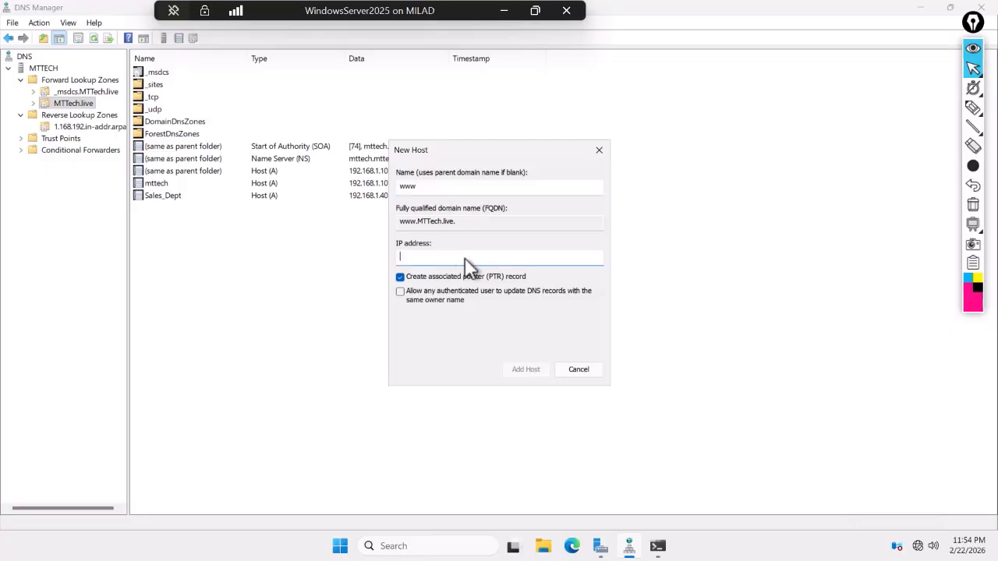
type("192.168.1.10")
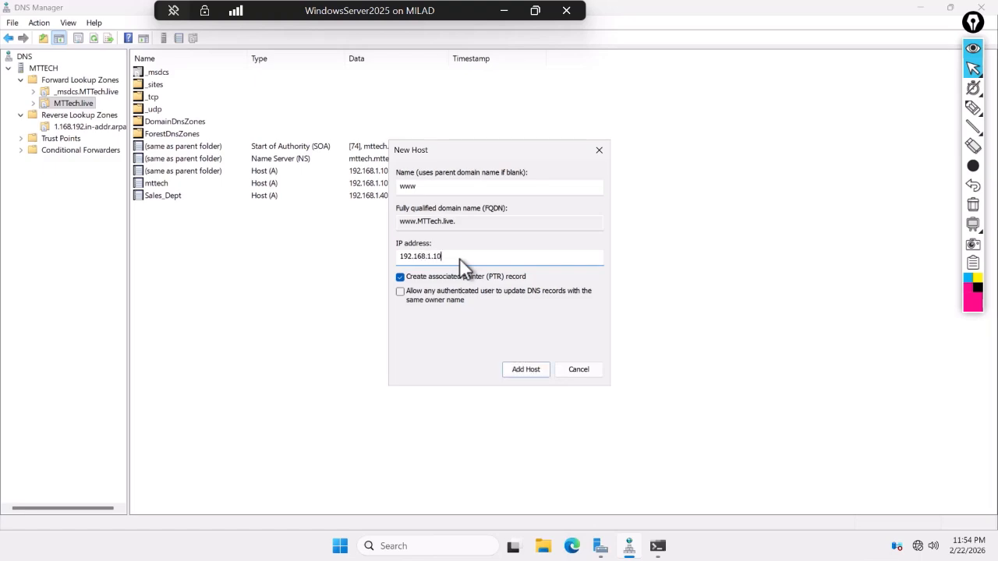
left_click(530, 370)
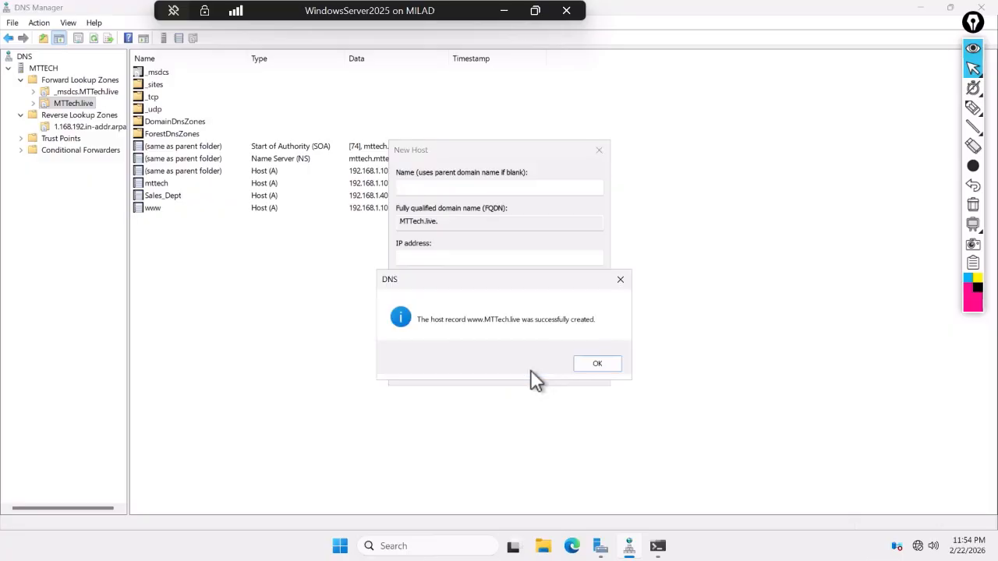
left_click(597, 363)
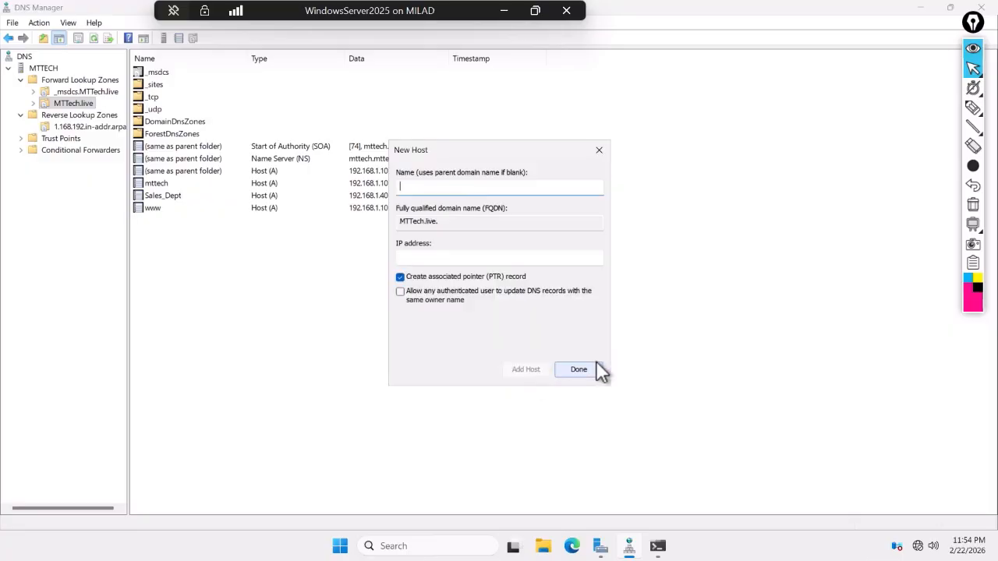
left_click(579, 369)
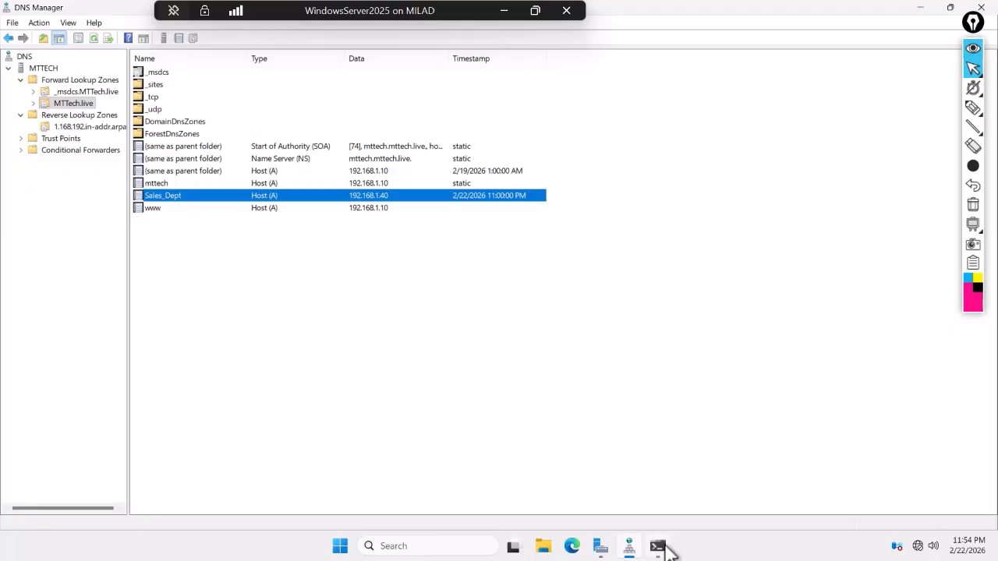
left_click(502, 11)
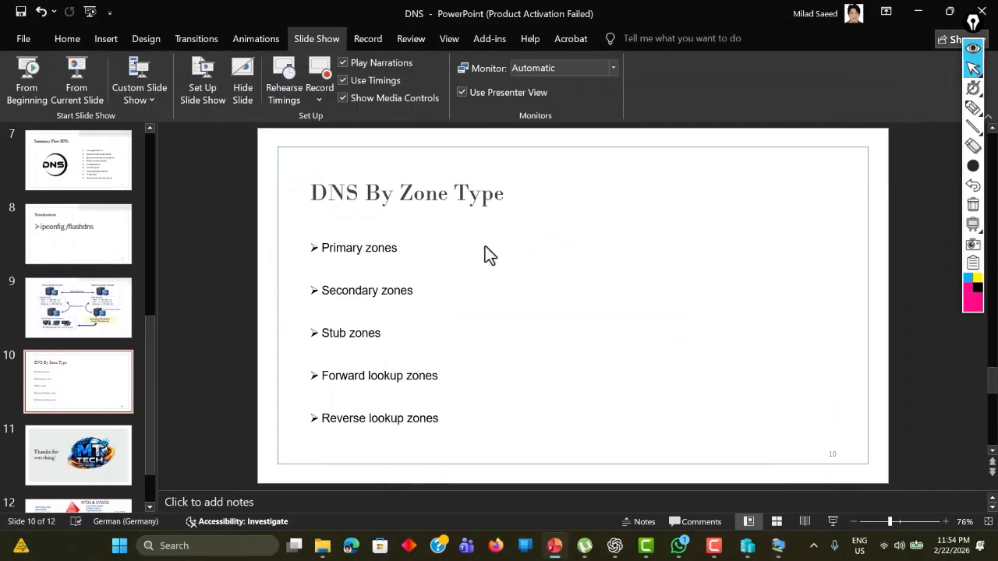
mouse_move(756, 549)
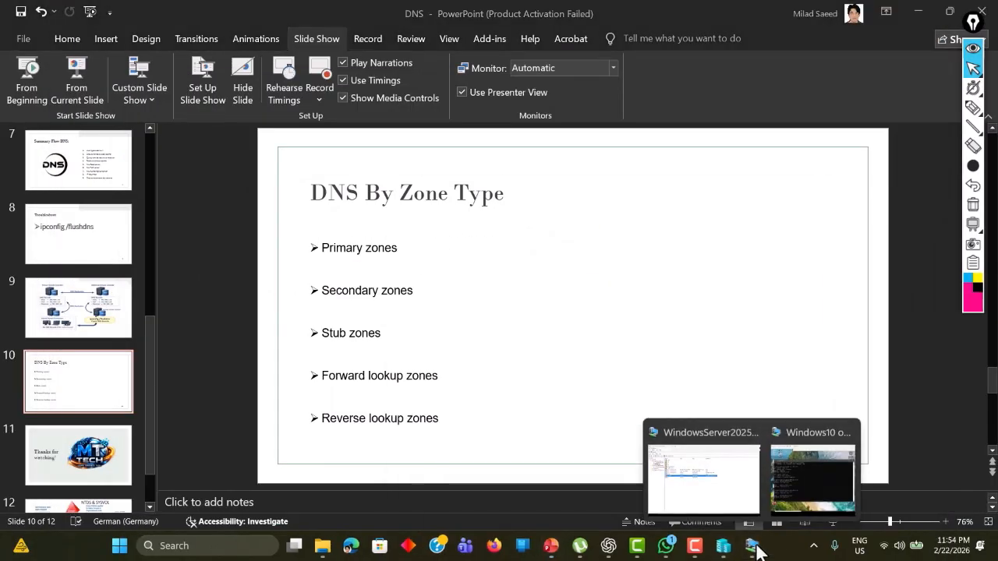
left_click(772, 475)
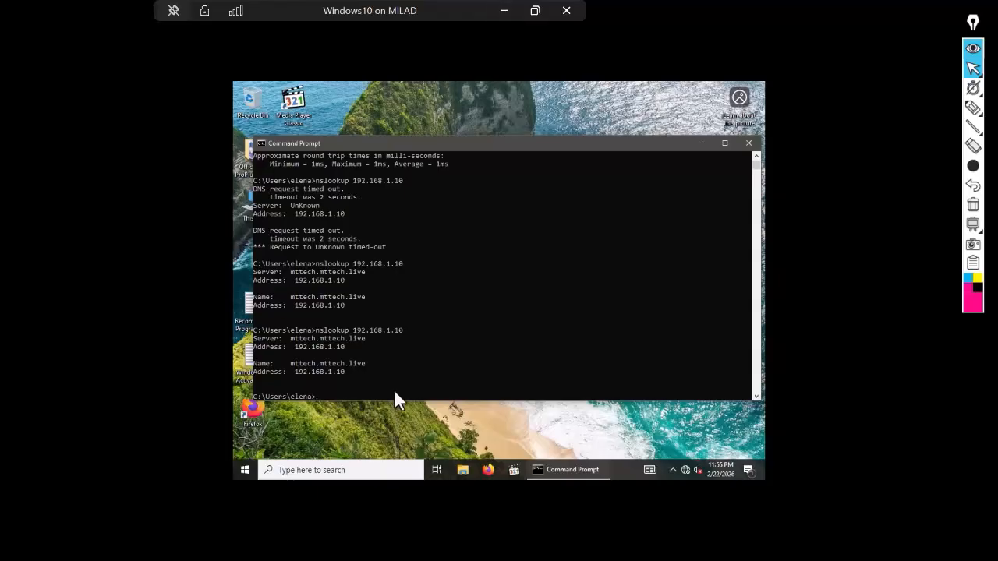
type("ping www.mttech.live")
key("Return")
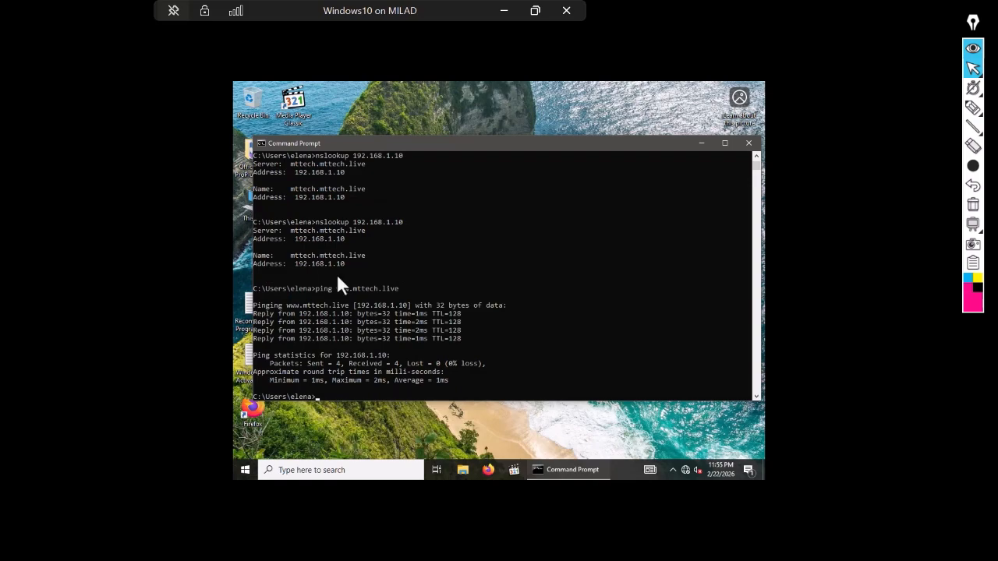
left_click(503, 11)
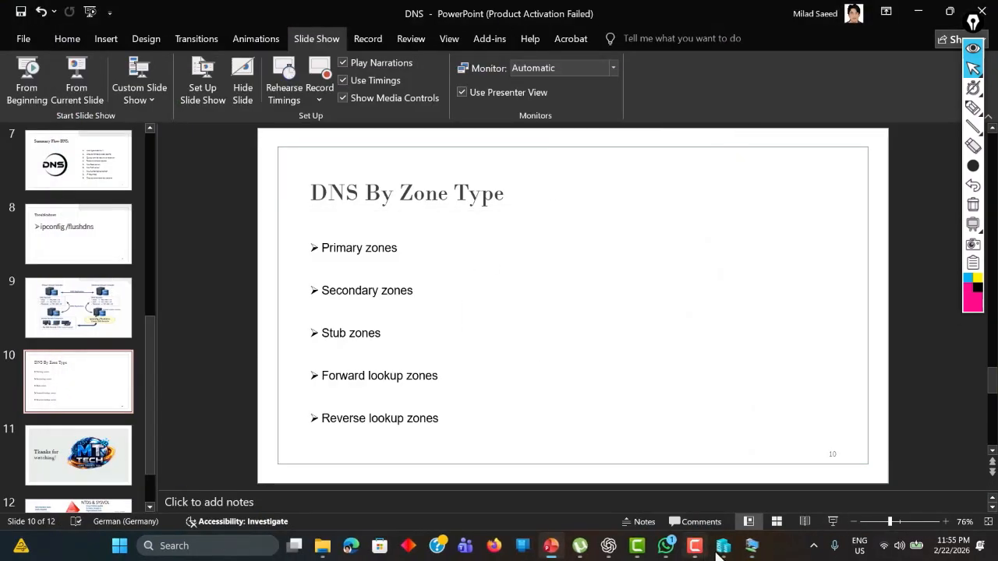
- Start a new alias (CNAME) record in MTTech.live with the alias name book
mouse_move(750, 550)
left_click(729, 492)
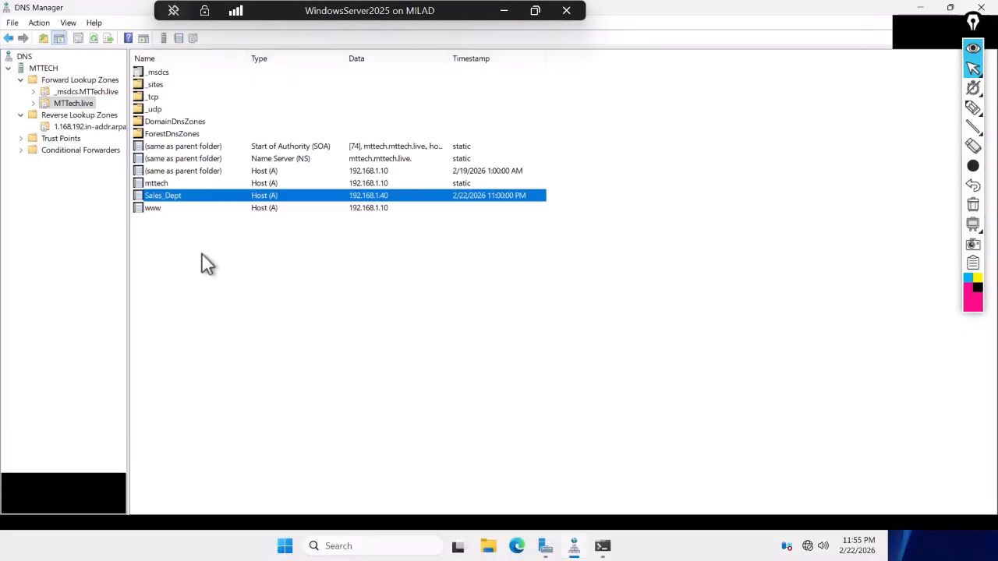
right_click(164, 229)
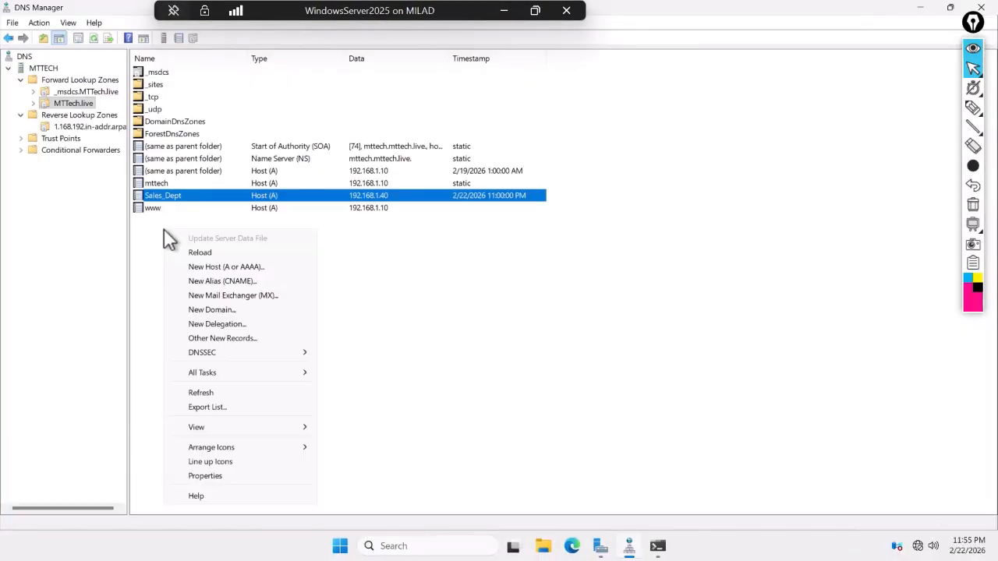
left_click(218, 280)
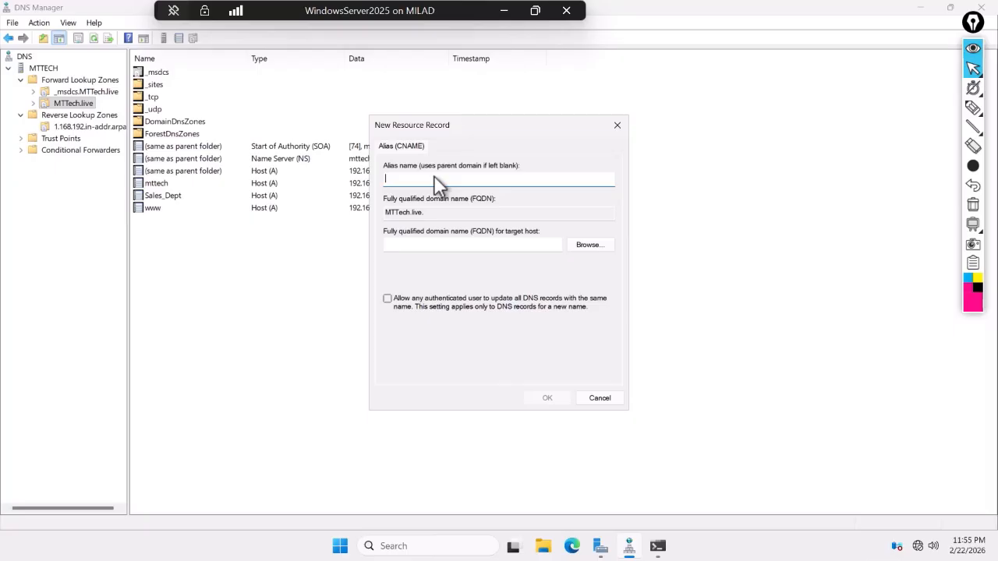
type("goog")
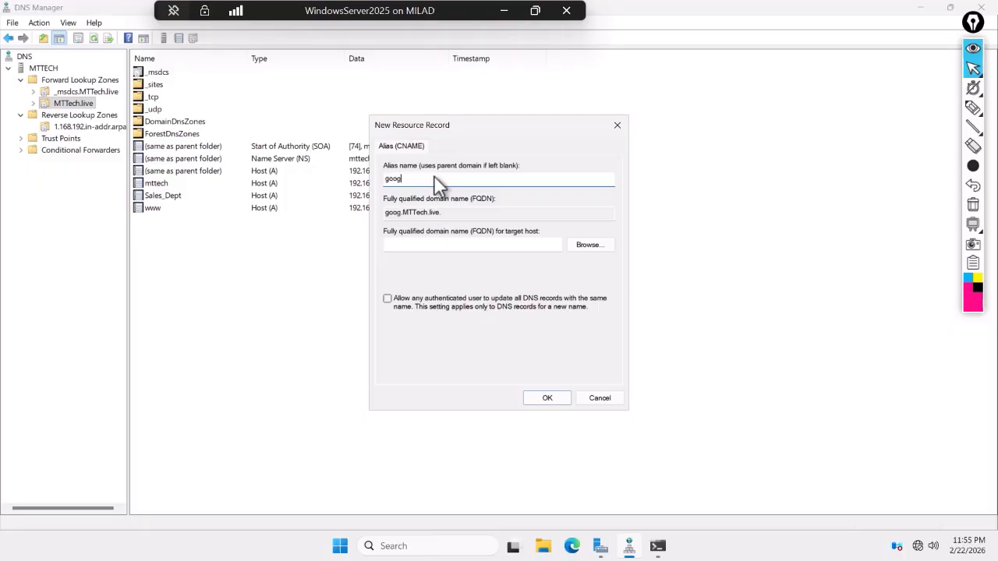
key("BackSpace")
key("BackSpace")
key("BackSpace")
key("BackSpace")
type("book")
- Set MTTech.live's own host record as the target and create the book alias
left_click(590, 245)
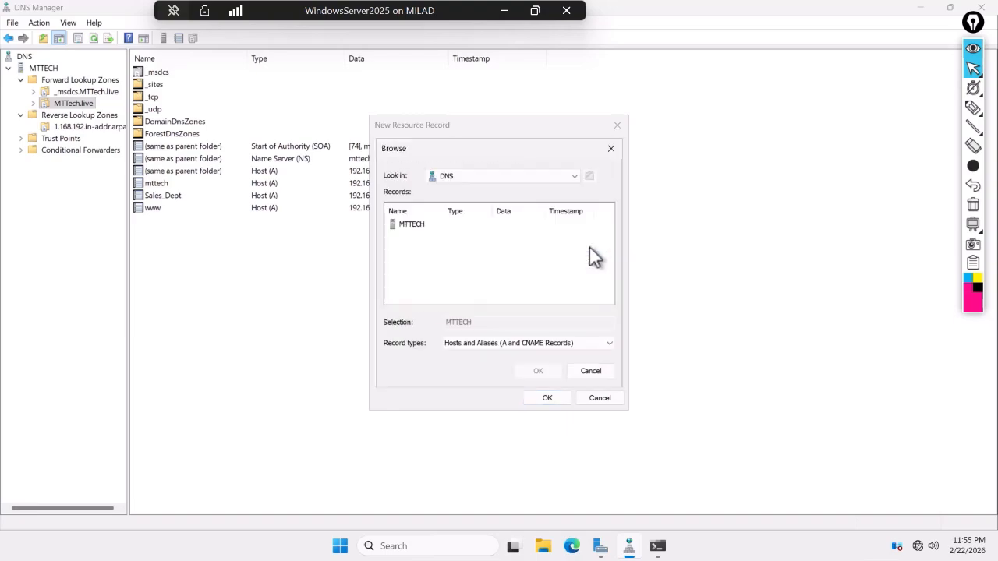
double_click(415, 228)
double_click(413, 225)
left_click(415, 239)
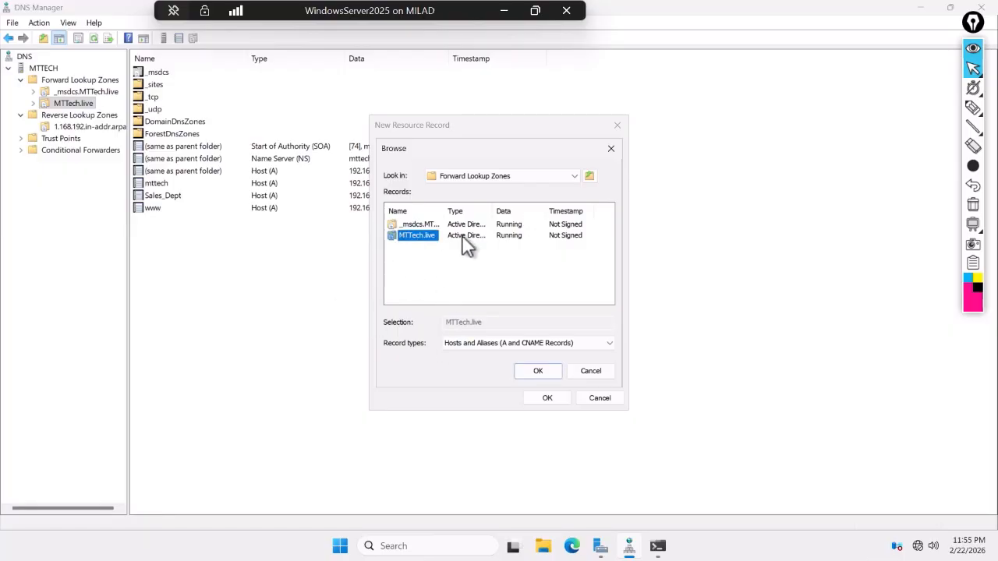
left_click(545, 372)
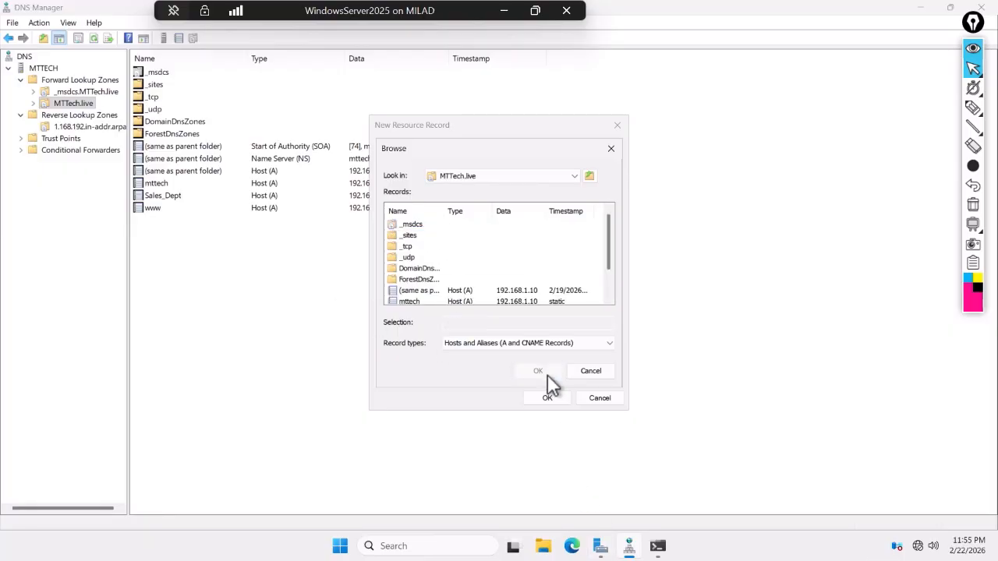
scroll(524, 301, "down", 1)
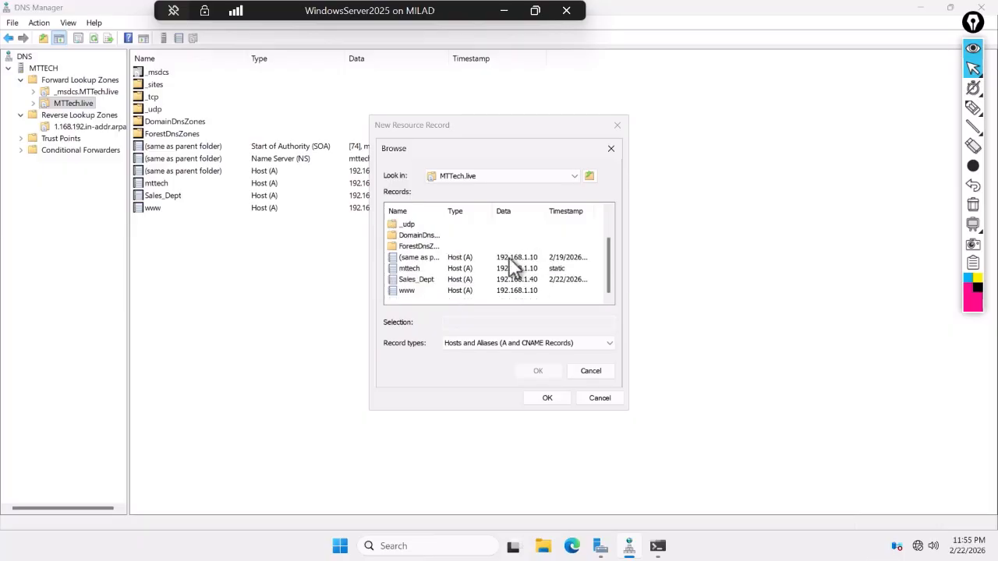
left_click(410, 257)
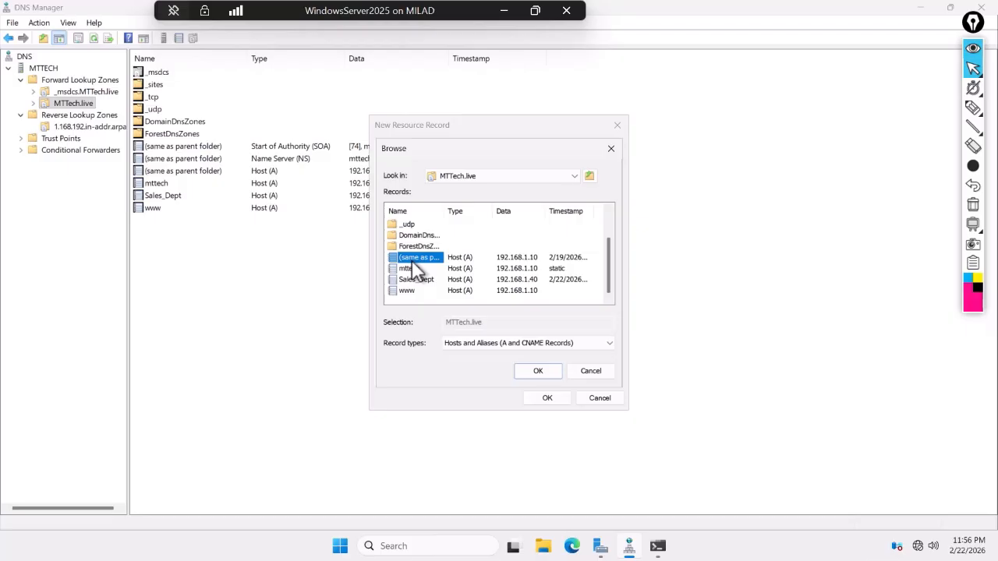
left_click(545, 370)
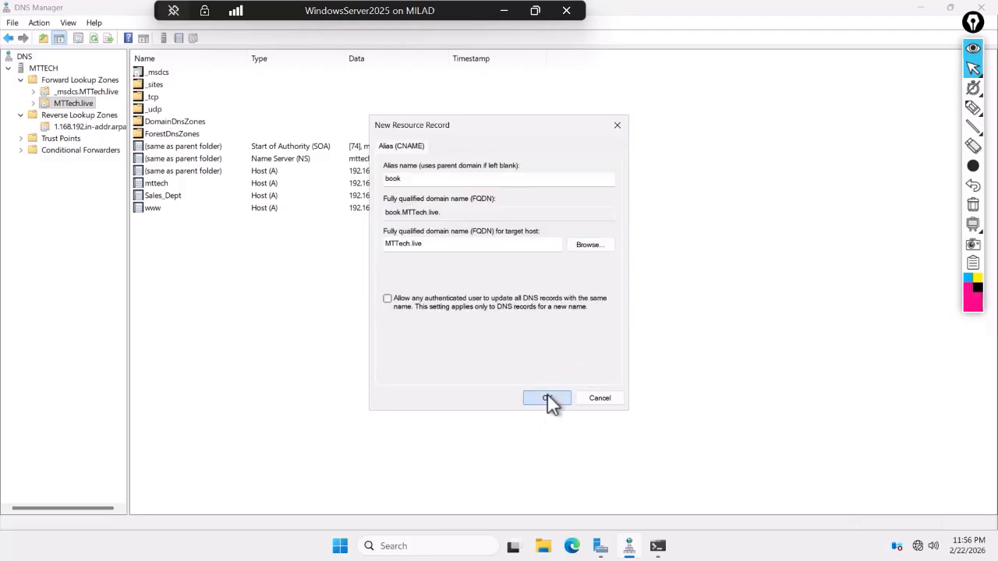
left_click(547, 396)
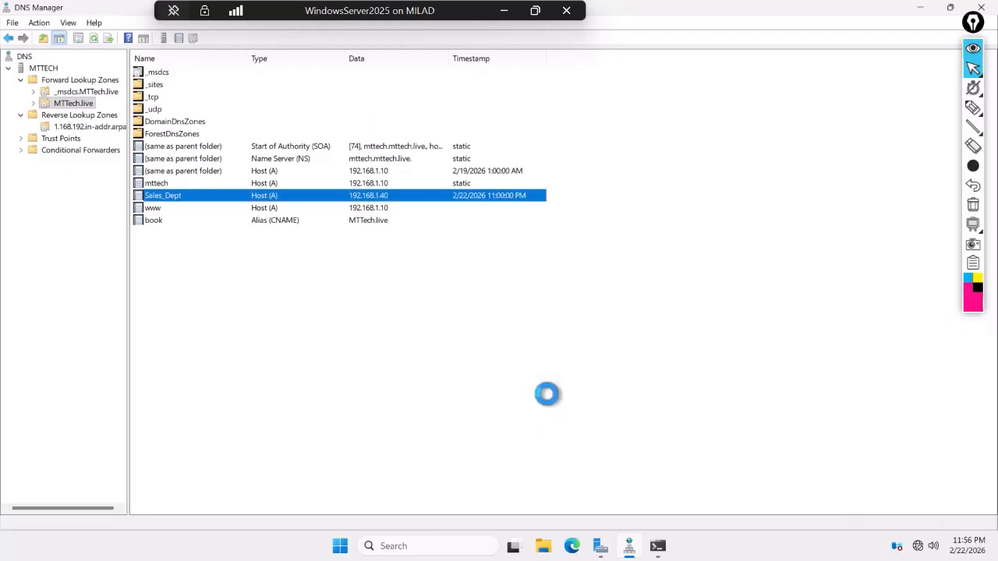
left_click(154, 220)
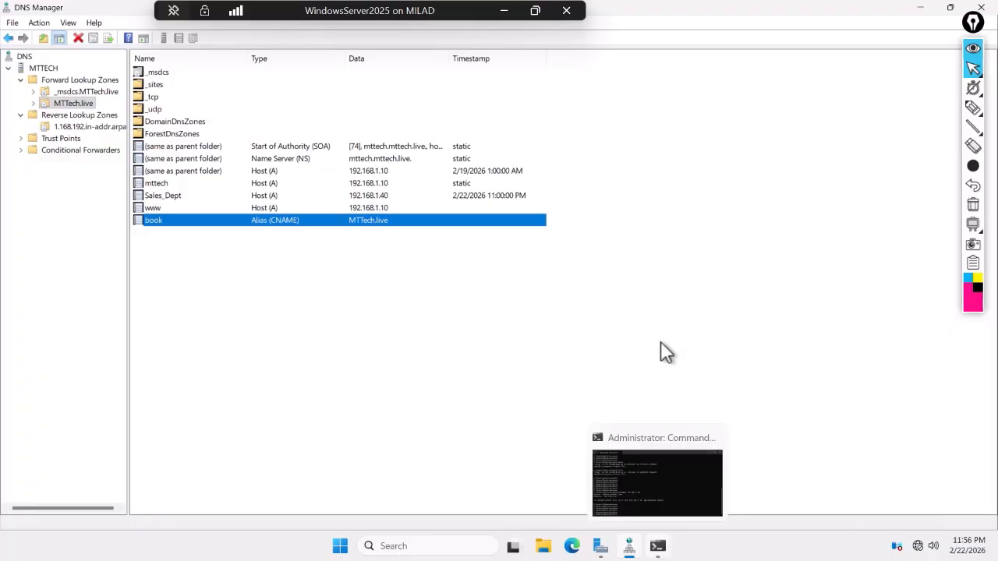
left_click(499, 11)
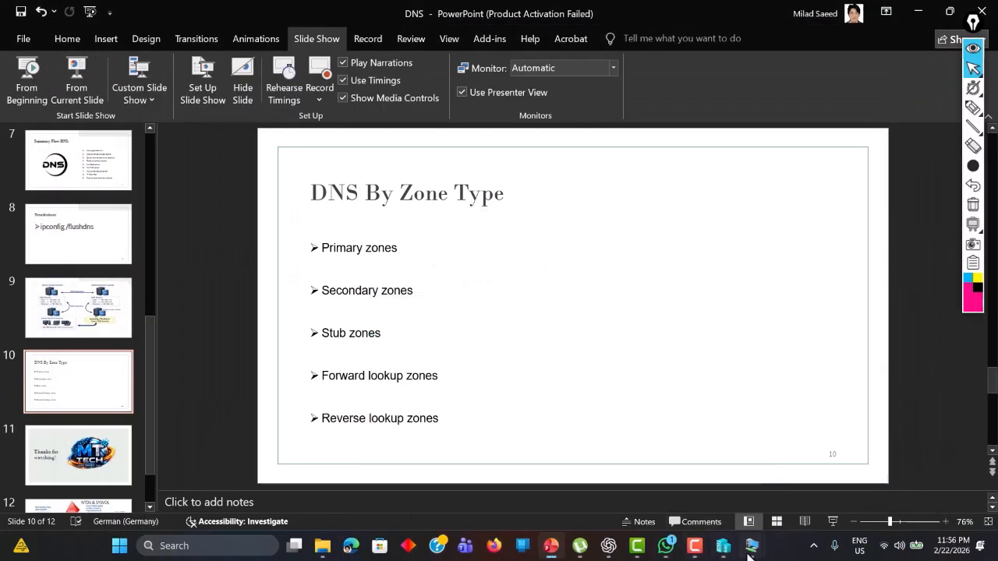
- Ping book.mttech.live from the Windows 10 VM; it resolves to mttech.live at 192.168.1.10
left_click(753, 551)
left_click(805, 489)
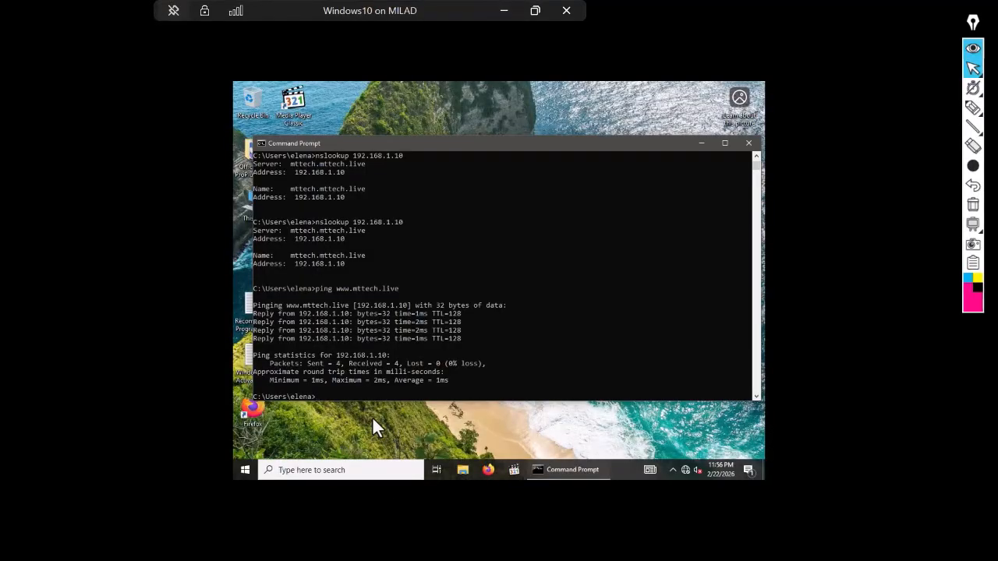
type("ping book.mttech.live")
key("Return")
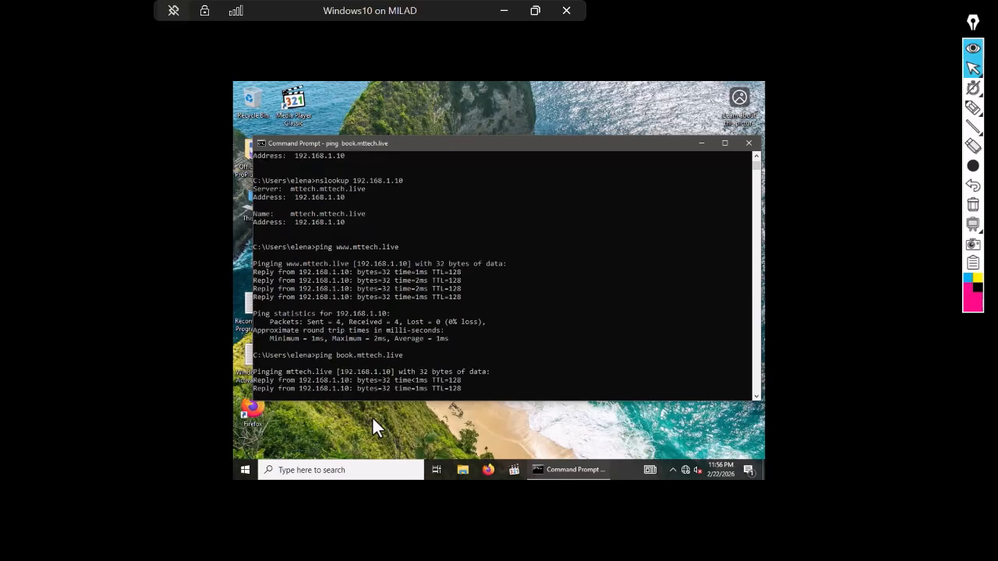
left_click(505, 9)
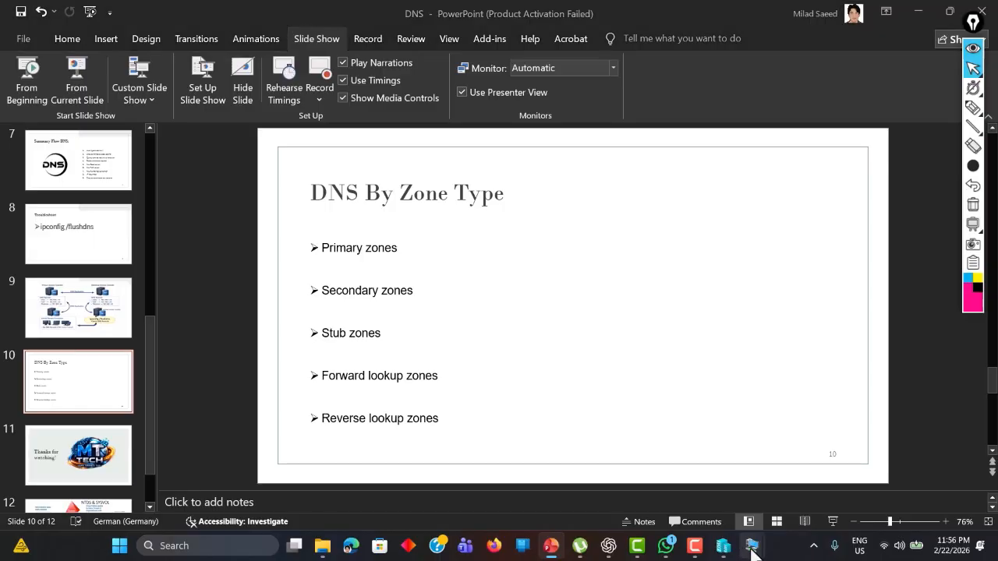
mouse_move(750, 549)
left_click(736, 494)
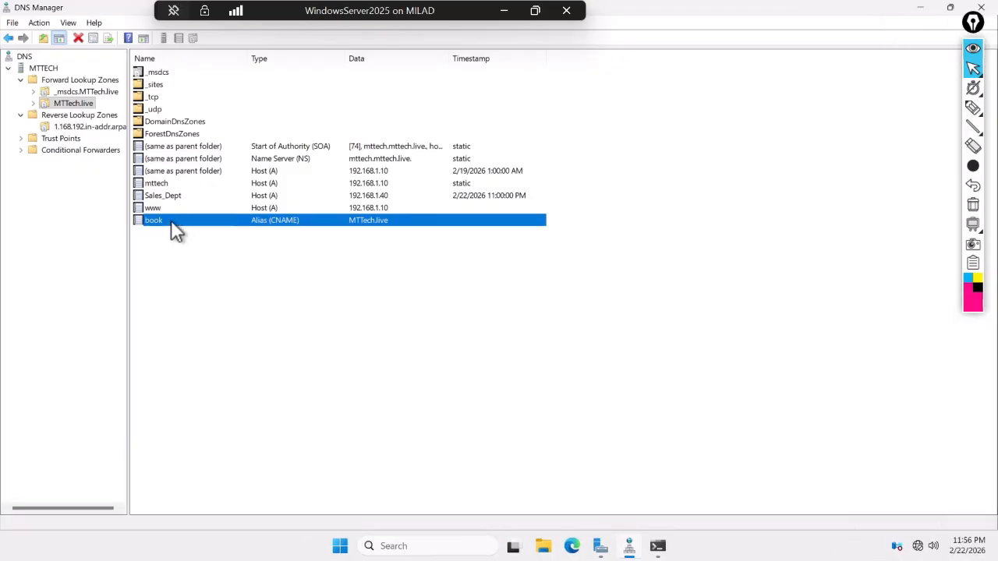
- Delete the book alias record from the MTTech.live zone
right_click(171, 221)
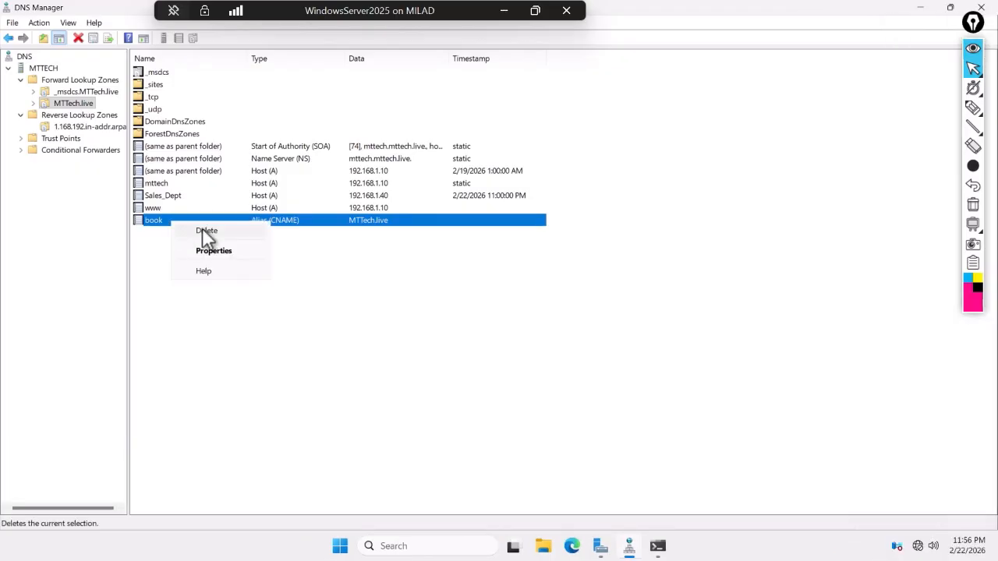
left_click(204, 232)
left_click(533, 363)
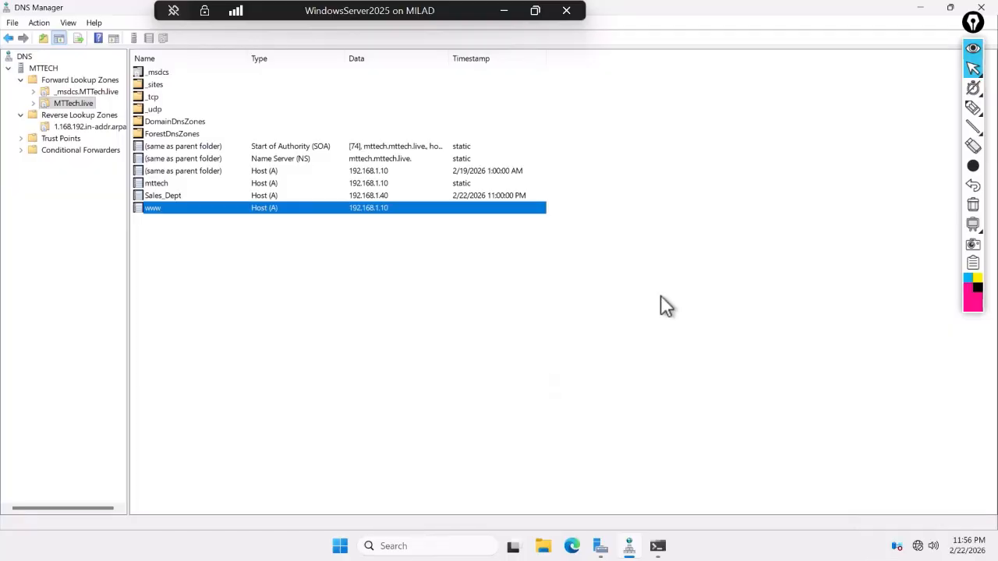
left_click(504, 11)
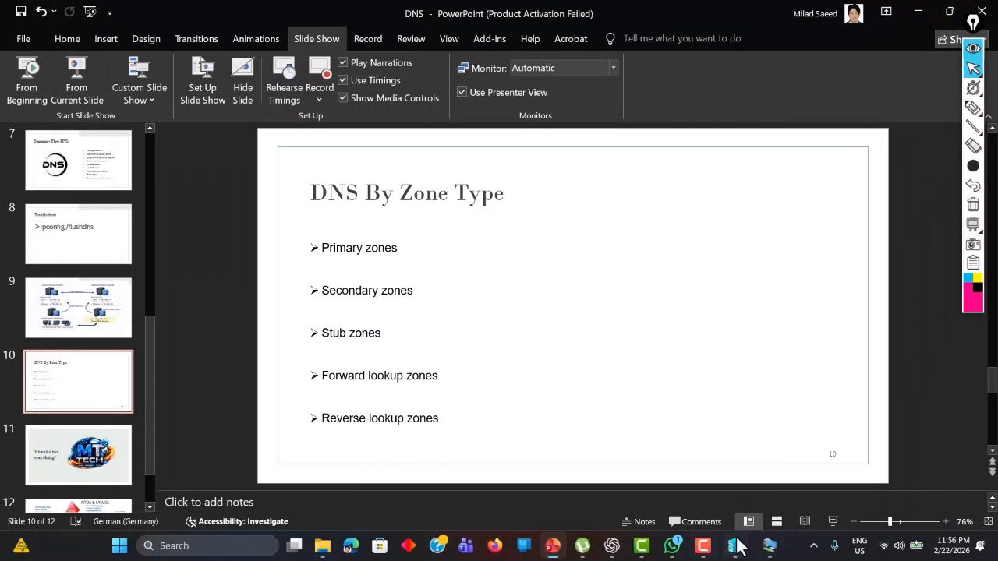
- Rerun ping book.mttech.live twice in the Windows 10 VM; it still gets replies
mouse_move(737, 545)
left_click(787, 483)
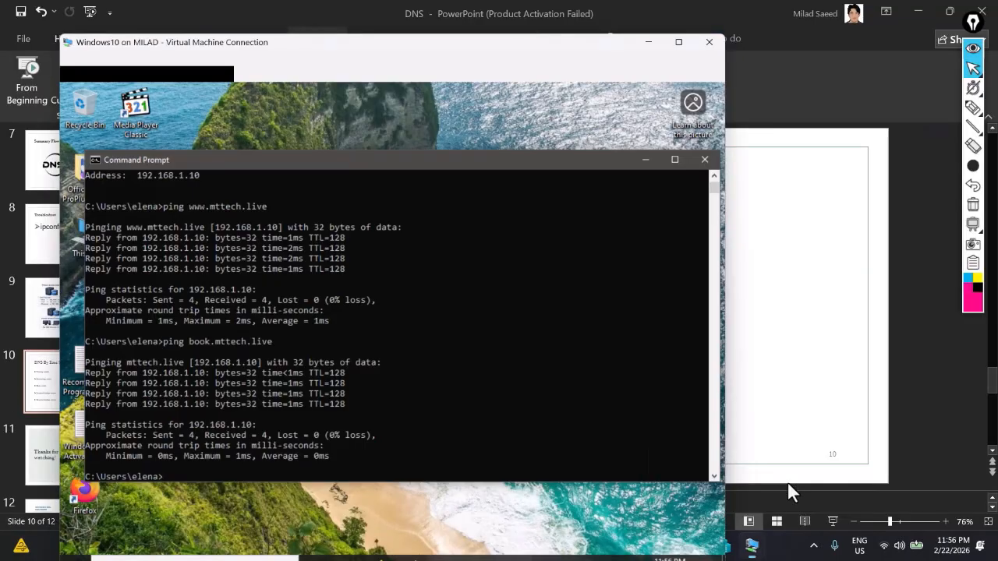
left_click(338, 387)
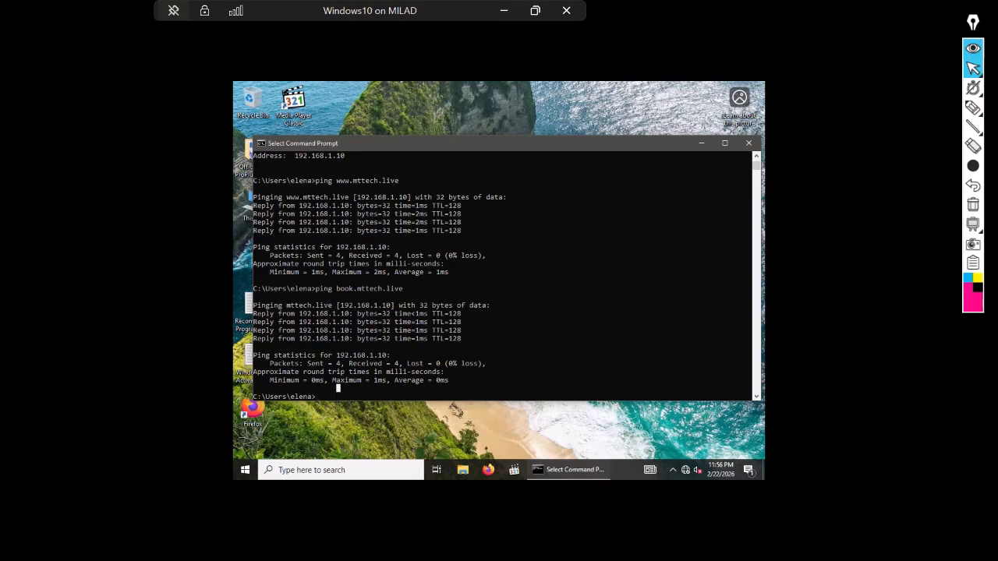
key("Up")
key("Return")
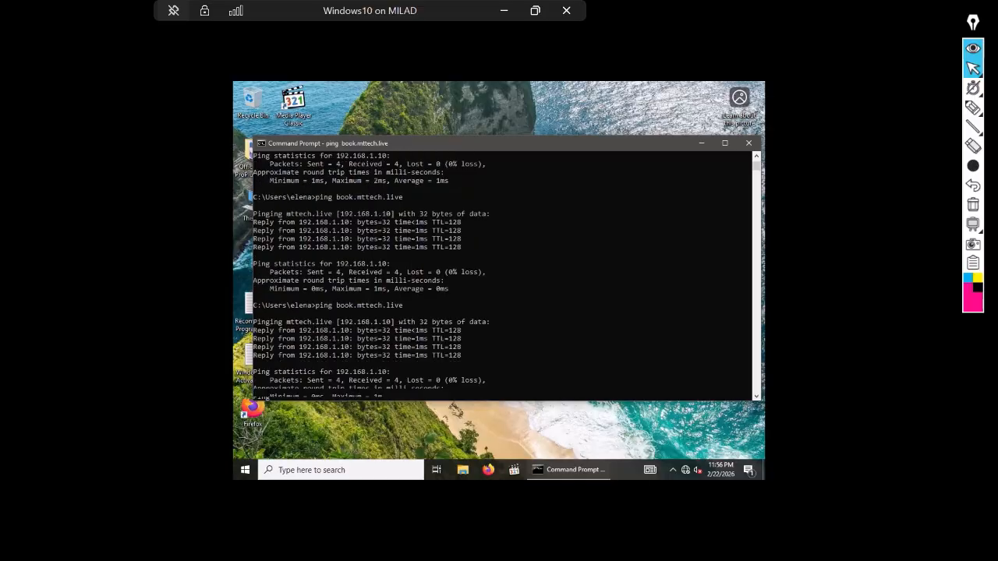
key("Up")
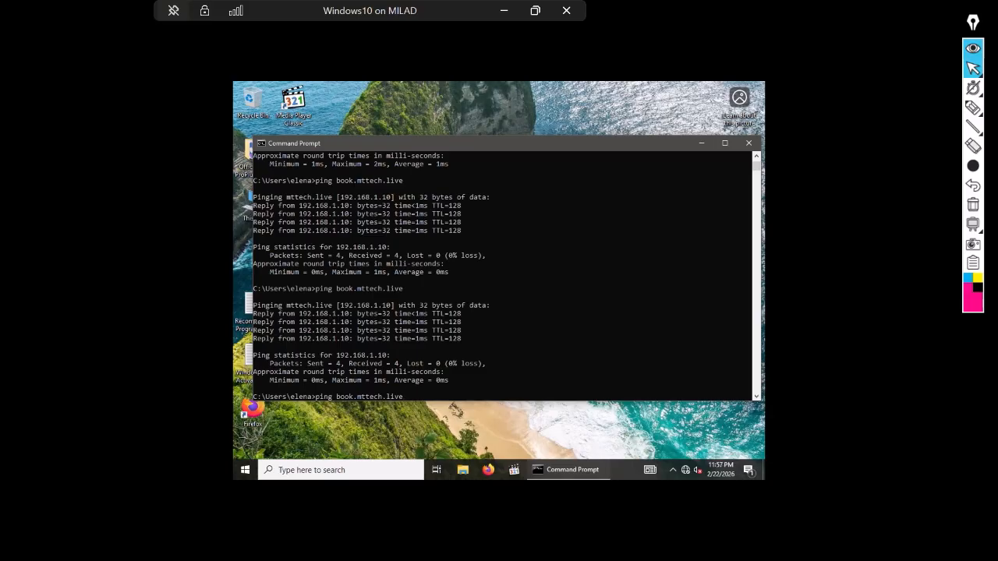
key("Return")
- Check the Troubleshoot slide and run ipconfig /flushdns in the Windows 10 VM
left_click(503, 10)
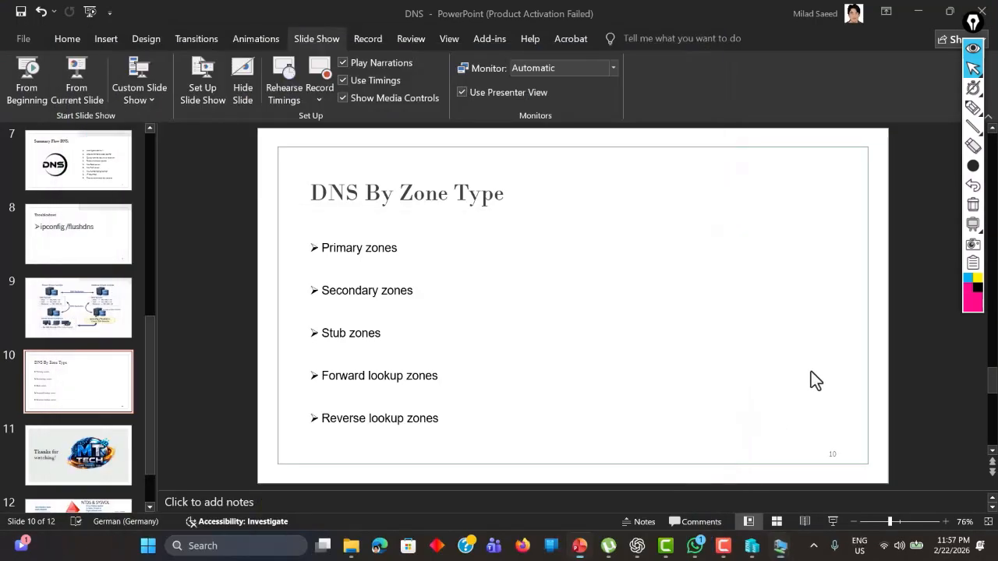
left_click(63, 230)
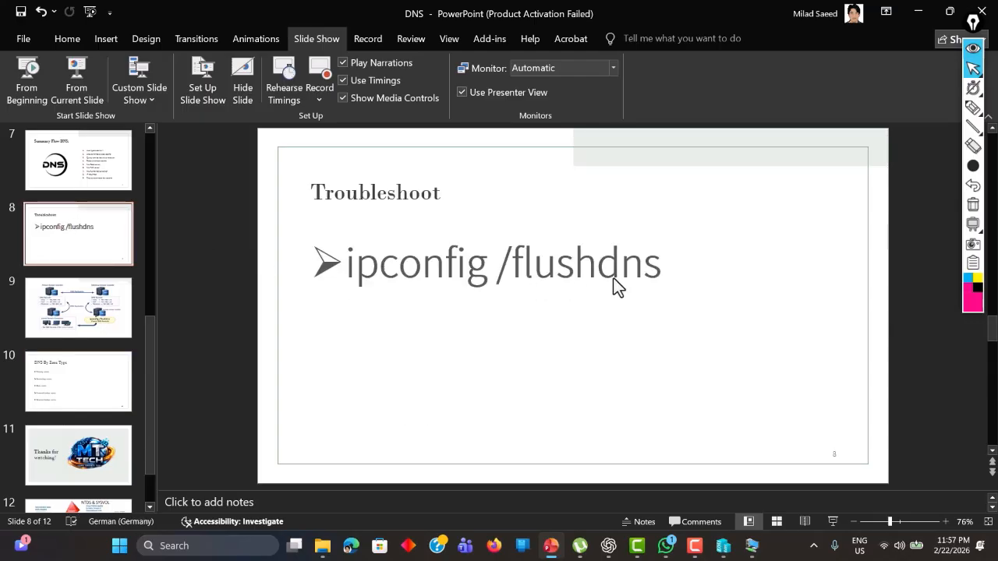
left_click(917, 13)
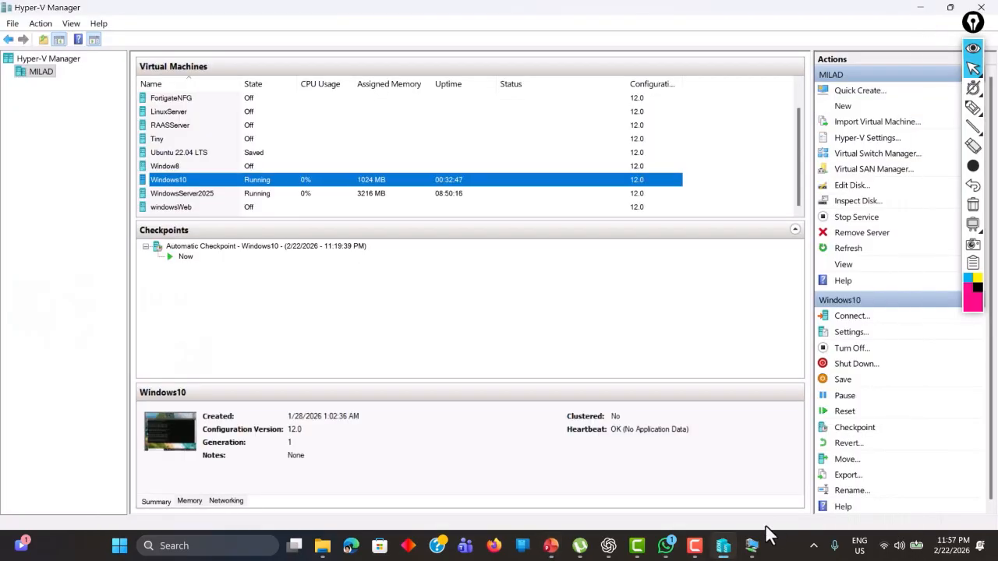
mouse_move(752, 545)
left_click(793, 477)
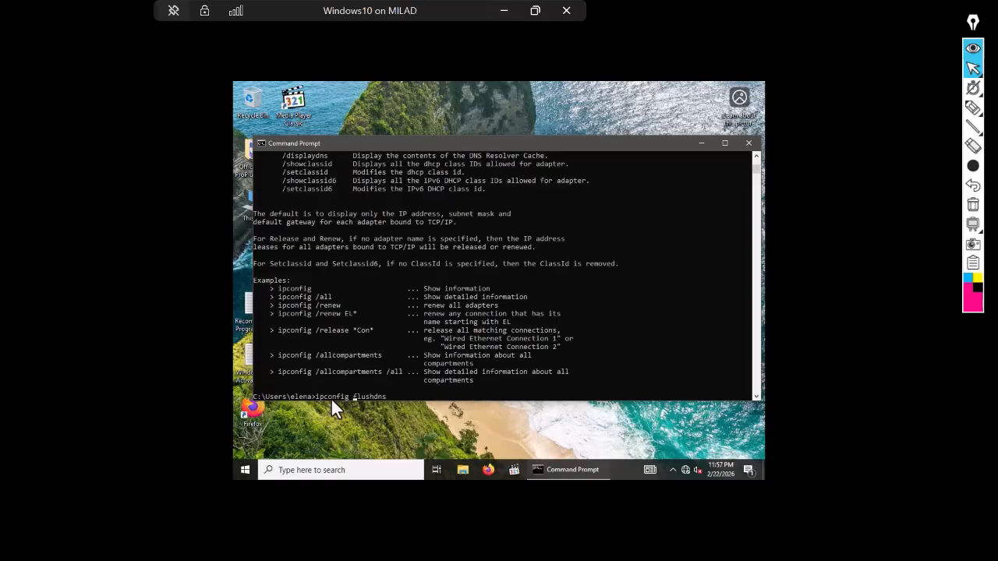
key("Left")
key("Left")
key("Left")
key("Left")
key("Left")
key("Left")
key("Left")
key("Left")
type("/")
key("Return")
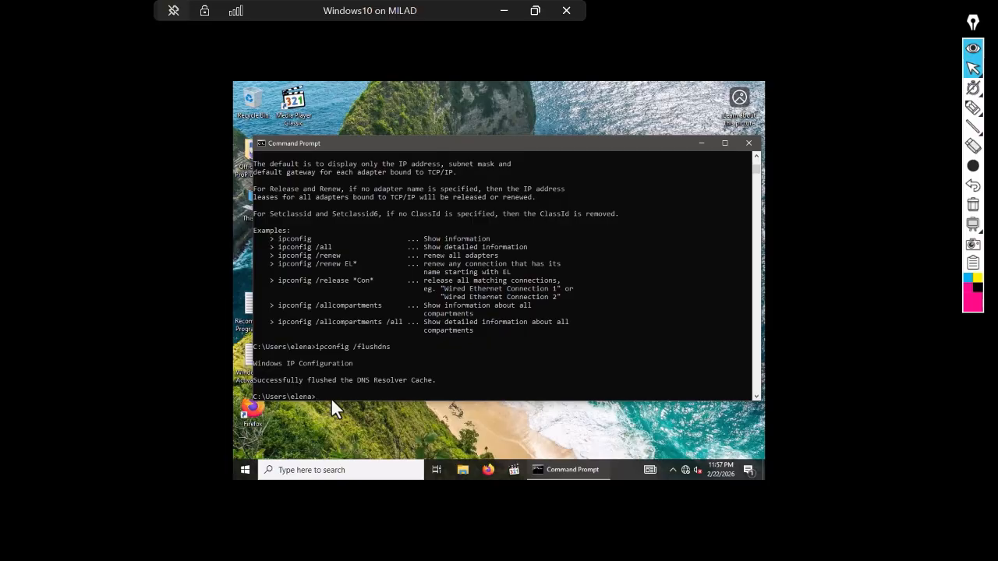
- Rerun ping book.mttech.live, which now fails to find the host
key("Up")
key("Up")
key("Up")
key("Up")
key("Return")
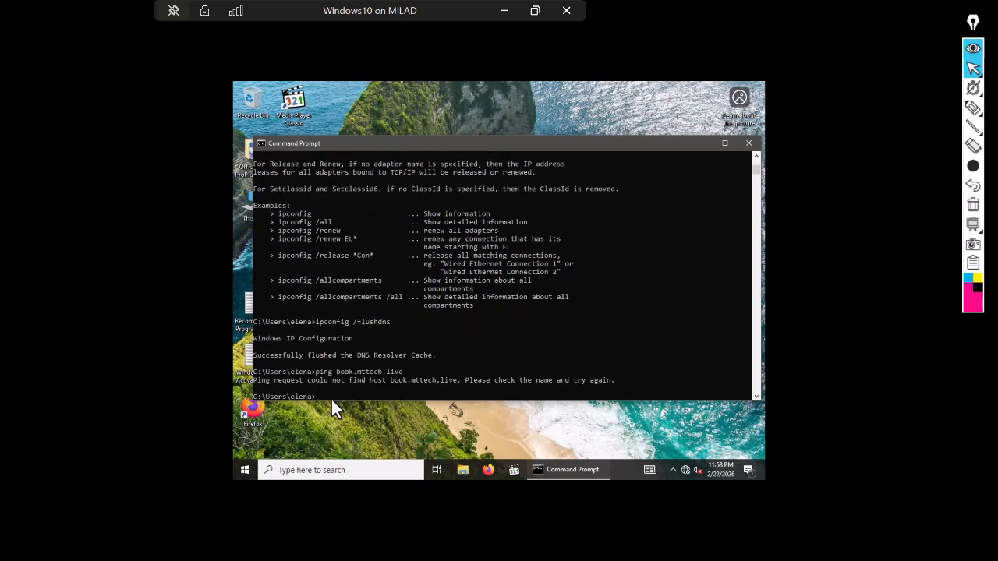
key("Return")
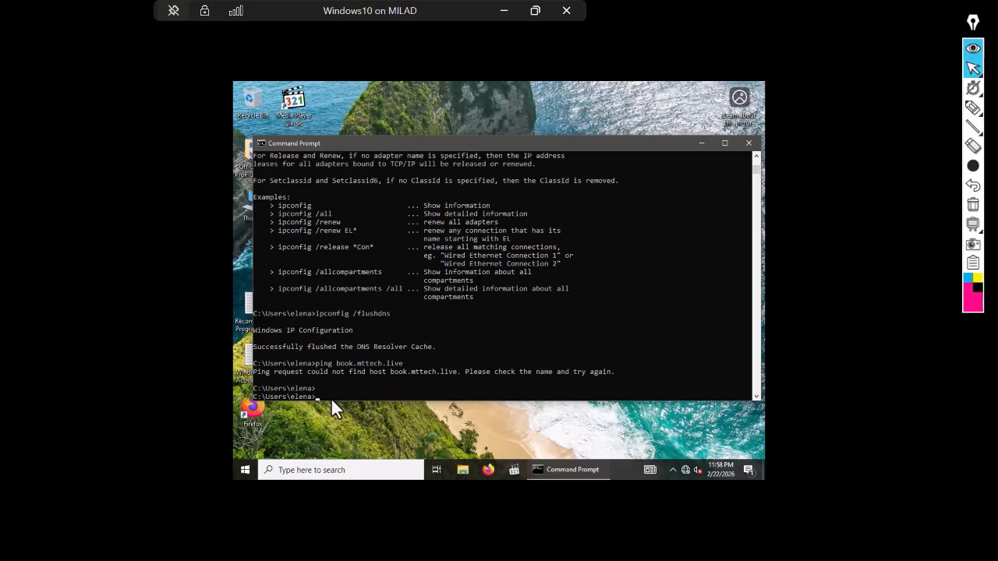